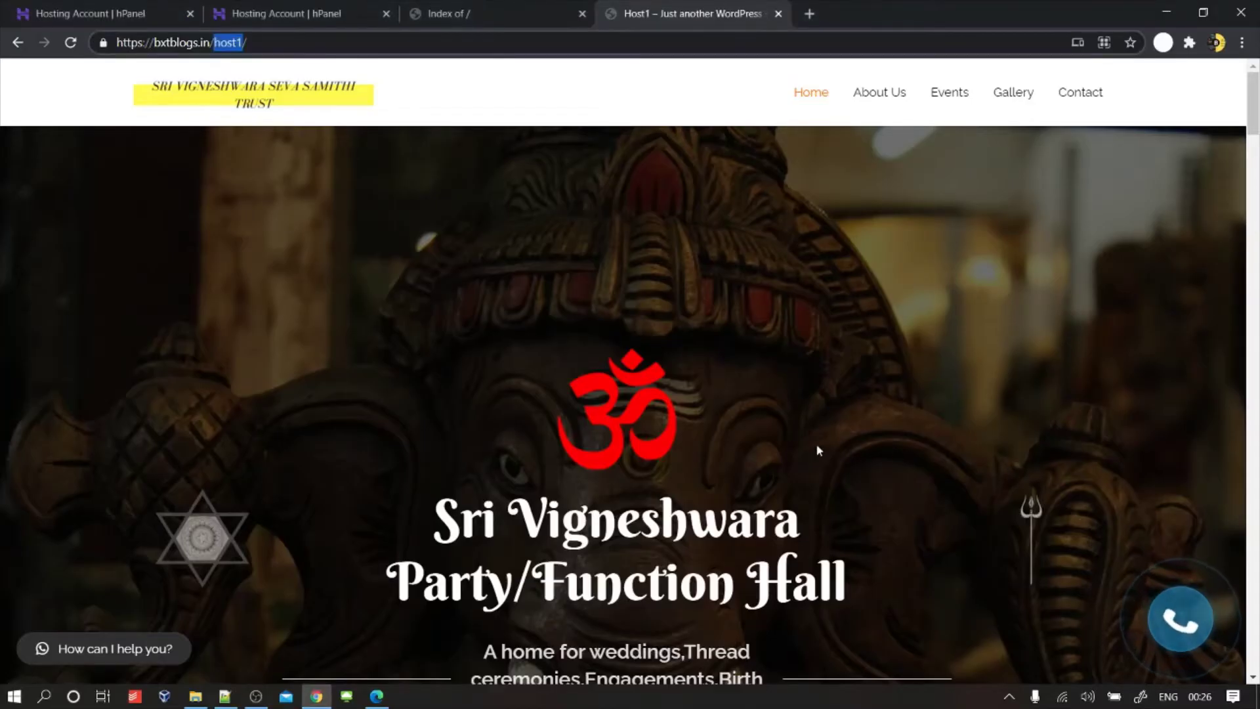
{"action": "scroll", "coordinate": [817, 450], "scroll_direction": "down", "scroll_amount": 1}
{"action": "scroll", "coordinate": [791, 445], "scroll_direction": "down", "scroll_amount": 2}
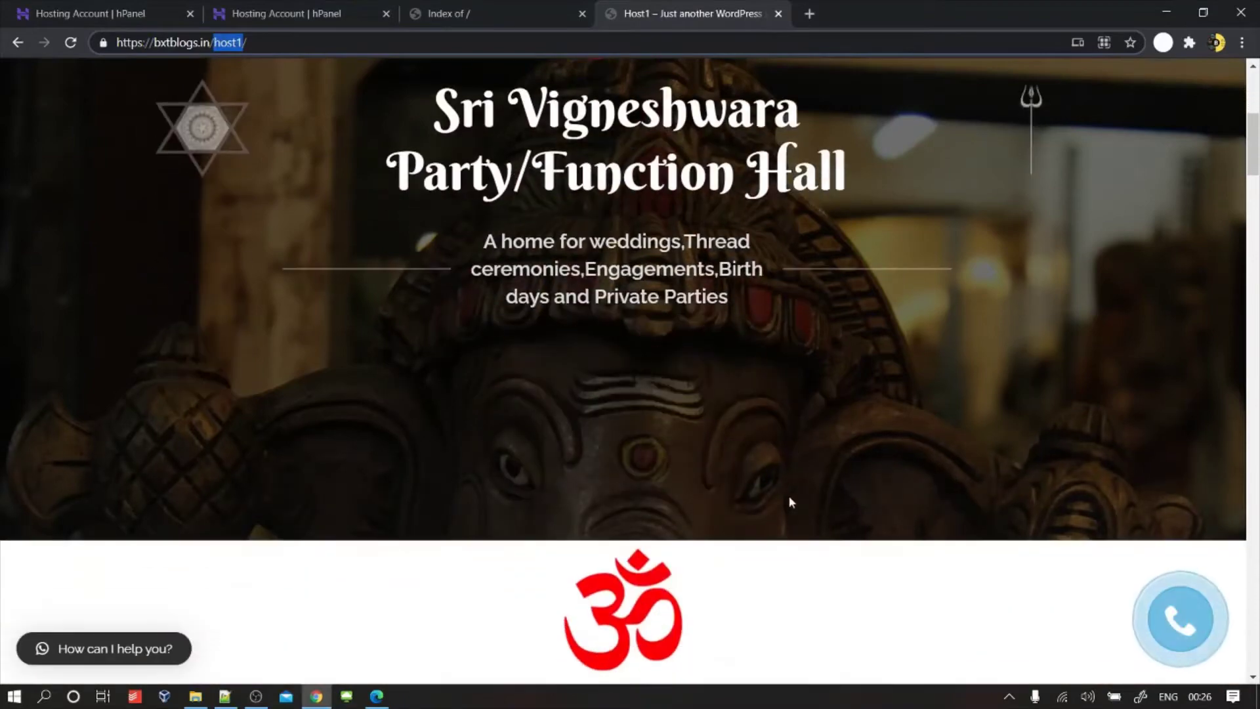
{"action": "scroll", "coordinate": [789, 502], "scroll_direction": "up", "scroll_amount": 3}
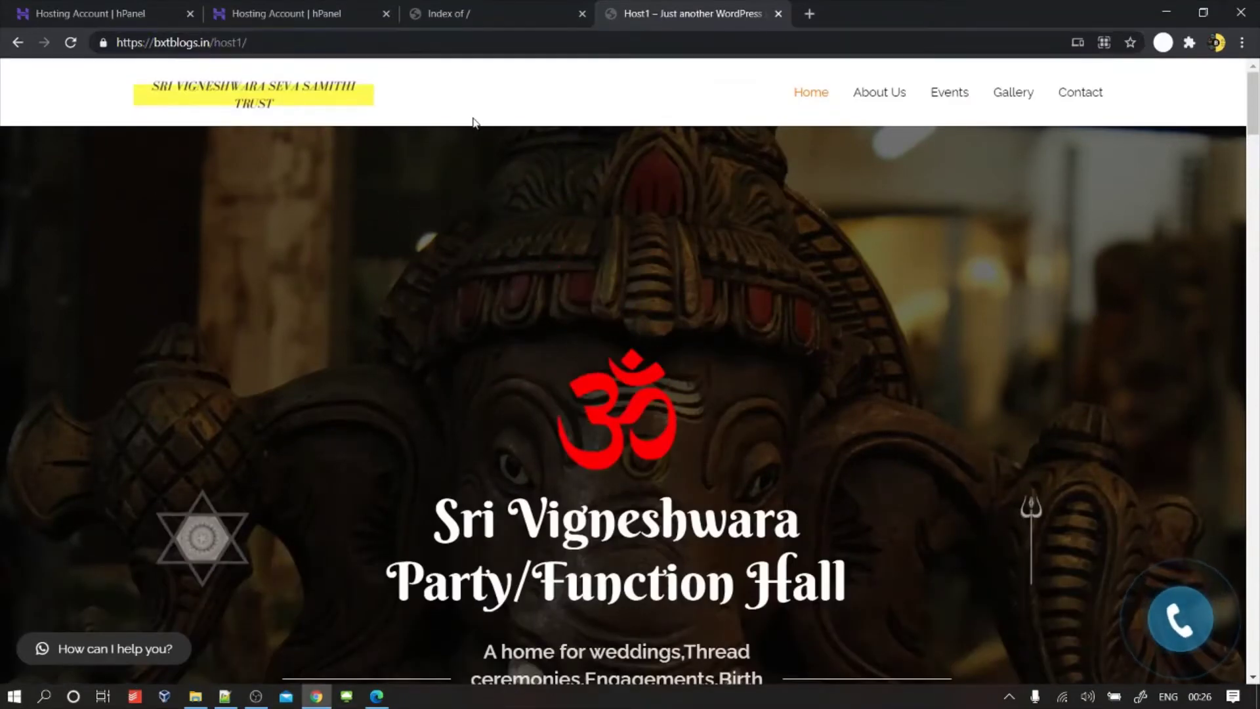
Step: Check the new domain's empty directory listing and web address against the old host1 site
{"action": "left_click", "coordinate": [449, 12]}
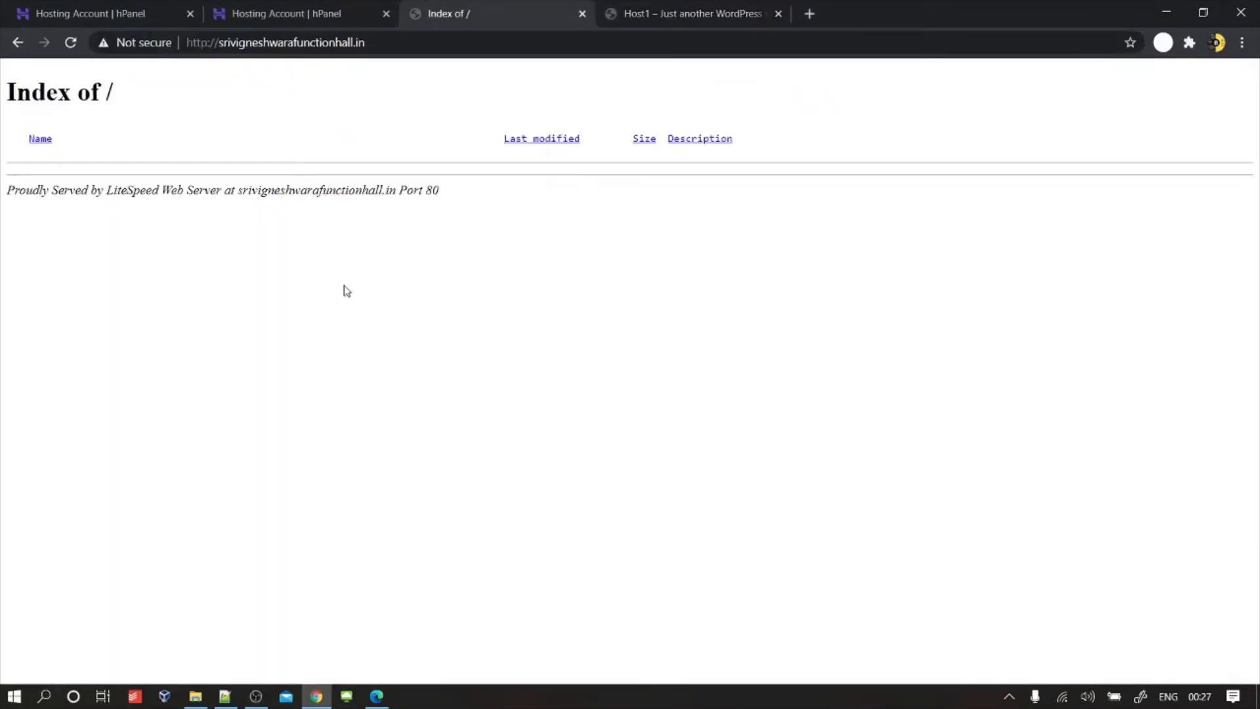
{"action": "left_click_drag", "start_coordinate": [364, 43], "coordinate": [187, 43]}
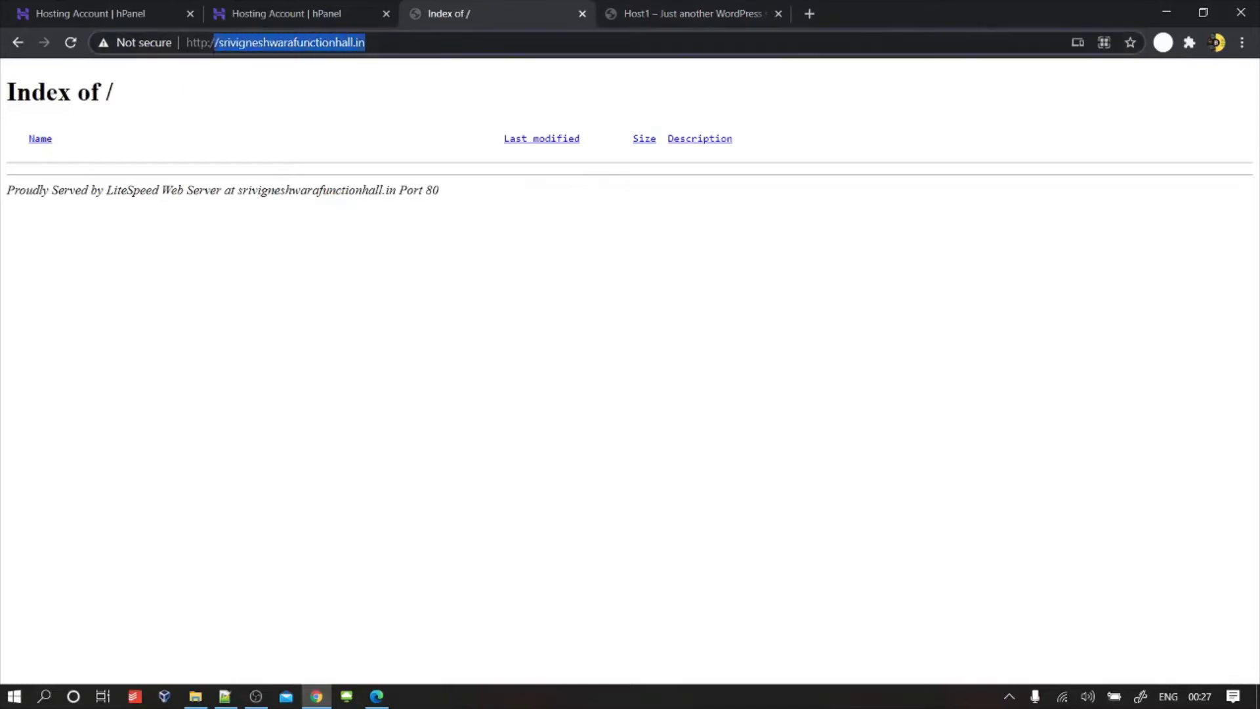
{"action": "left_click", "coordinate": [649, 12]}
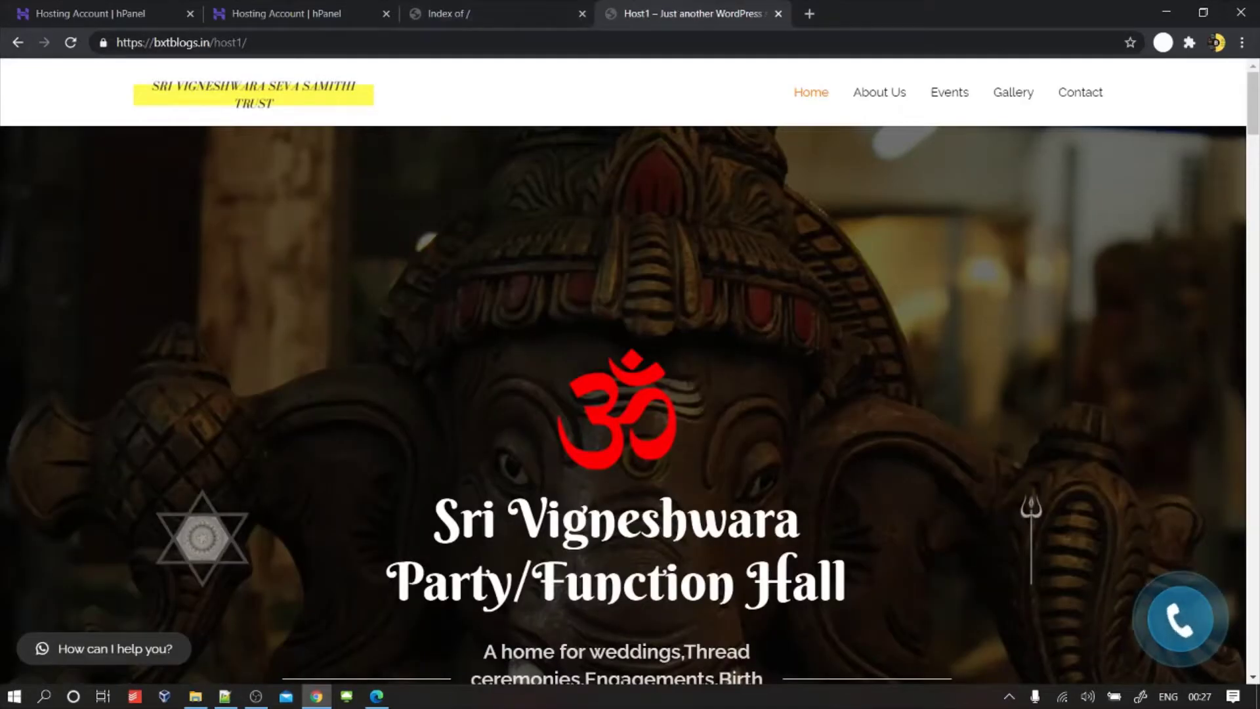
{"action": "scroll", "coordinate": [617, 434], "scroll_direction": "down", "scroll_amount": 1}
{"action": "scroll", "coordinate": [617, 433], "scroll_direction": "down", "scroll_amount": 4}
{"action": "scroll", "coordinate": [617, 435], "scroll_direction": "down", "scroll_amount": 2}
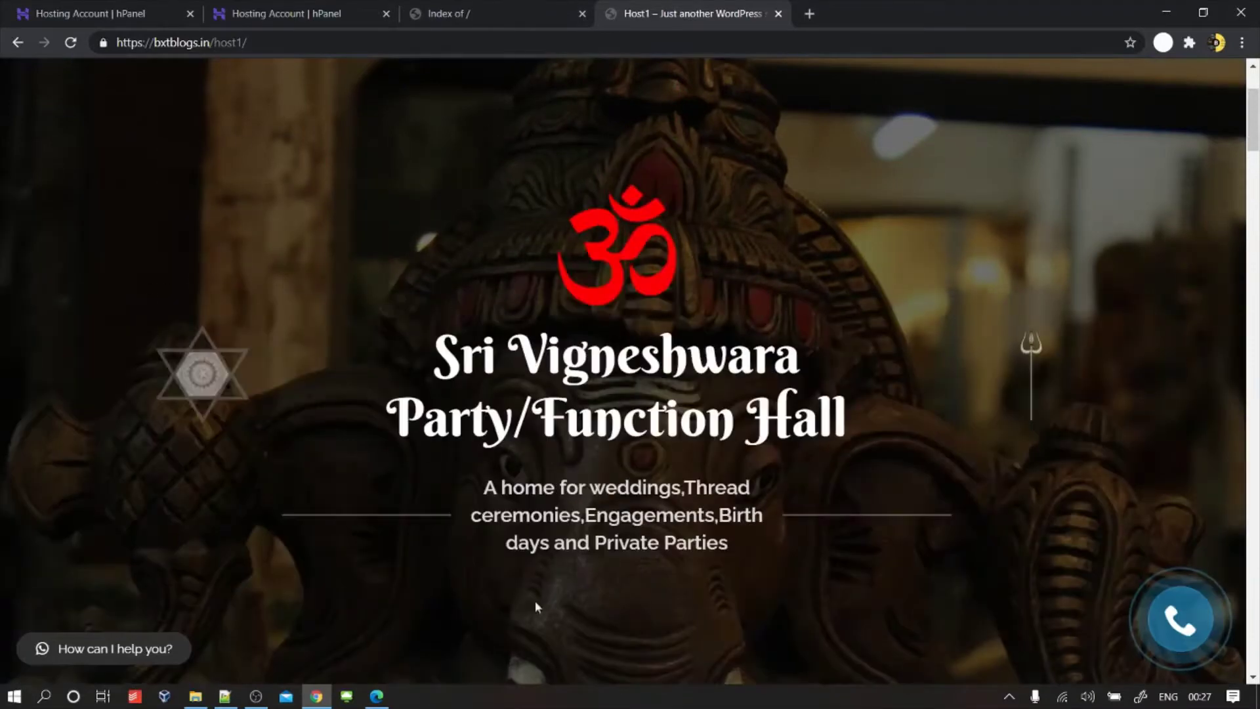
{"action": "scroll", "coordinate": [621, 451], "scroll_direction": "up", "scroll_amount": 7}
Step: Compare the bxtblogs.in hosting account in hPanel with the host1 site address
{"action": "left_click", "coordinate": [380, 693]}
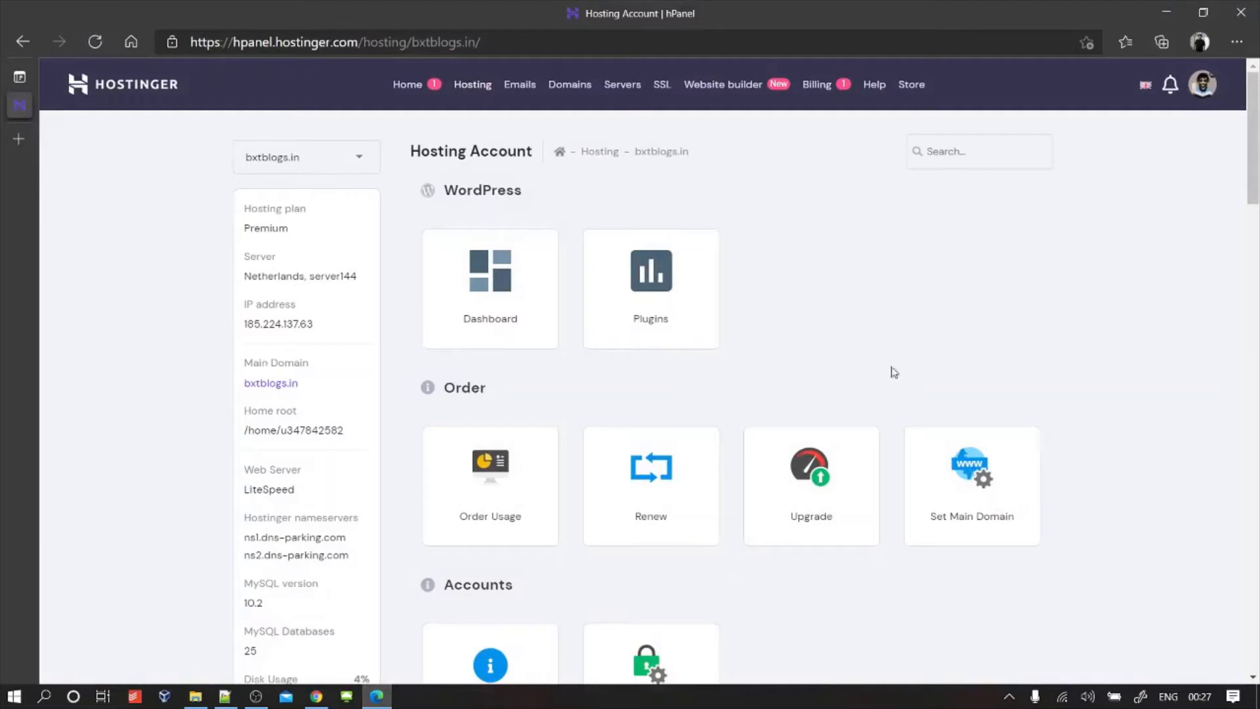
{"action": "scroll", "coordinate": [775, 322], "scroll_direction": "down", "scroll_amount": 1}
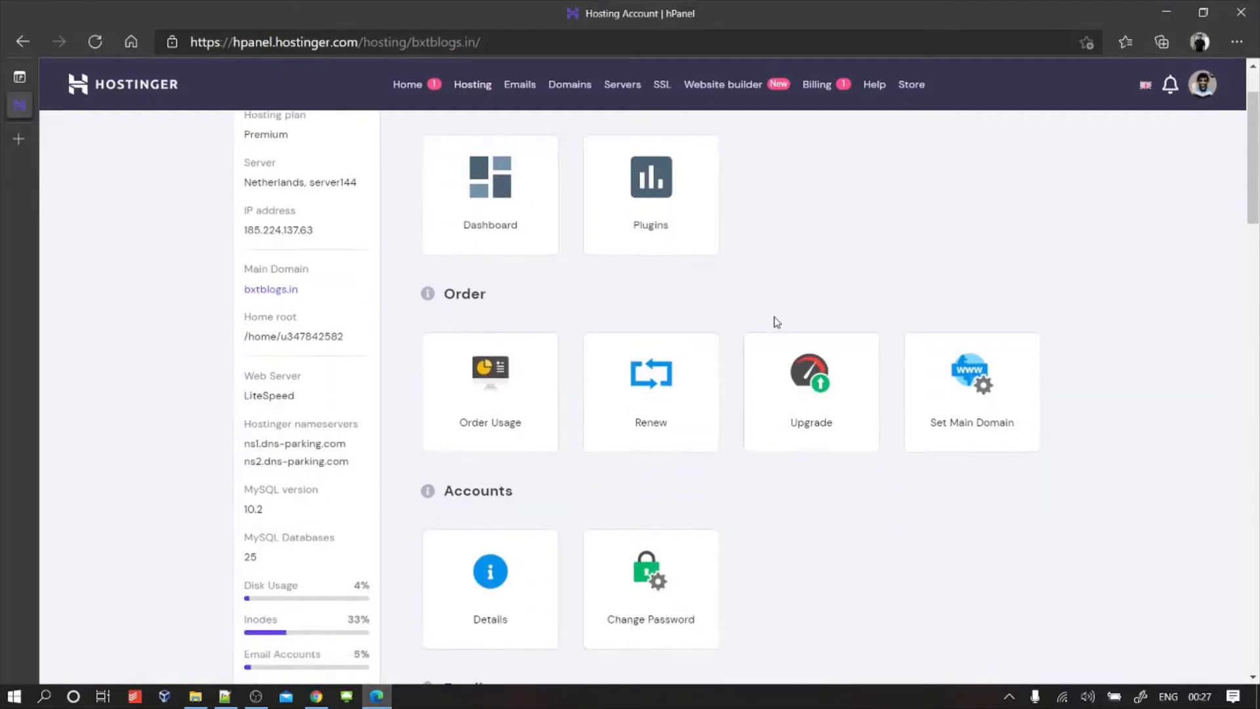
{"action": "scroll", "coordinate": [746, 340], "scroll_direction": "up", "scroll_amount": 1}
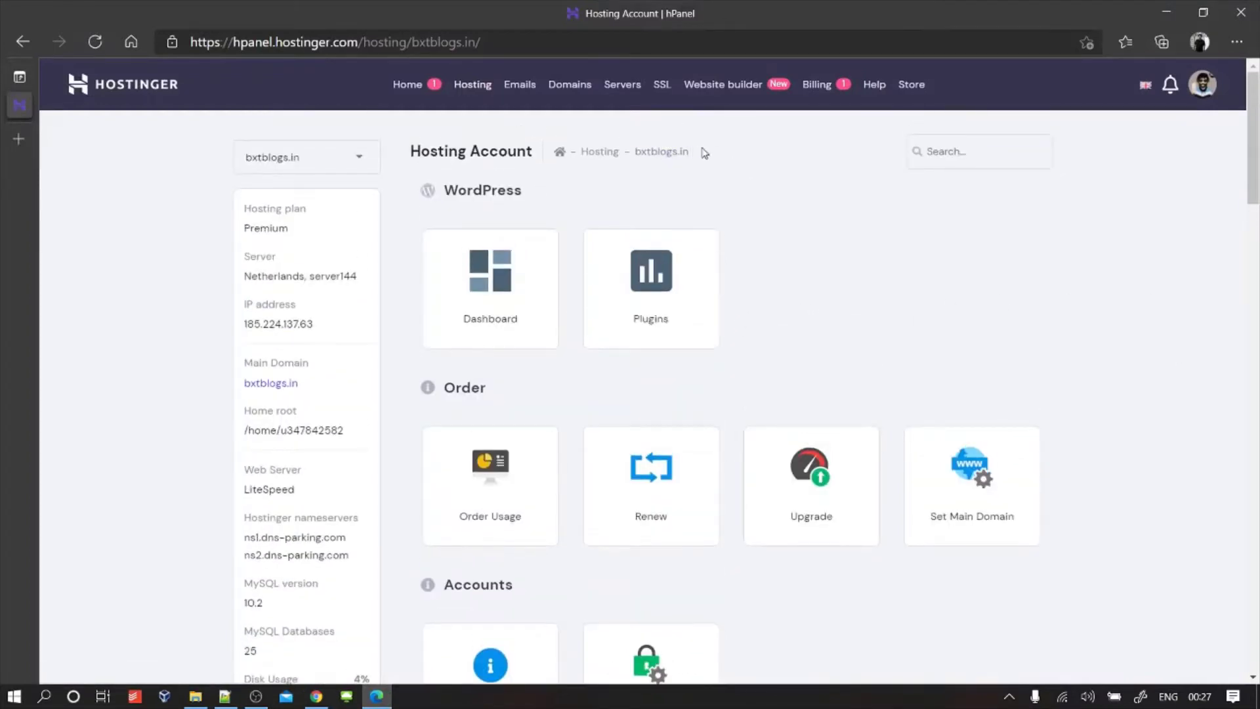
{"action": "left_click_drag", "start_coordinate": [704, 152], "coordinate": [639, 150]}
{"action": "key", "text": "alt+Tab"}
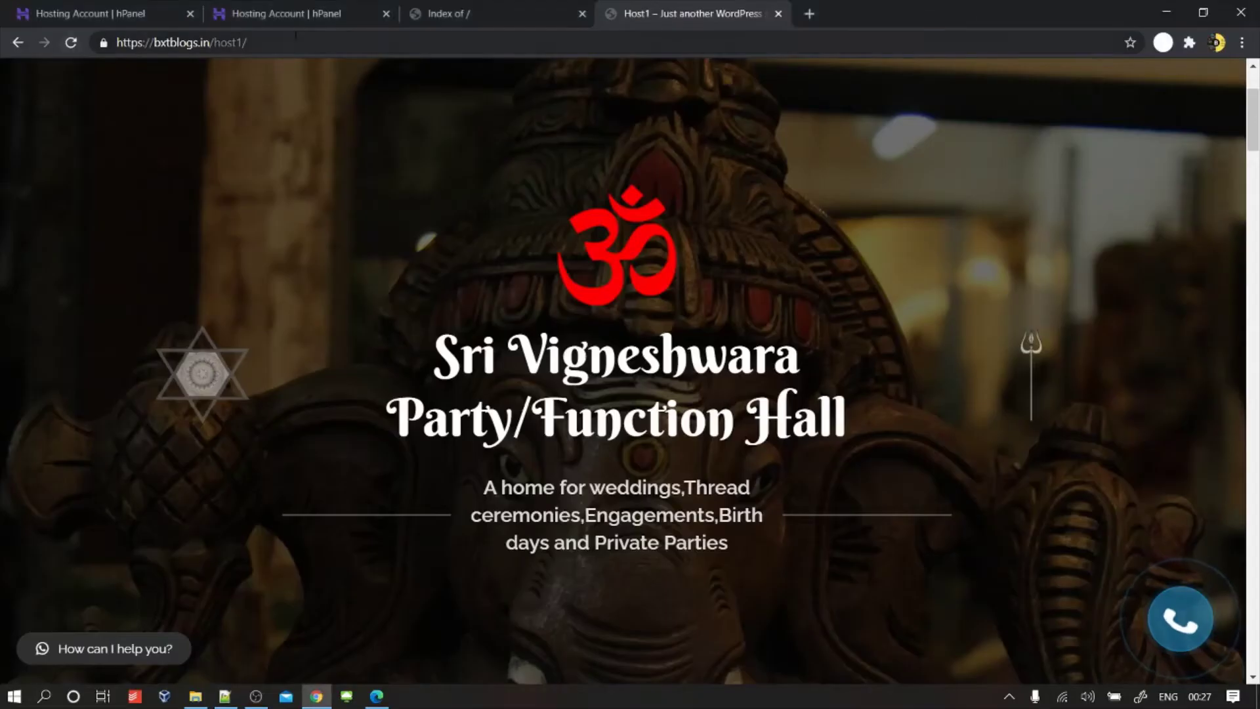
{"action": "left_click_drag", "start_coordinate": [248, 42], "coordinate": [214, 43]}
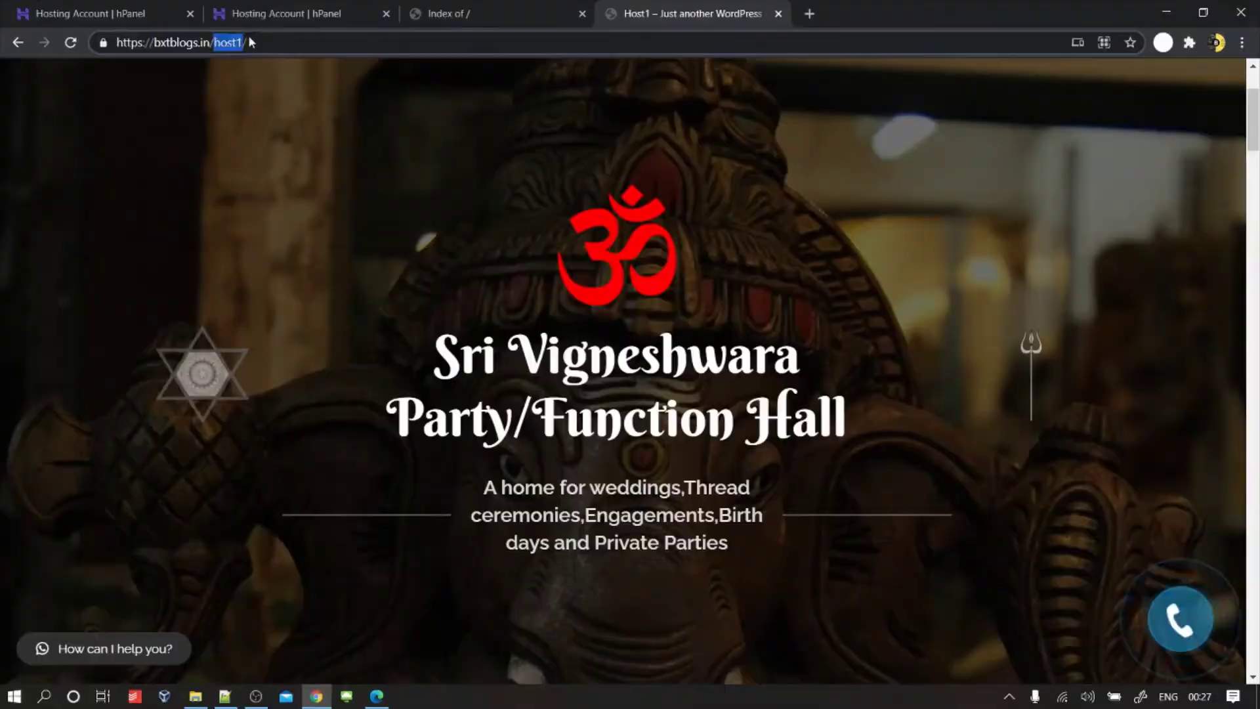
{"action": "key", "text": "alt+Tab"}
{"action": "scroll", "coordinate": [436, 394], "scroll_direction": "down", "scroll_amount": 5}
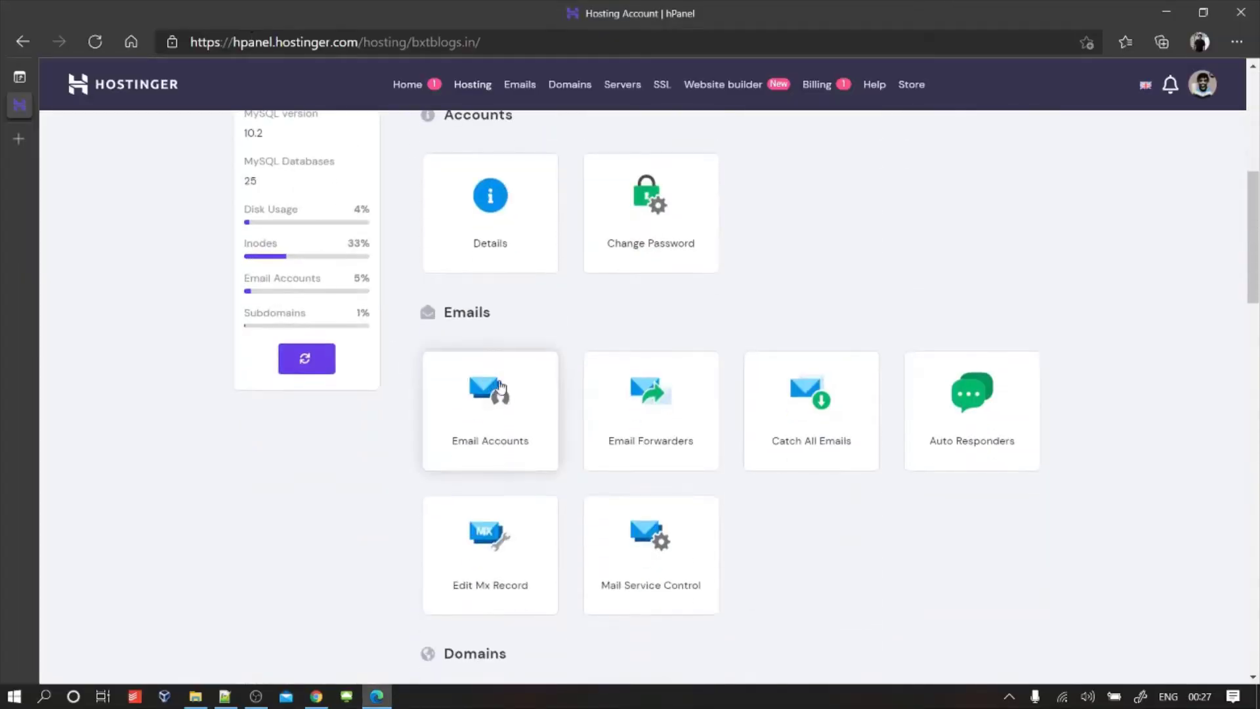
{"action": "scroll", "coordinate": [500, 387], "scroll_direction": "down", "scroll_amount": 4}
{"action": "scroll", "coordinate": [500, 386], "scroll_direction": "down", "scroll_amount": 2}
{"action": "scroll", "coordinate": [501, 387], "scroll_direction": "down", "scroll_amount": 2}
{"action": "scroll", "coordinate": [499, 343], "scroll_direction": "down", "scroll_amount": 2}
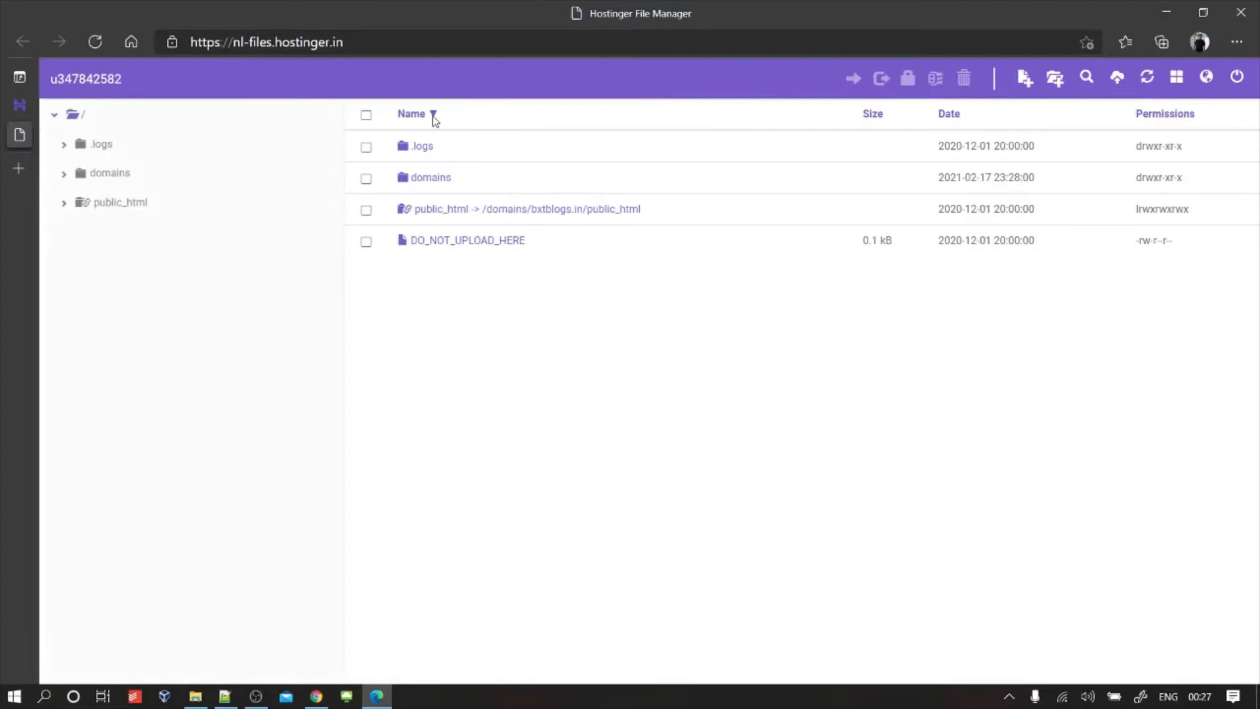
Step: Open the host1 folder inside public_html
{"action": "double_click", "coordinate": [540, 210]}
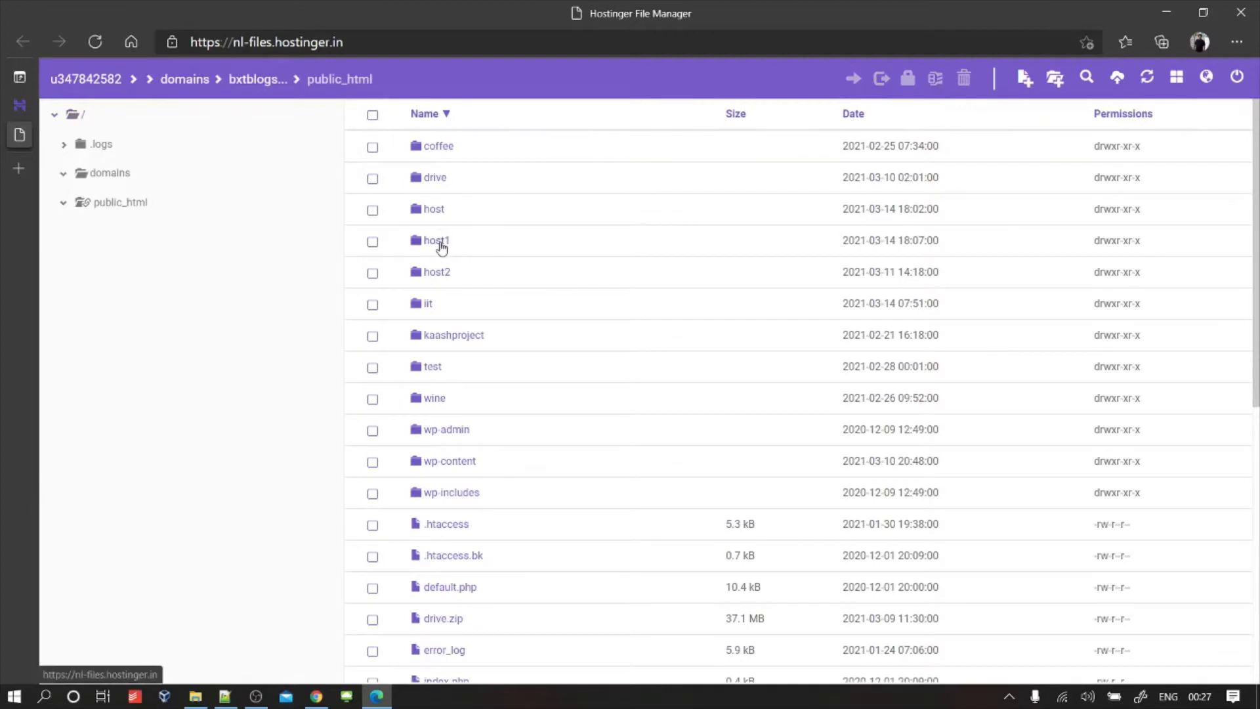
{"action": "left_click", "coordinate": [484, 246]}
{"action": "double_click", "coordinate": [484, 242]}
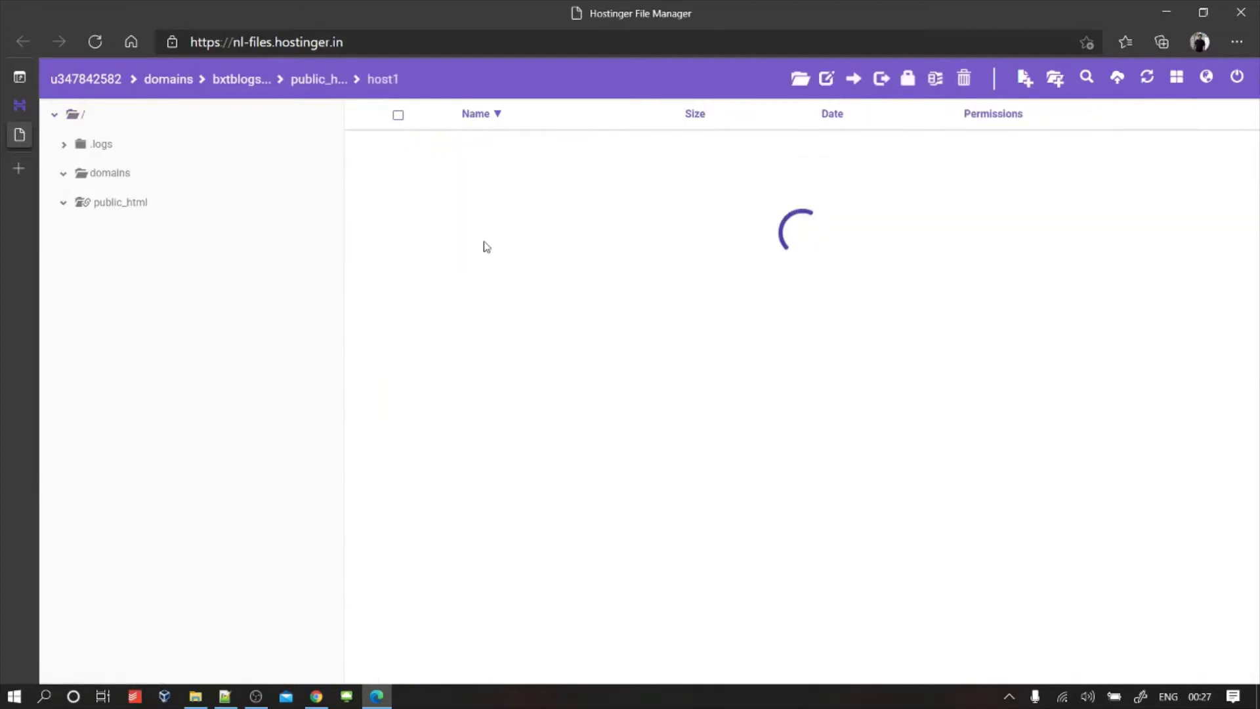
{"action": "scroll", "coordinate": [458, 295], "scroll_direction": "down", "scroll_amount": 2}
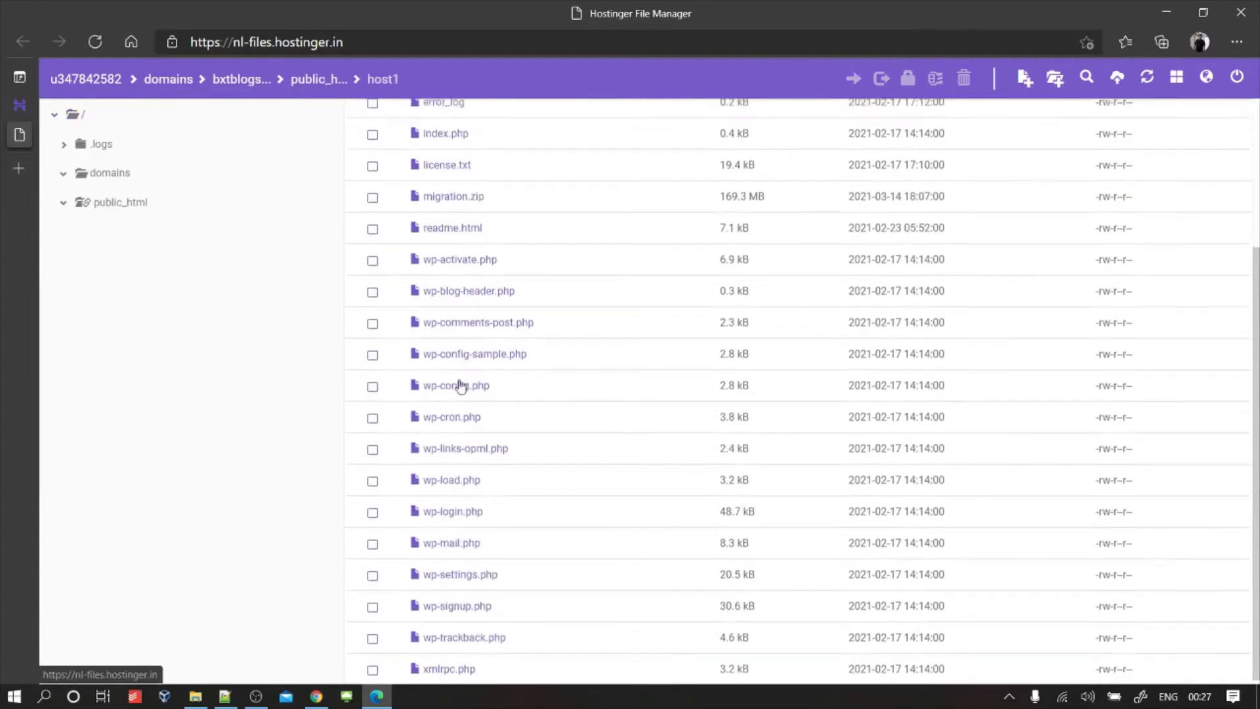
{"action": "scroll", "coordinate": [492, 532], "scroll_direction": "up", "scroll_amount": 2}
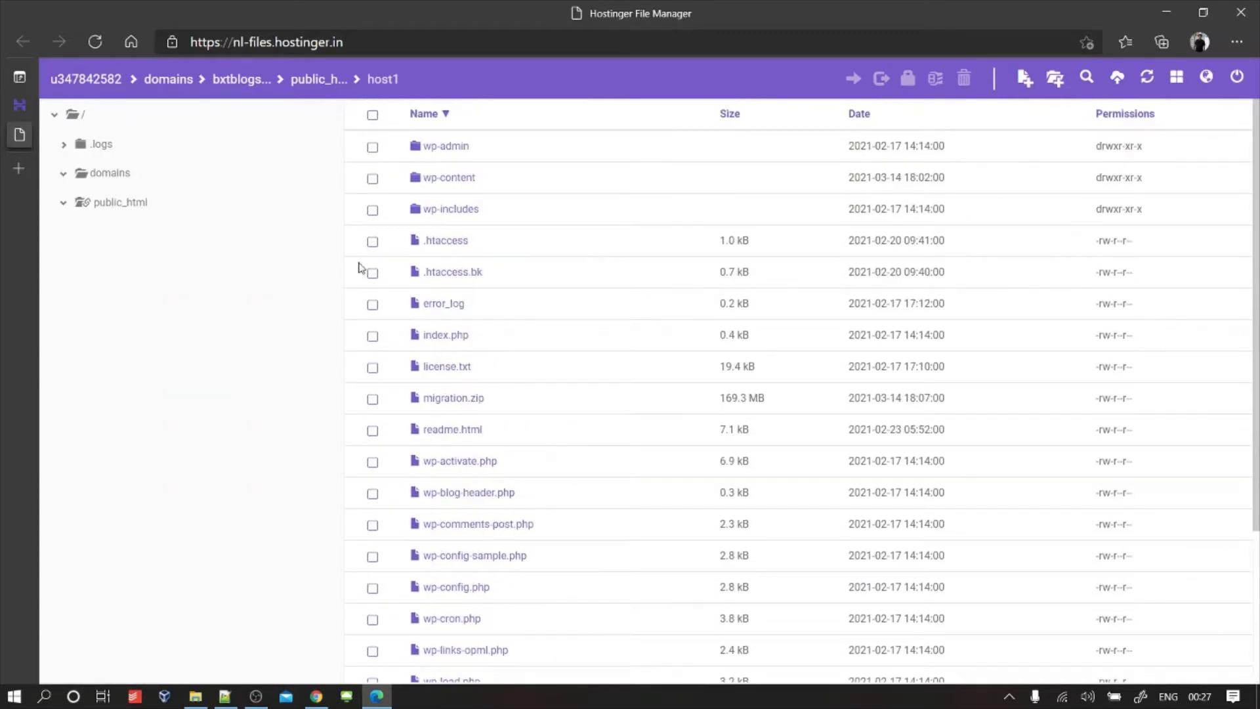
Step: Select all host1 files and set up .zip compression, then cancel it and deselect them
{"action": "left_click", "coordinate": [374, 115]}
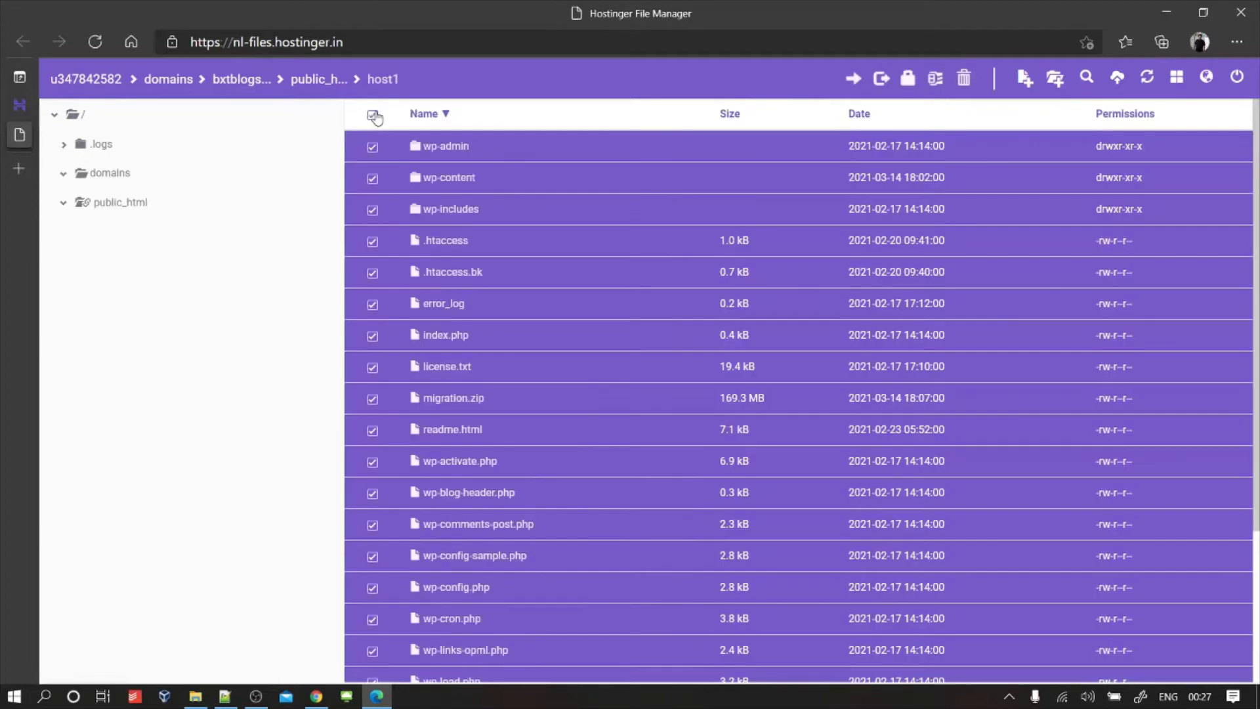
{"action": "left_click", "coordinate": [938, 84]}
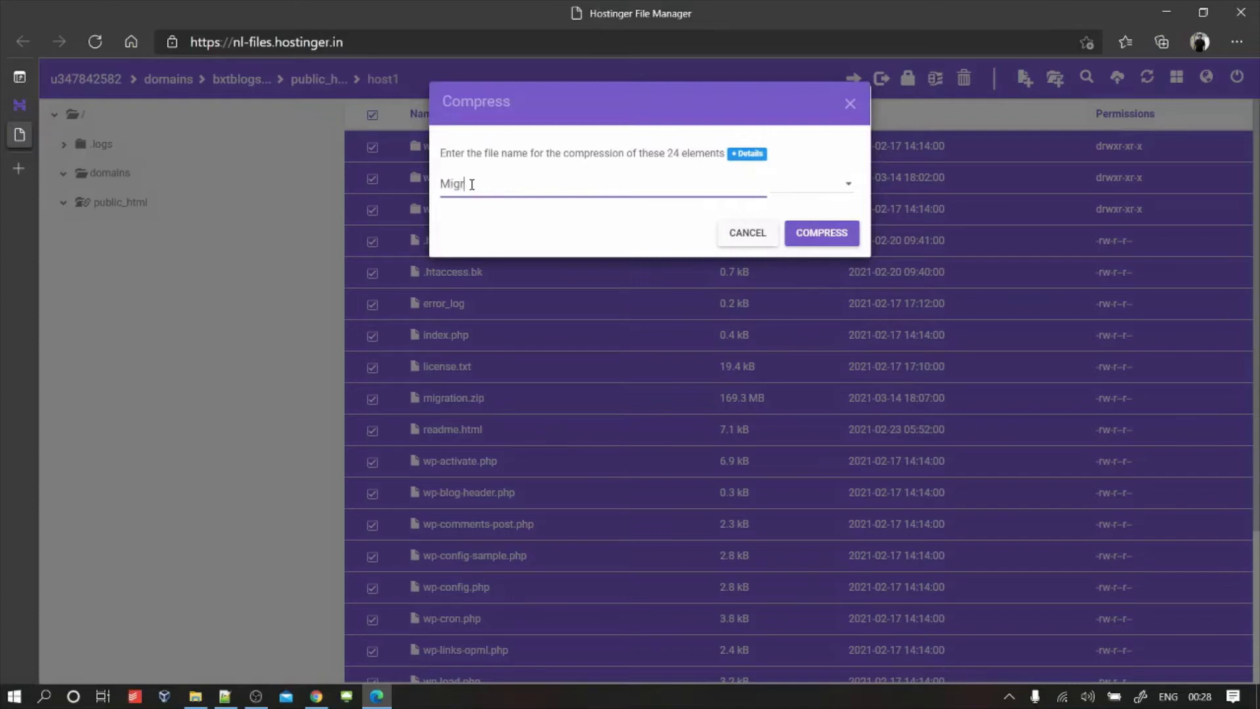
{"action": "left_click", "coordinate": [824, 184]}
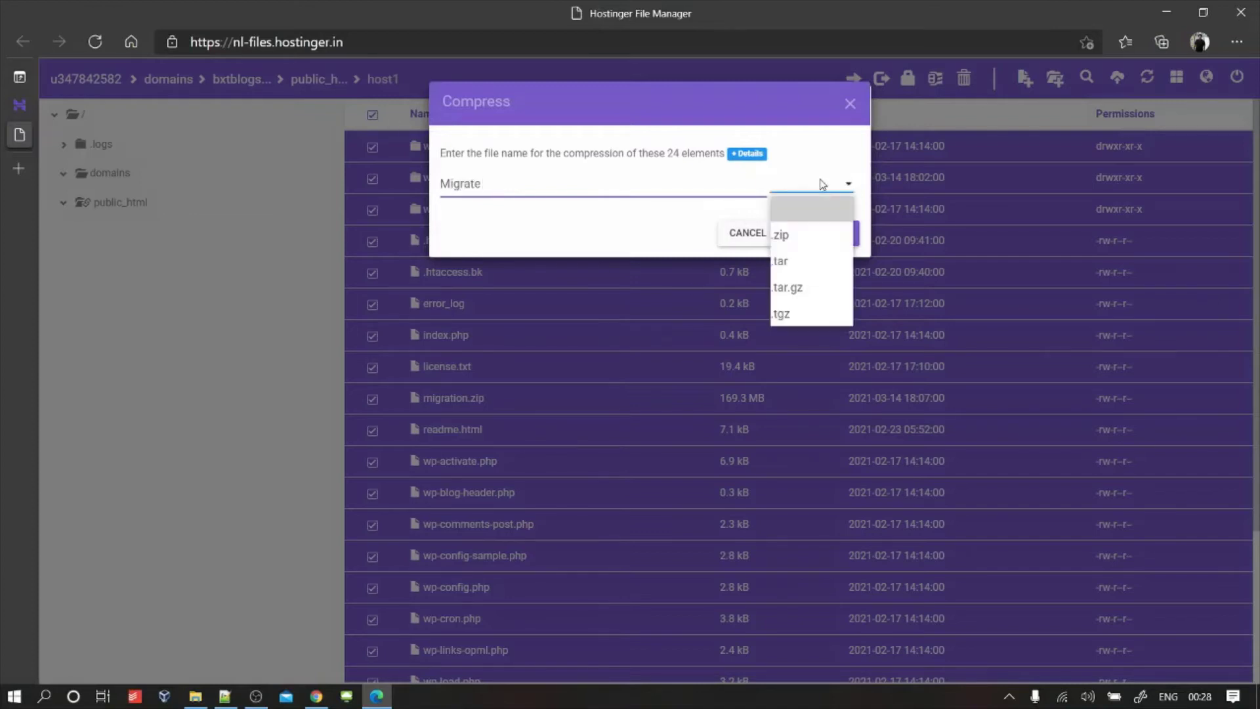
{"action": "left_click", "coordinate": [806, 242]}
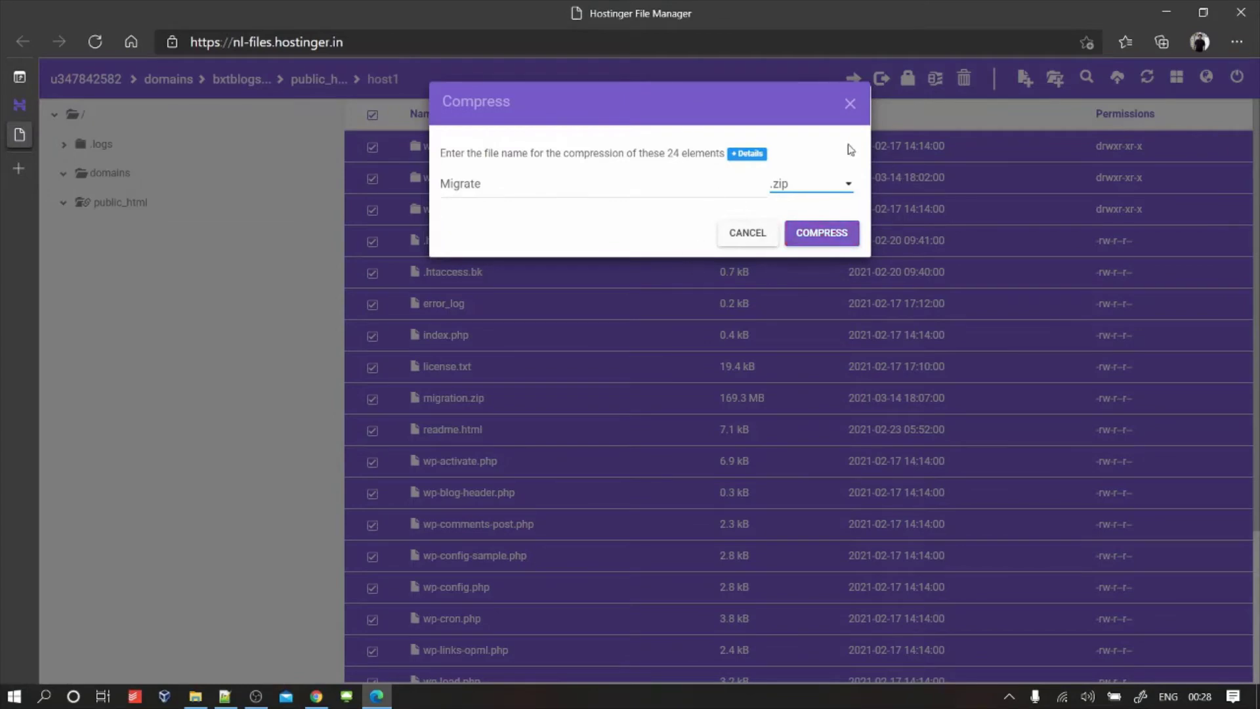
{"action": "left_click", "coordinate": [850, 107]}
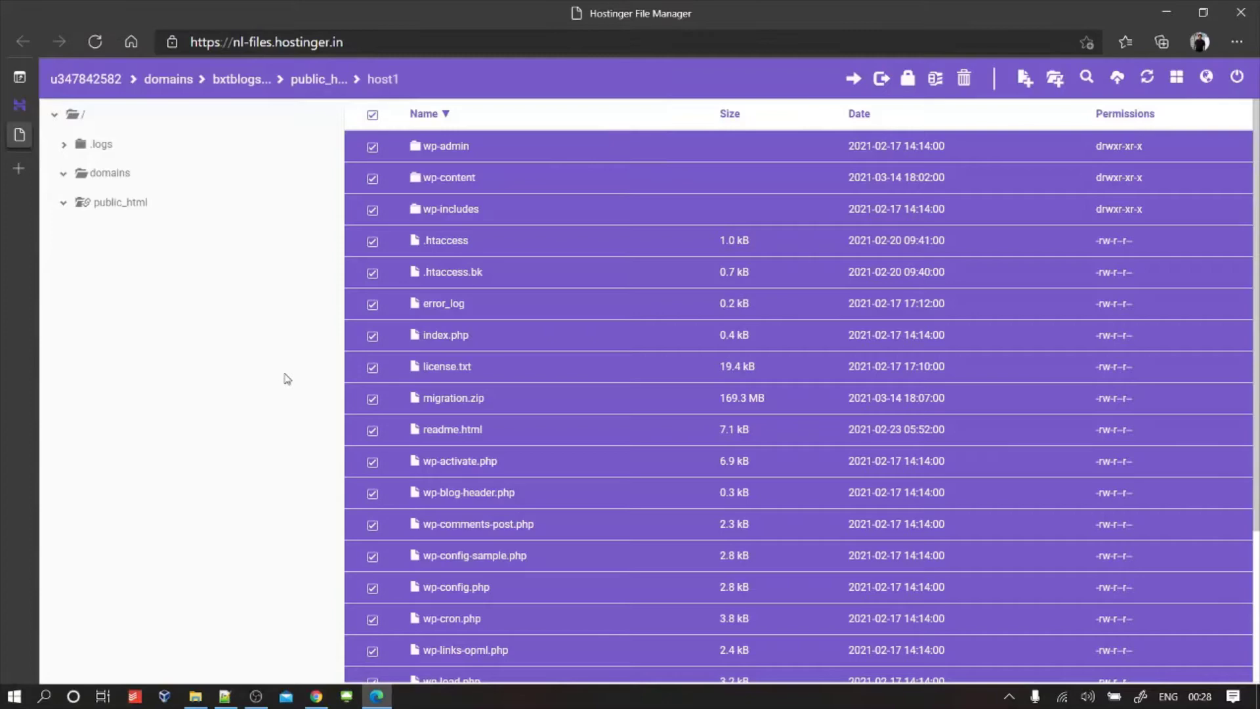
{"action": "left_click", "coordinate": [373, 116]}
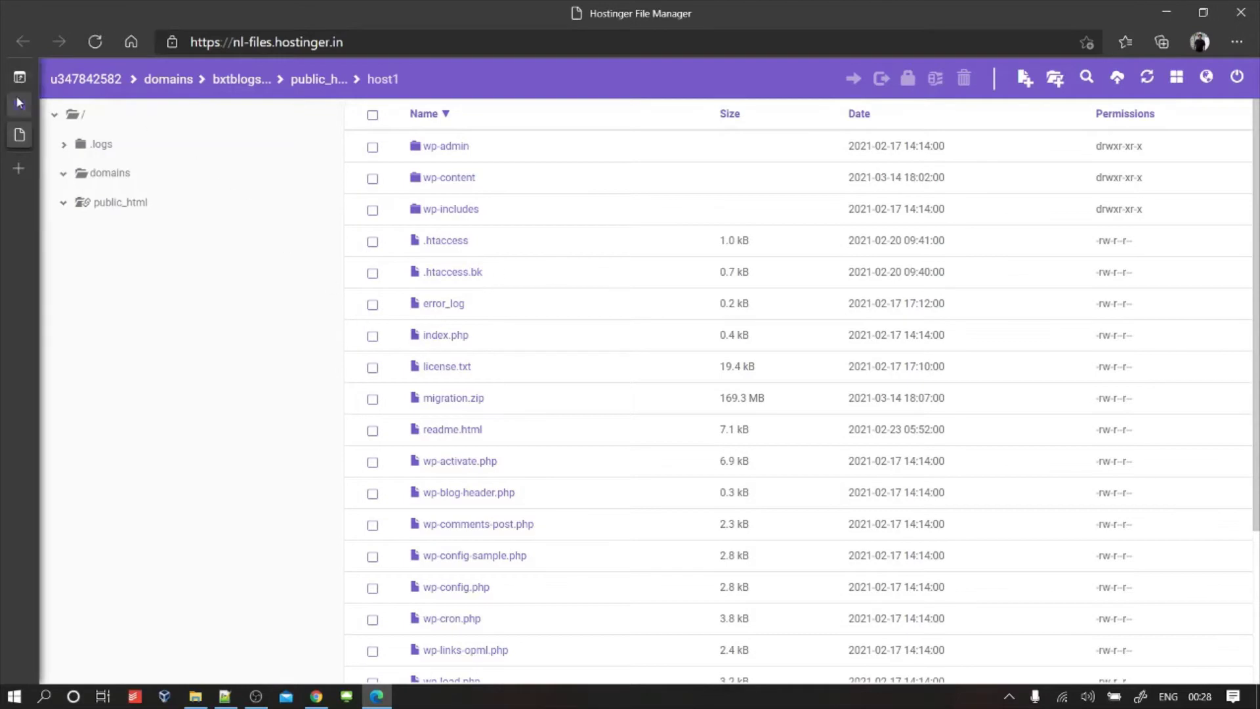
{"action": "mouse_move", "coordinate": [19, 104]}
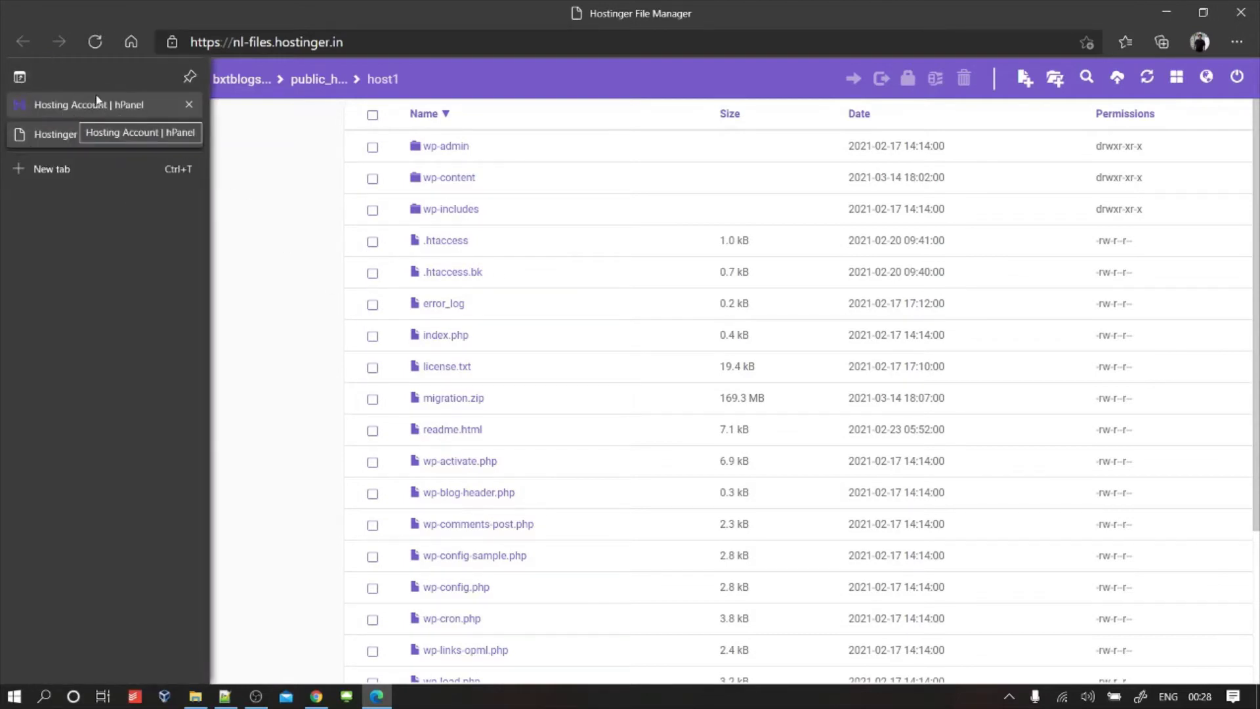
Step: View the MySQL Databases page listing u347842582_9WXPk, then return to the host1 files
{"action": "left_click", "coordinate": [87, 114]}
{"action": "scroll", "coordinate": [591, 344], "scroll_direction": "down", "scroll_amount": 2}
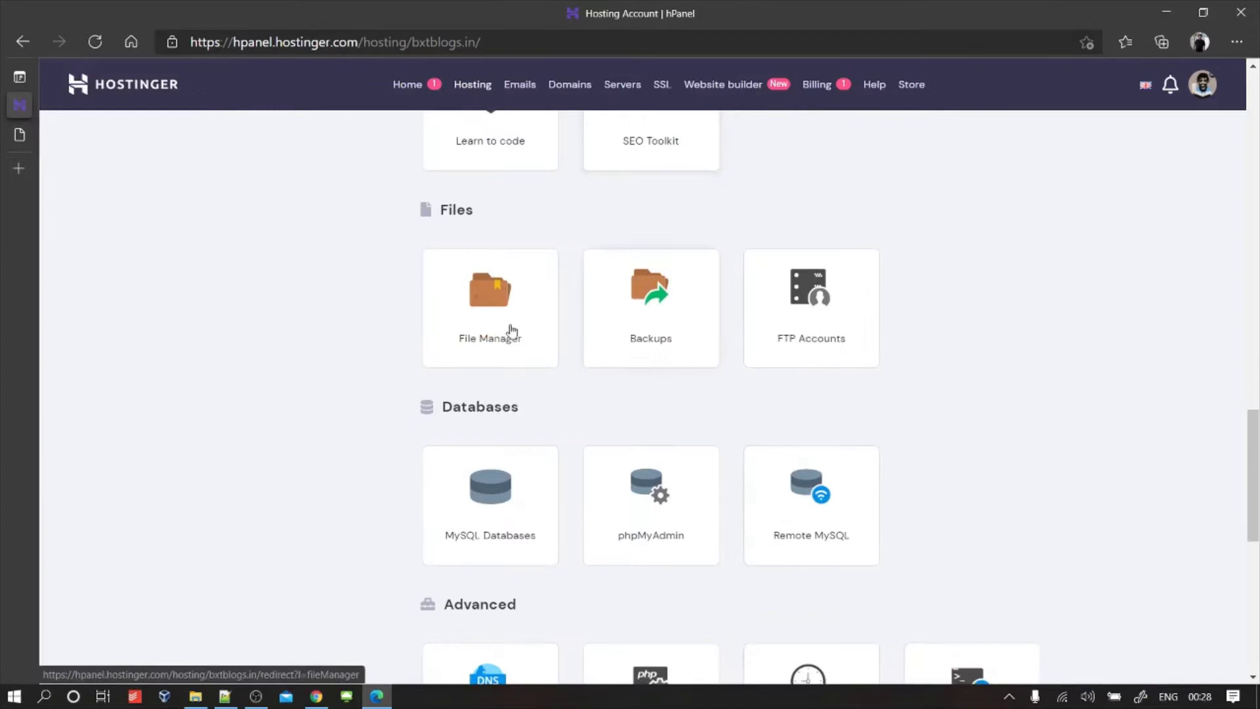
{"action": "left_click_drag", "start_coordinate": [452, 406], "coordinate": [529, 411]}
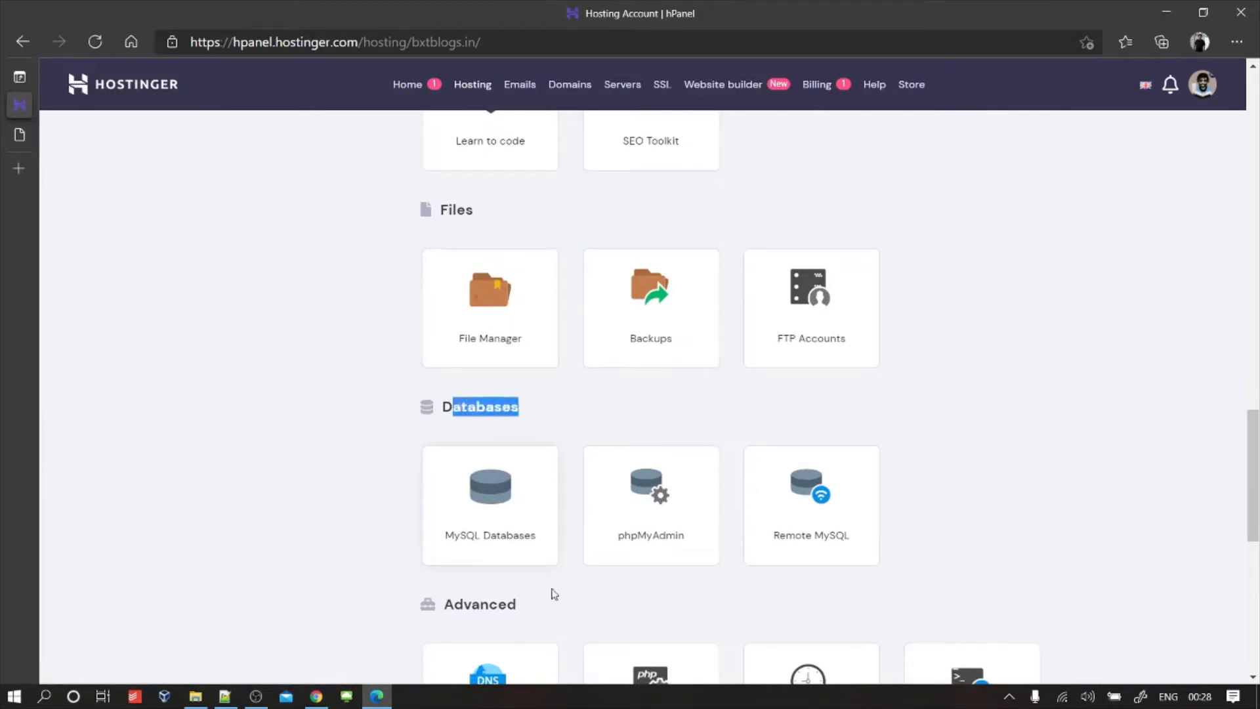
{"action": "left_click", "coordinate": [500, 495]}
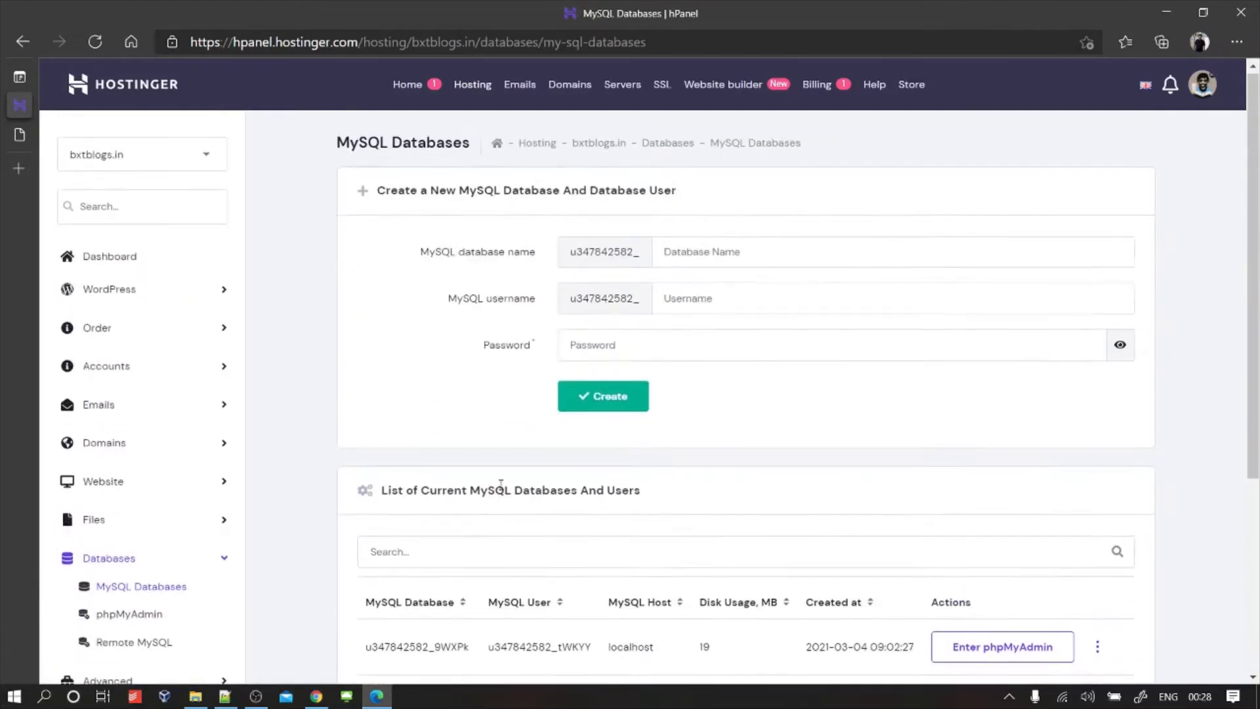
{"action": "left_click", "coordinate": [17, 138]}
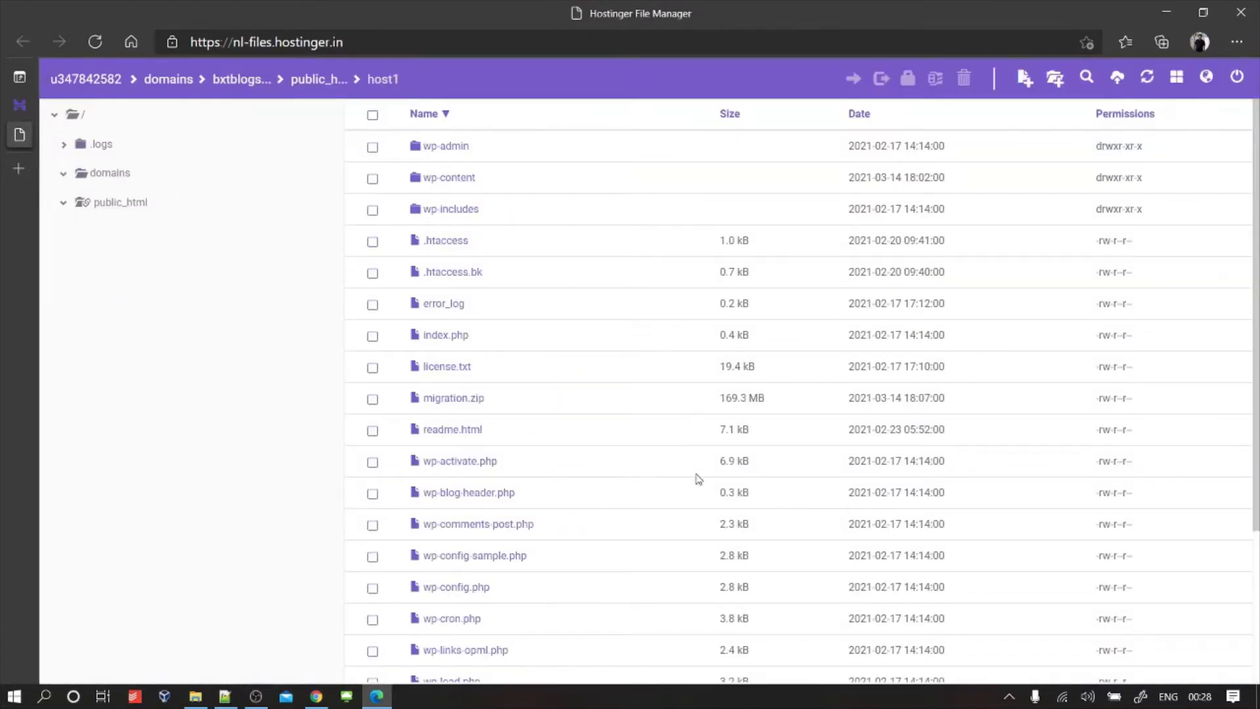
Step: Open host1's wp-config.php in the editor and select its DB_NAME value
{"action": "double_click", "coordinate": [458, 588]}
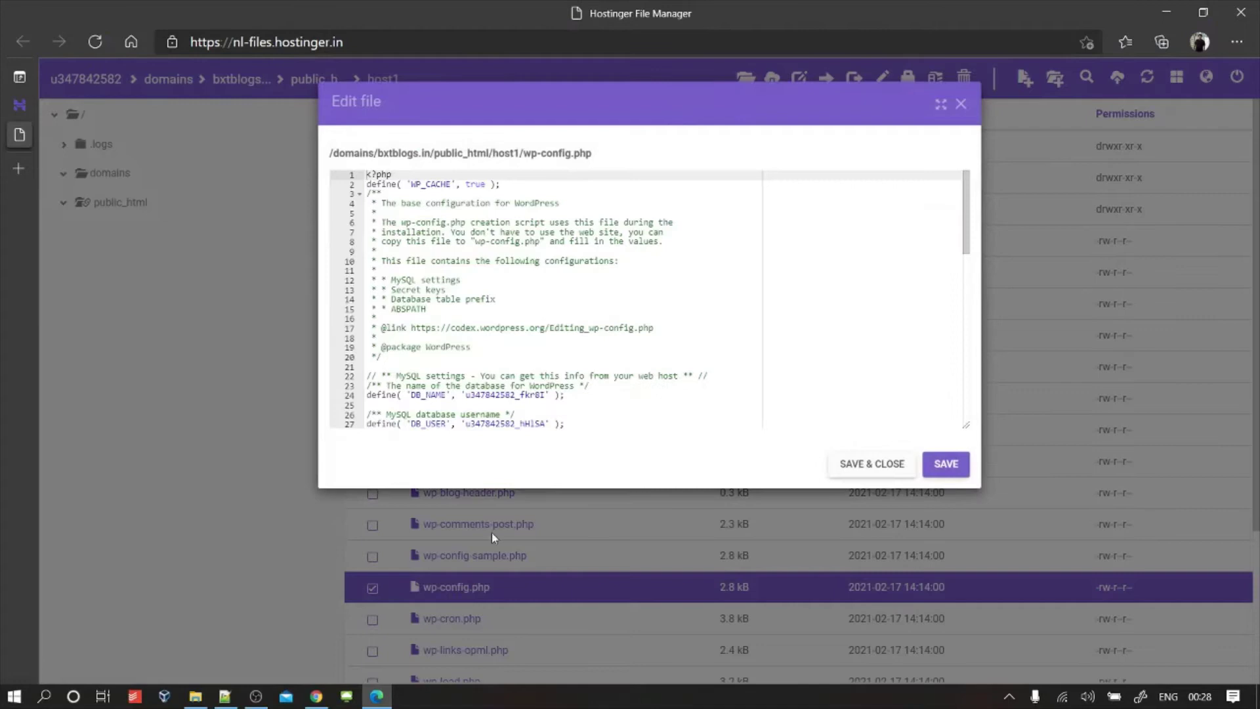
{"action": "scroll", "coordinate": [568, 359], "scroll_direction": "down", "scroll_amount": 3}
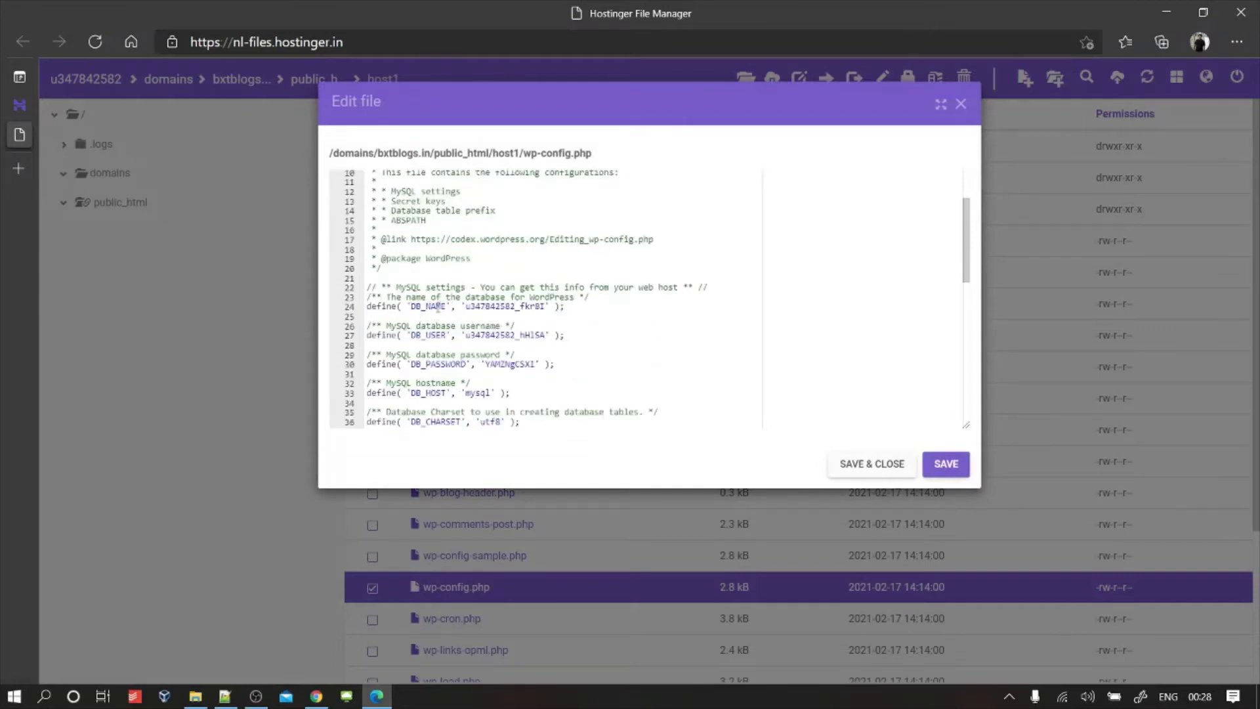
{"action": "double_click", "coordinate": [510, 308]}
{"action": "key", "text": "ctrl+c"}
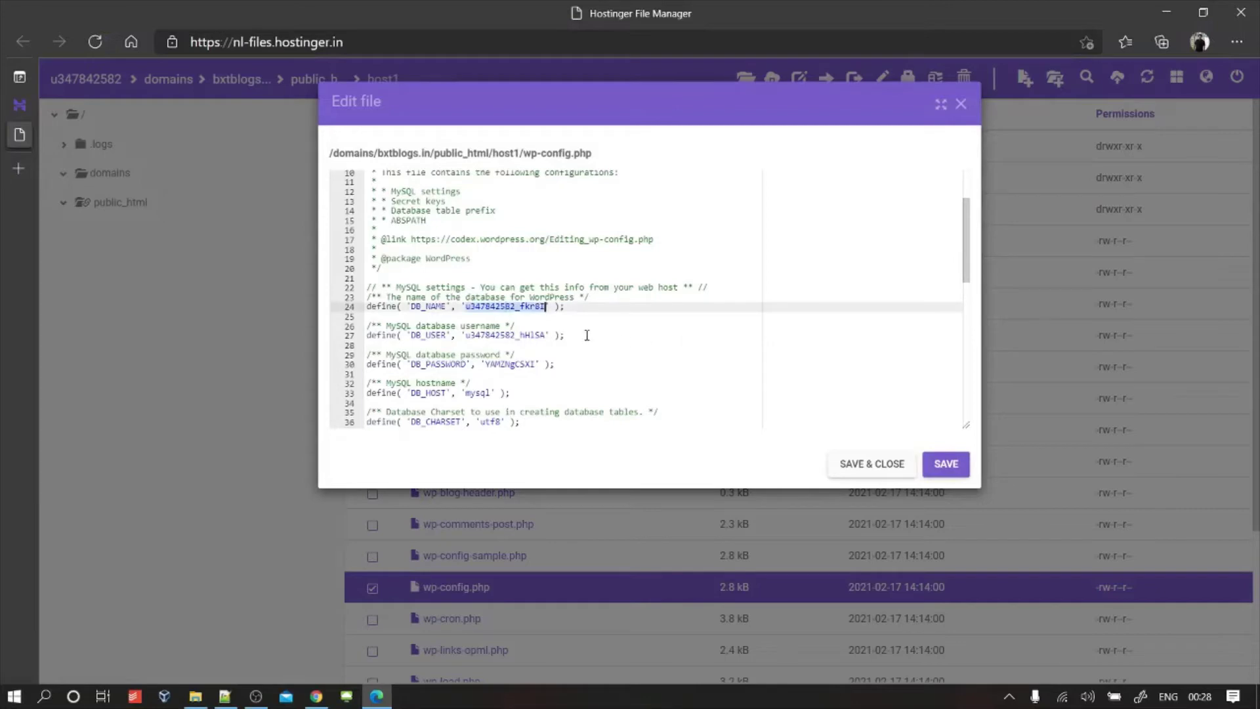
{"action": "left_click", "coordinate": [22, 109]}
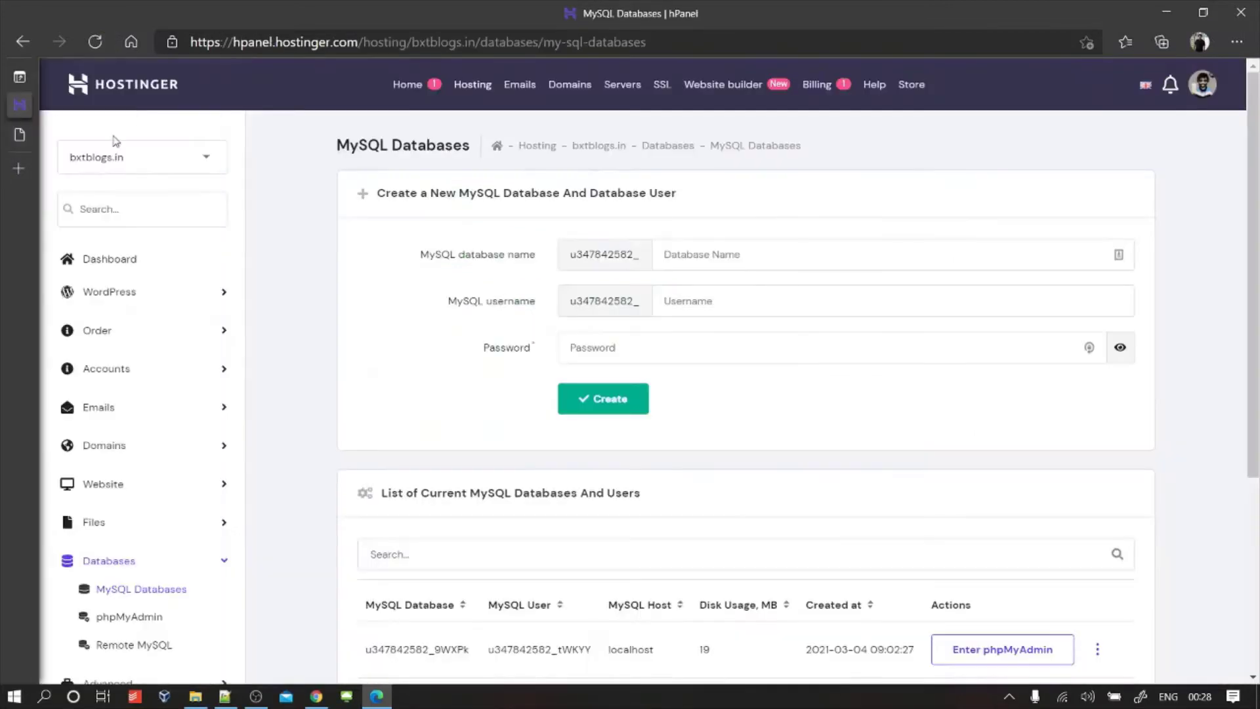
{"action": "scroll", "coordinate": [1018, 498], "scroll_direction": "down", "scroll_amount": 2}
{"action": "left_click", "coordinate": [409, 453]}
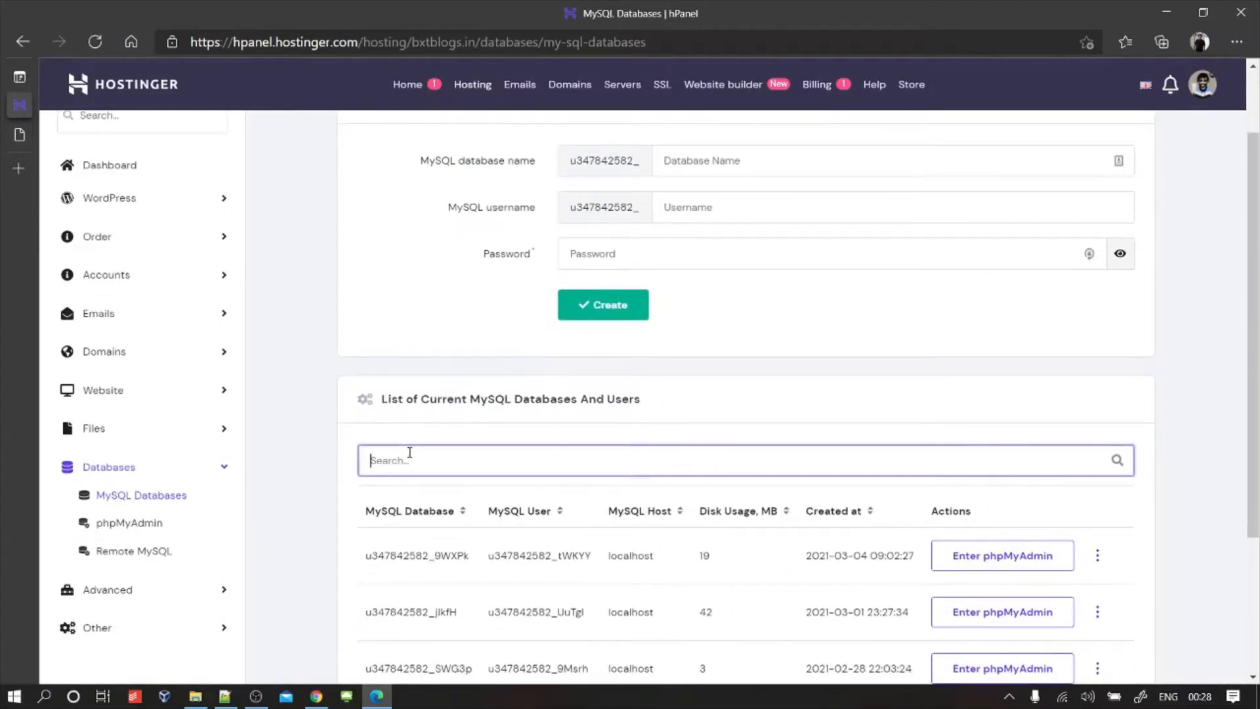
{"action": "key", "text": "ctrl+v"}
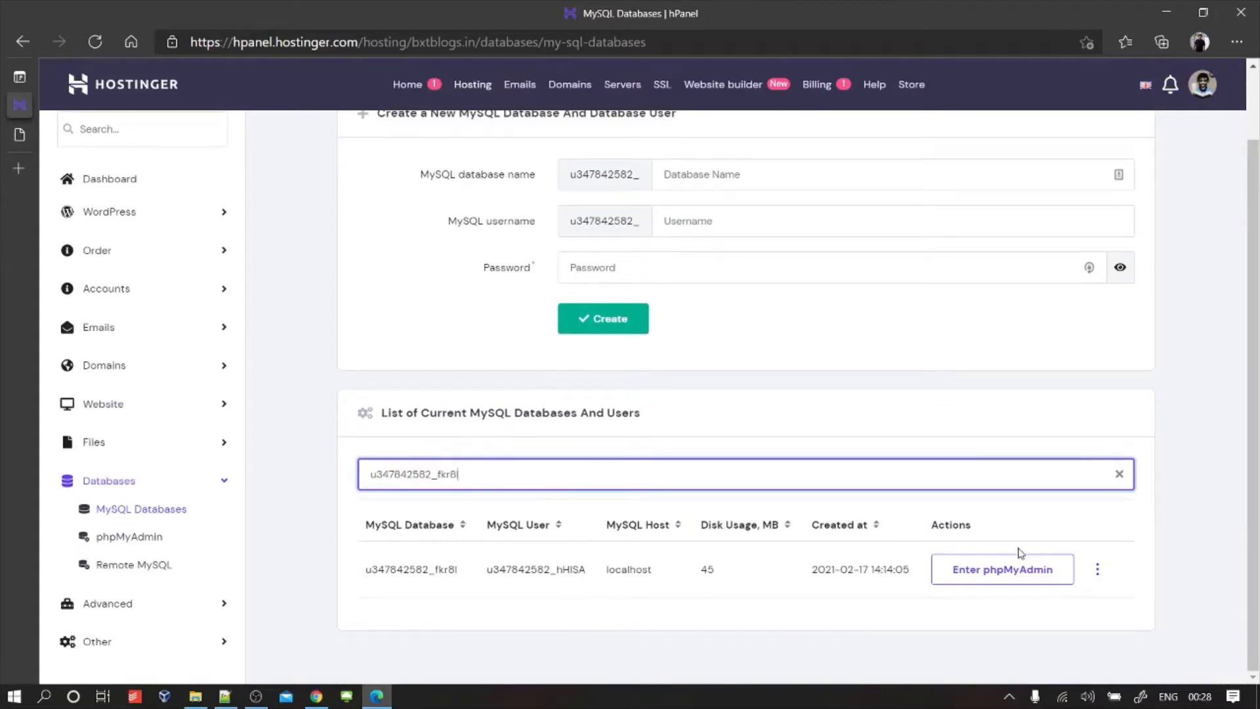
{"action": "left_click", "coordinate": [1006, 567]}
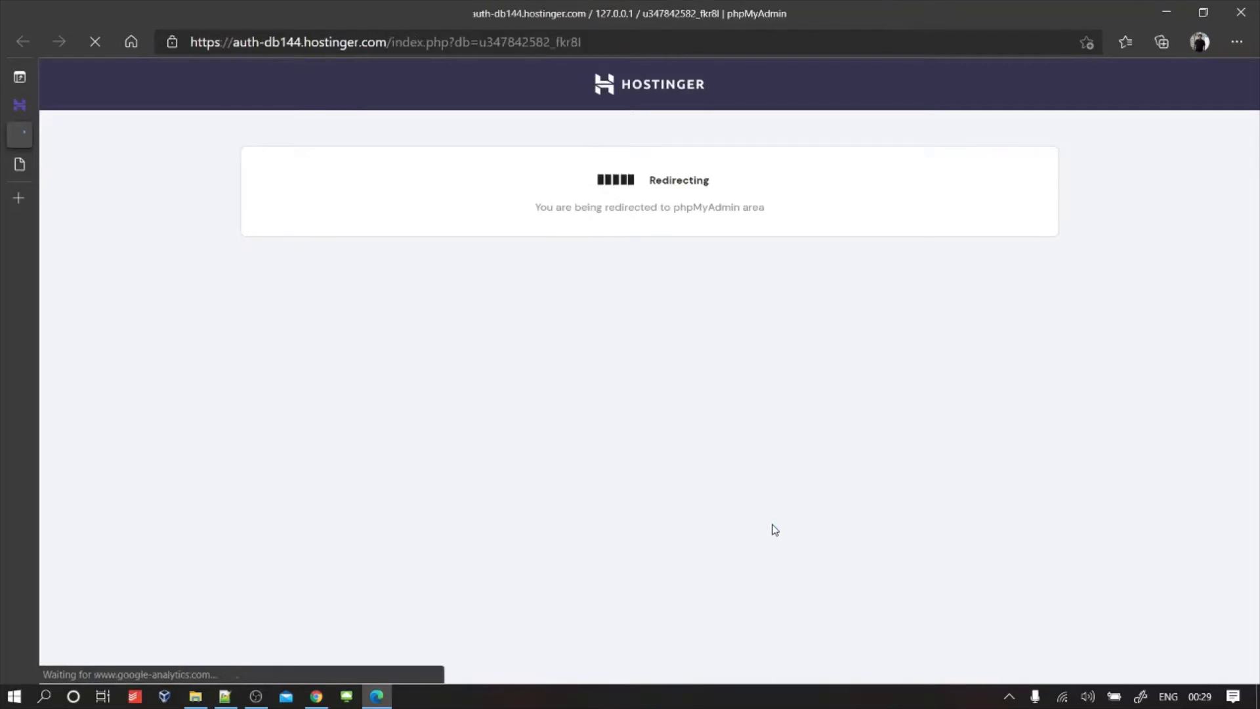
{"action": "scroll", "coordinate": [773, 530], "scroll_direction": "down", "scroll_amount": 1}
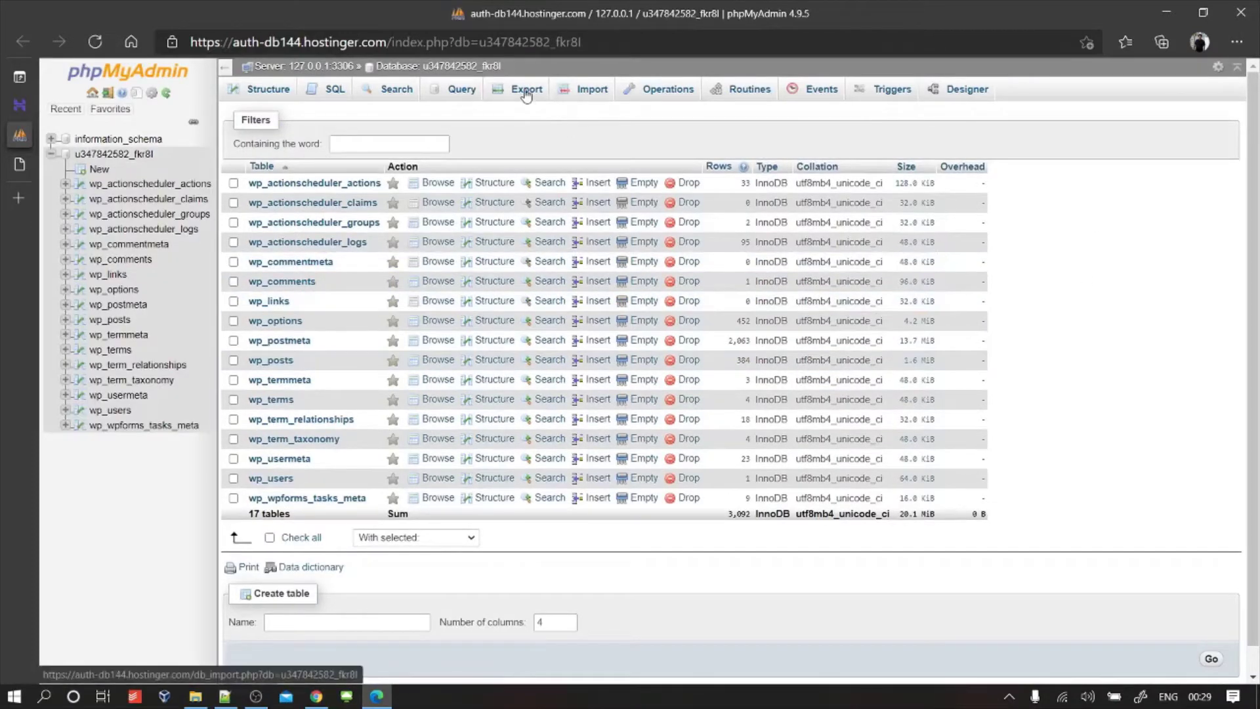
Step: Open phpMyAdmin's quick Export page for u347842582_fkr8I, then switch to Chrome
{"action": "left_click", "coordinate": [525, 95]}
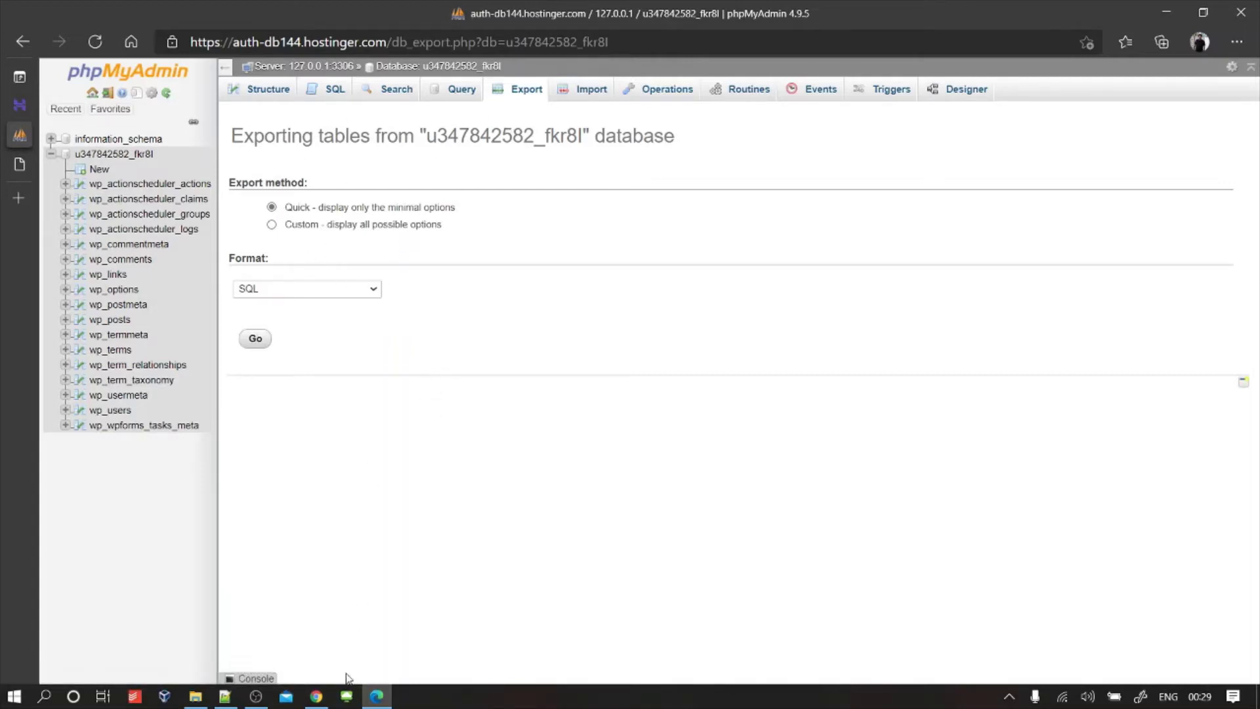
{"action": "left_click", "coordinate": [315, 696]}
Step: Show the new domain's empty Index of / page, then its srivigneshwarafunctionhall.in hPanel account
{"action": "left_click", "coordinate": [456, 10]}
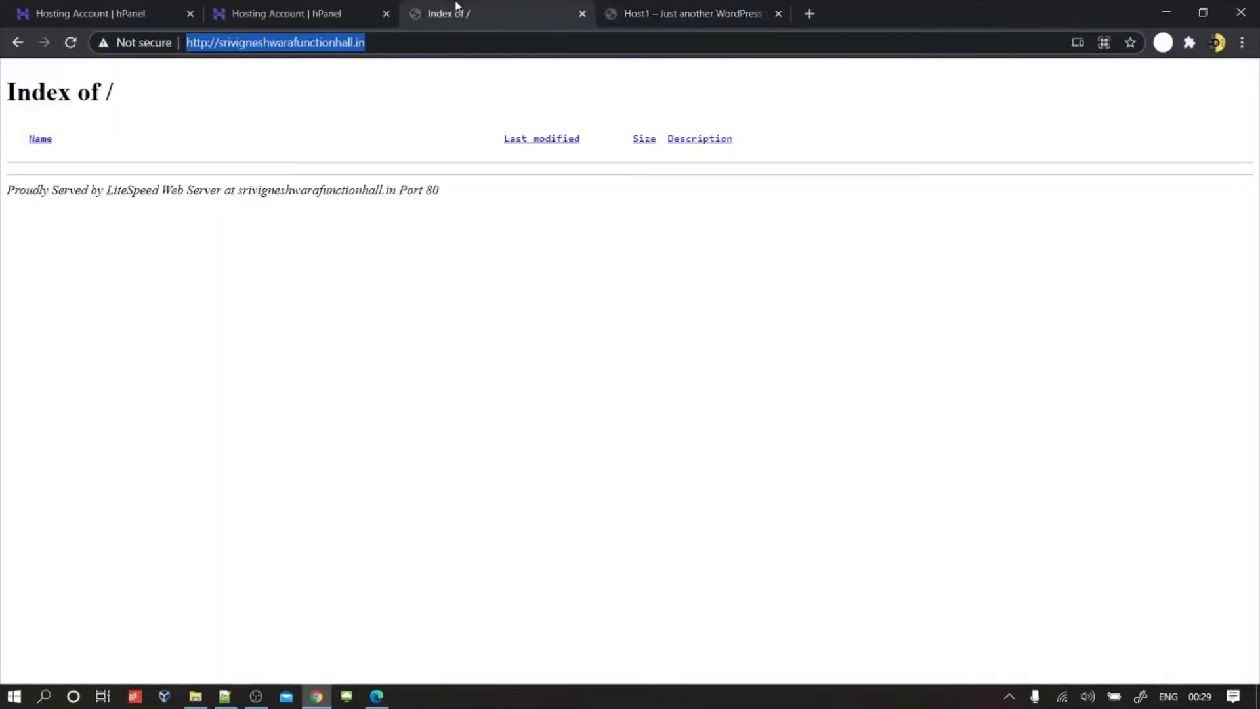
{"action": "left_click", "coordinate": [332, 10]}
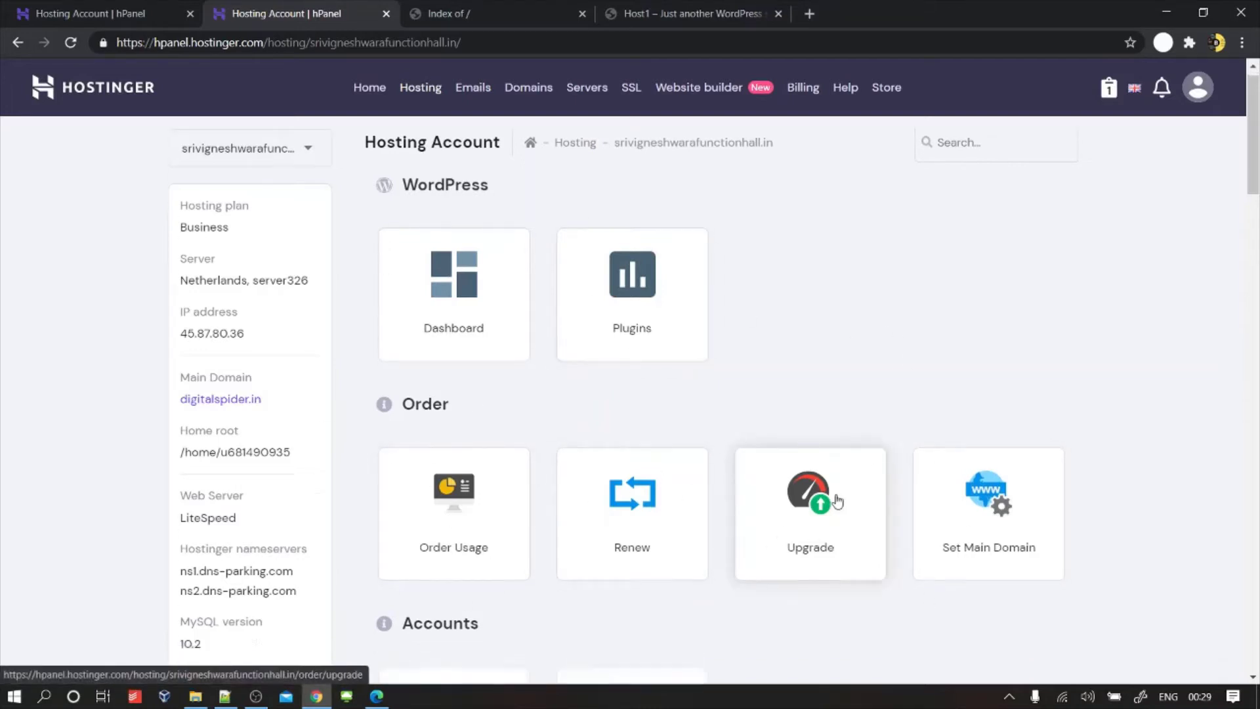
{"action": "scroll", "coordinate": [836, 504], "scroll_direction": "down", "scroll_amount": 1}
{"action": "scroll", "coordinate": [836, 504], "scroll_direction": "up", "scroll_amount": 1}
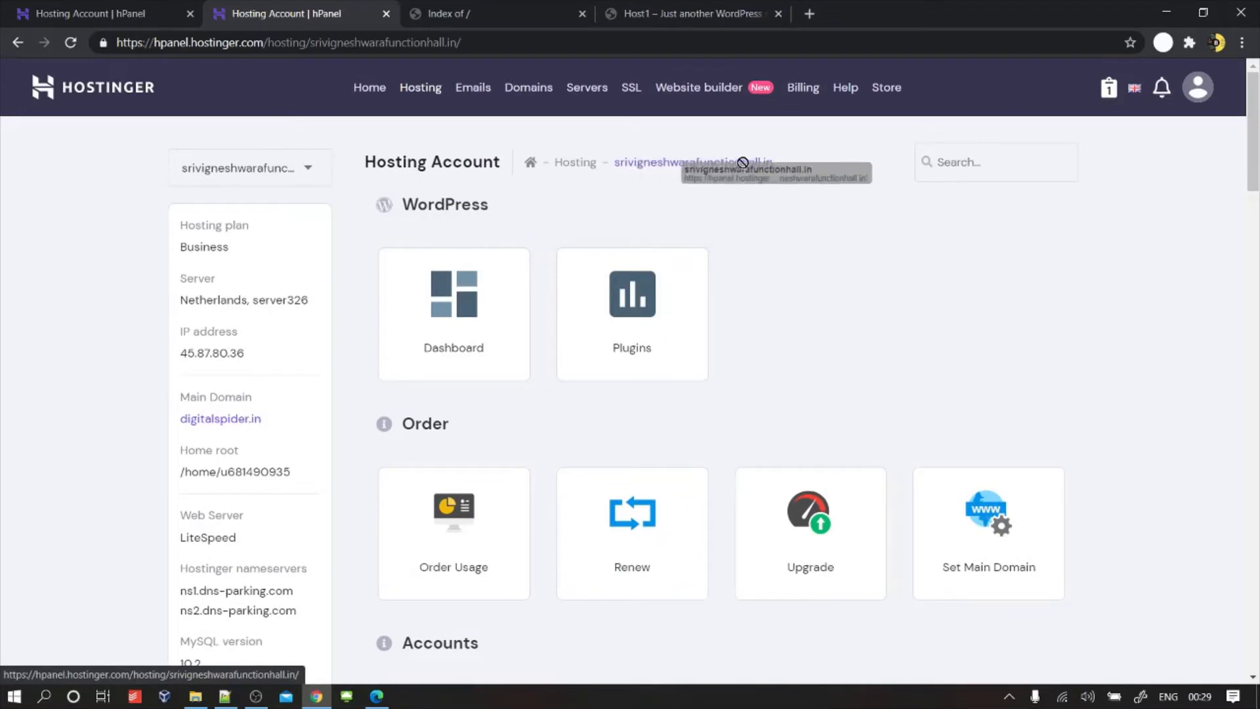
{"action": "scroll", "coordinate": [751, 443], "scroll_direction": "down", "scroll_amount": 4}
{"action": "scroll", "coordinate": [751, 446], "scroll_direction": "down", "scroll_amount": 4}
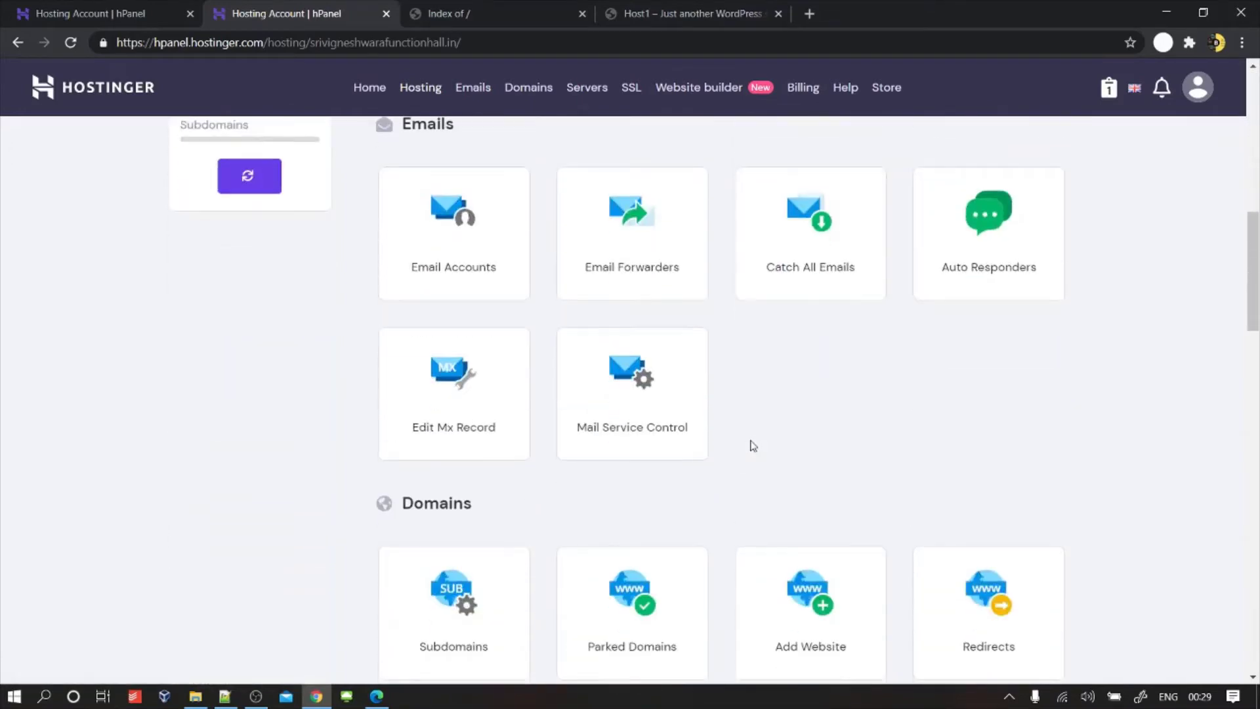
{"action": "scroll", "coordinate": [751, 446], "scroll_direction": "down", "scroll_amount": 2}
{"action": "scroll", "coordinate": [752, 447], "scroll_direction": "down", "scroll_amount": 2}
{"action": "scroll", "coordinate": [751, 447], "scroll_direction": "down", "scroll_amount": 3}
{"action": "scroll", "coordinate": [752, 446], "scroll_direction": "down", "scroll_amount": 3}
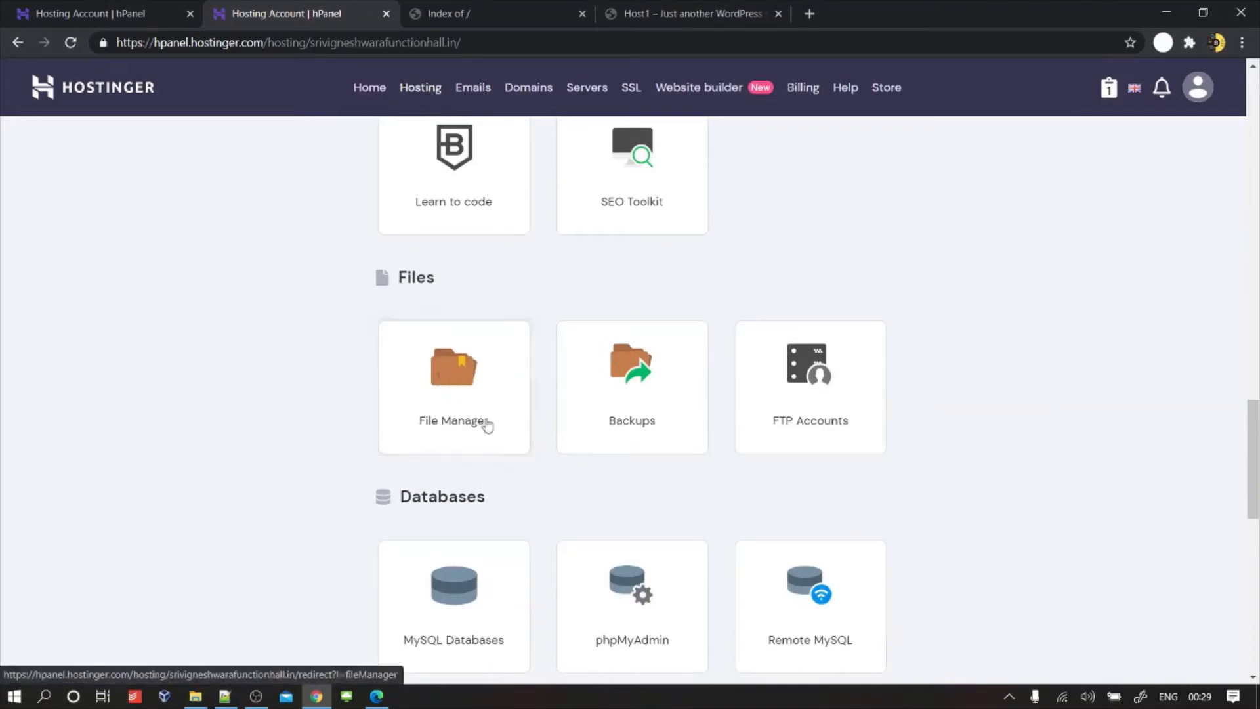
Step: Open the srivigneshwarafunctionhall.in File Manager in its new tab
{"action": "left_click", "coordinate": [438, 380]}
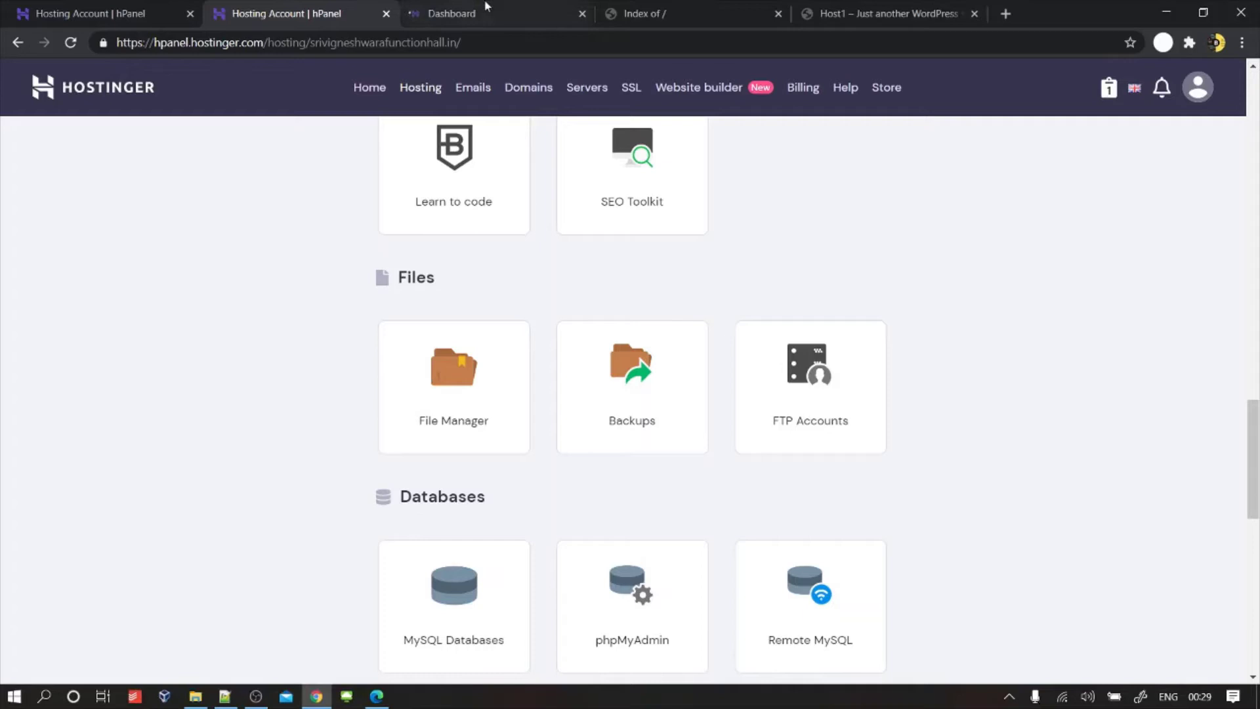
{"action": "left_click", "coordinate": [488, 12]}
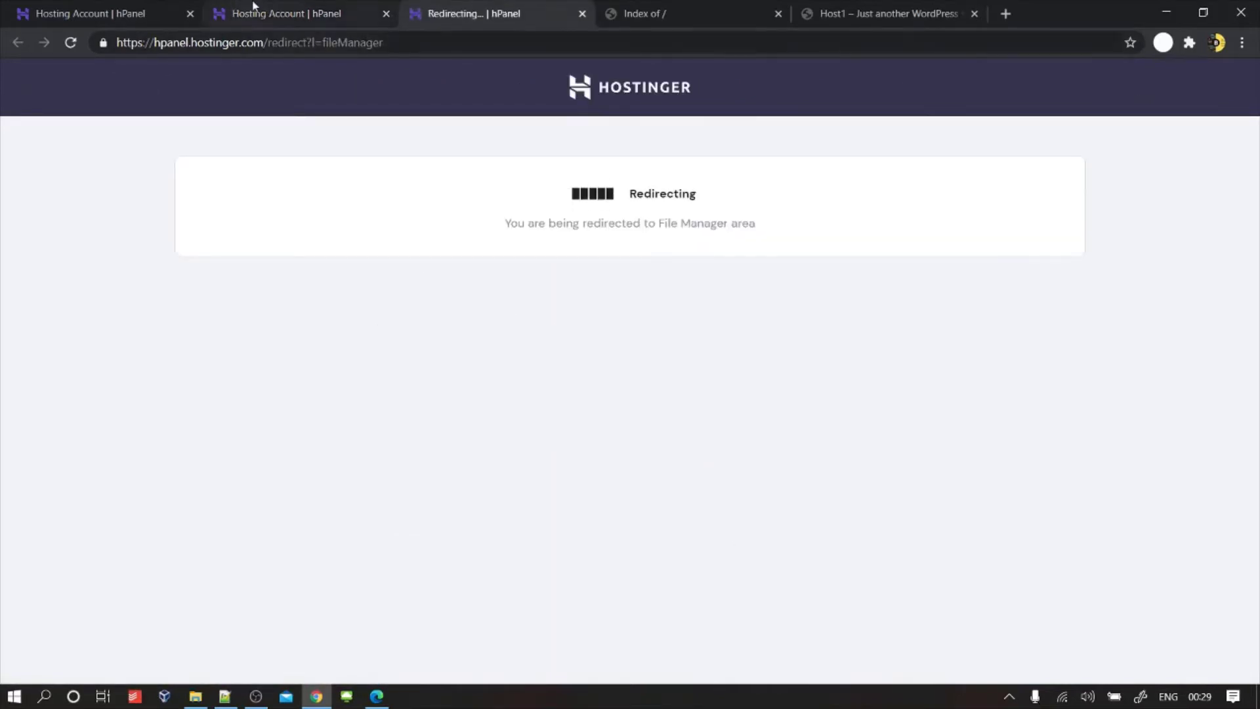
{"action": "left_click", "coordinate": [261, 8]}
{"action": "left_click", "coordinate": [483, 9]}
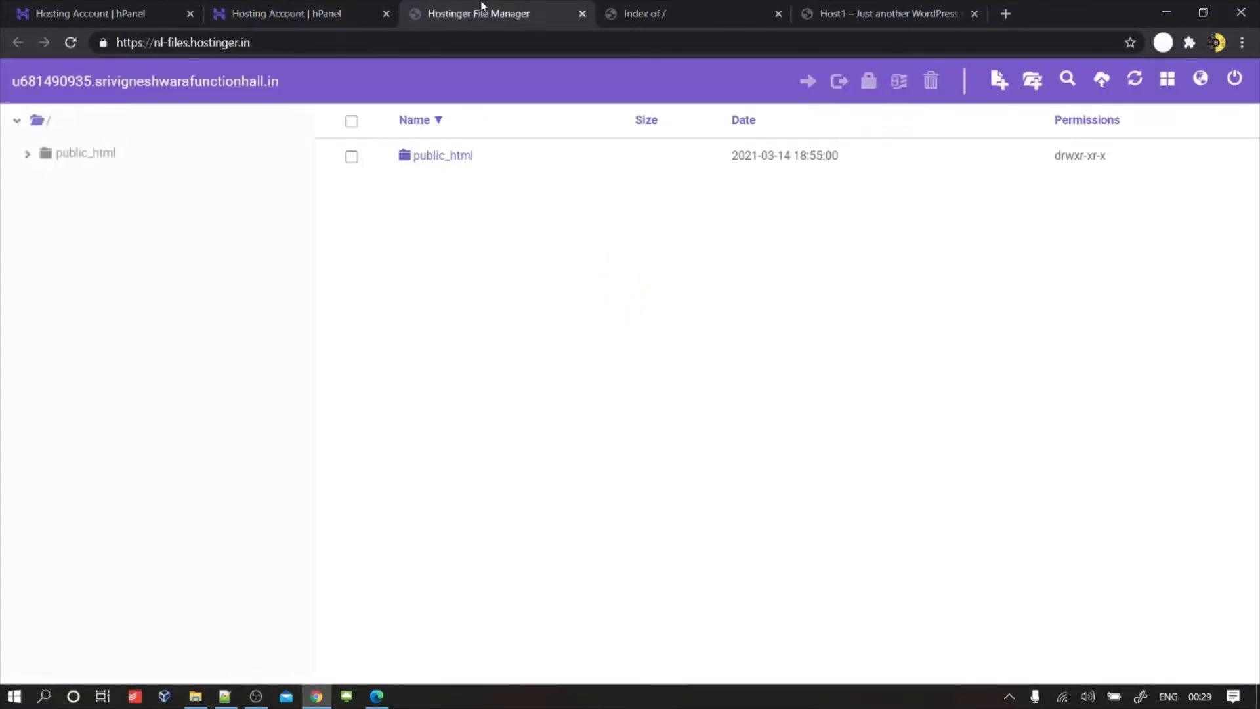
Step: Extract migration.zip in public_html into the migration folder, then return to hPanel
{"action": "double_click", "coordinate": [433, 162]}
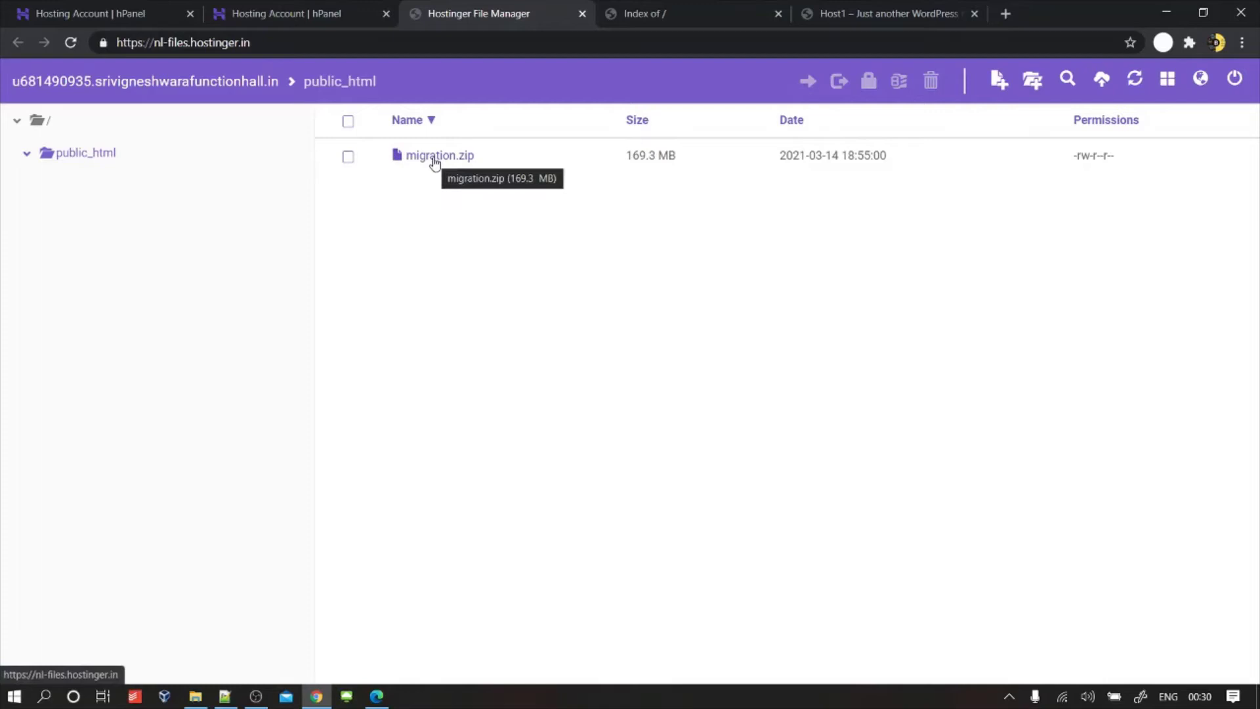
{"action": "left_click", "coordinate": [435, 162]}
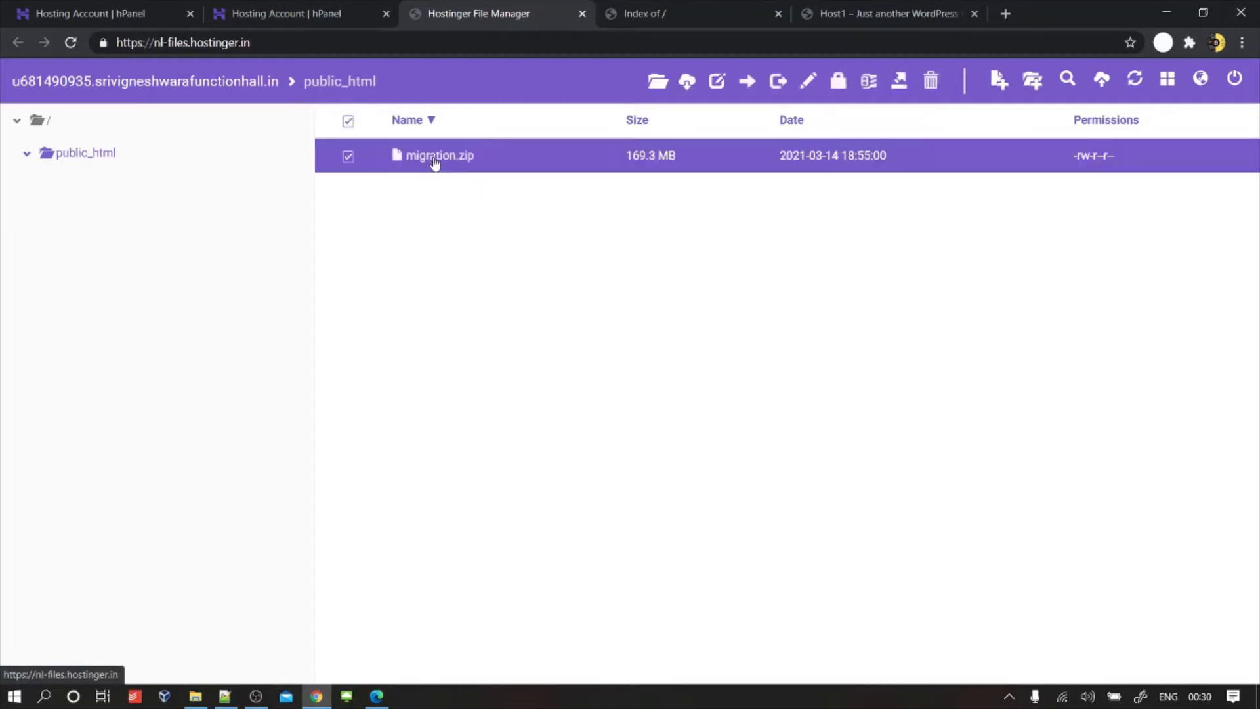
{"action": "left_click", "coordinate": [898, 84]}
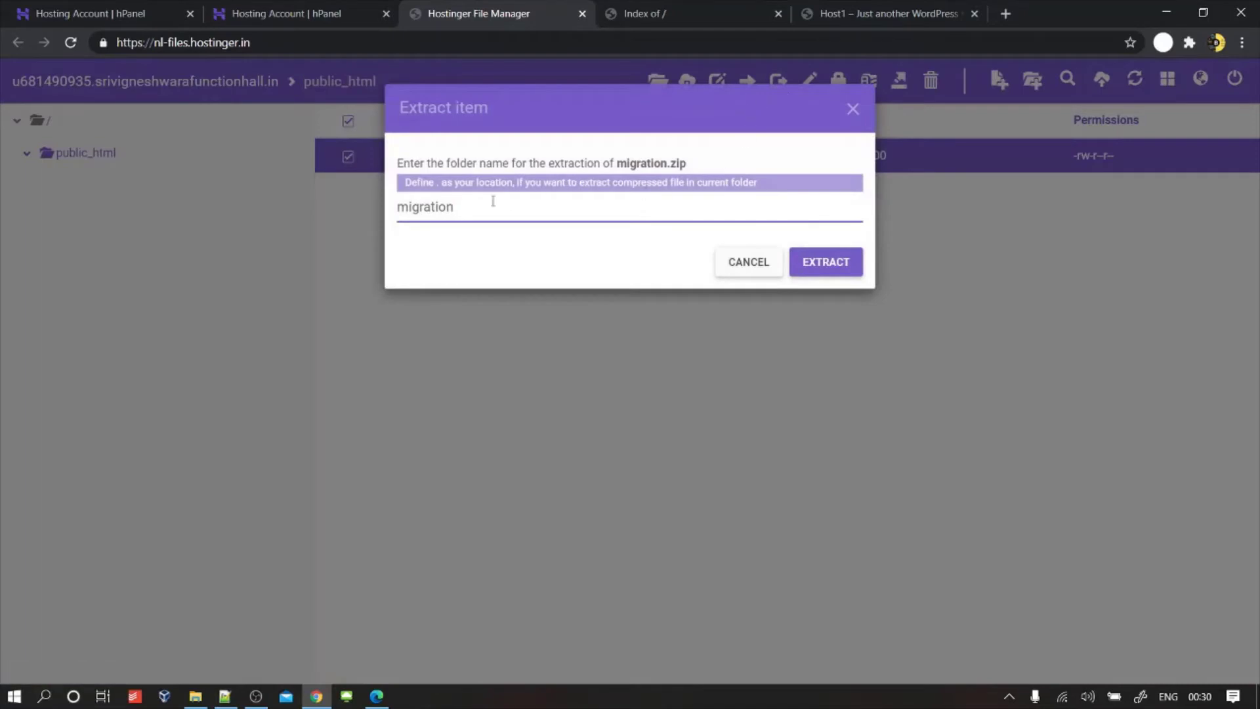
{"action": "left_click", "coordinate": [847, 266]}
{"action": "left_click", "coordinate": [821, 270]}
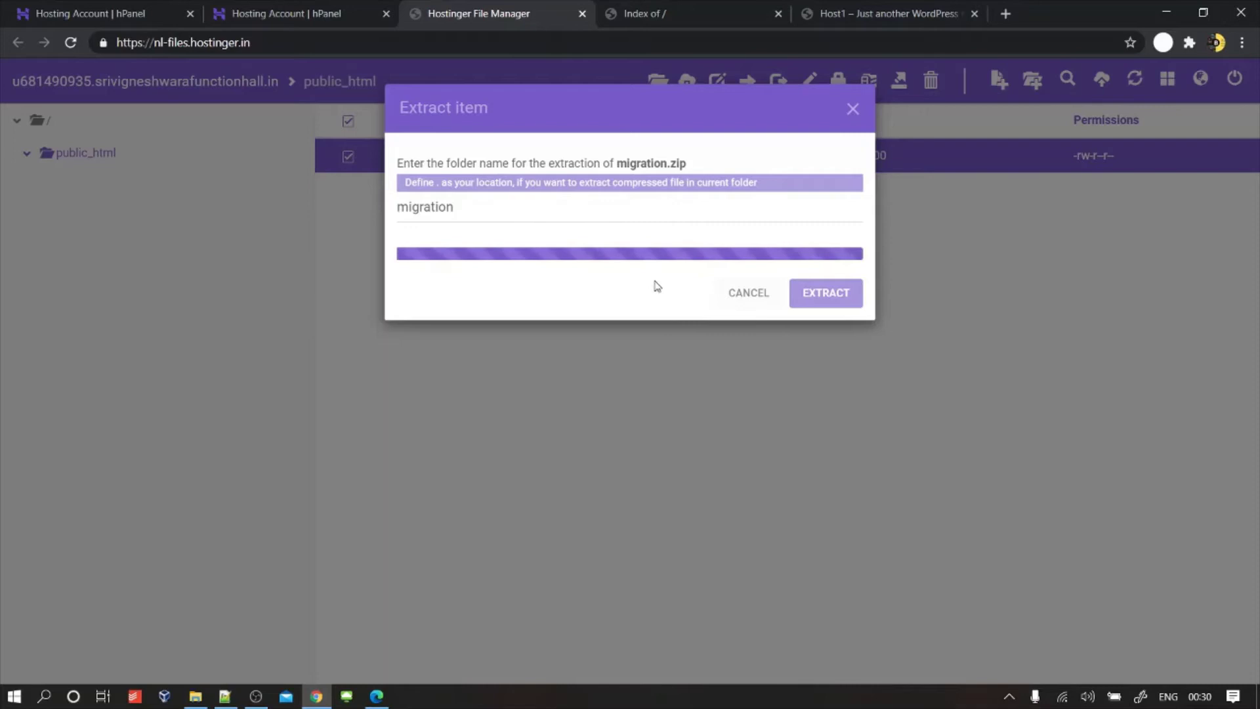
{"action": "left_click", "coordinate": [300, 12]}
{"action": "scroll", "coordinate": [594, 443], "scroll_direction": "down", "scroll_amount": 3}
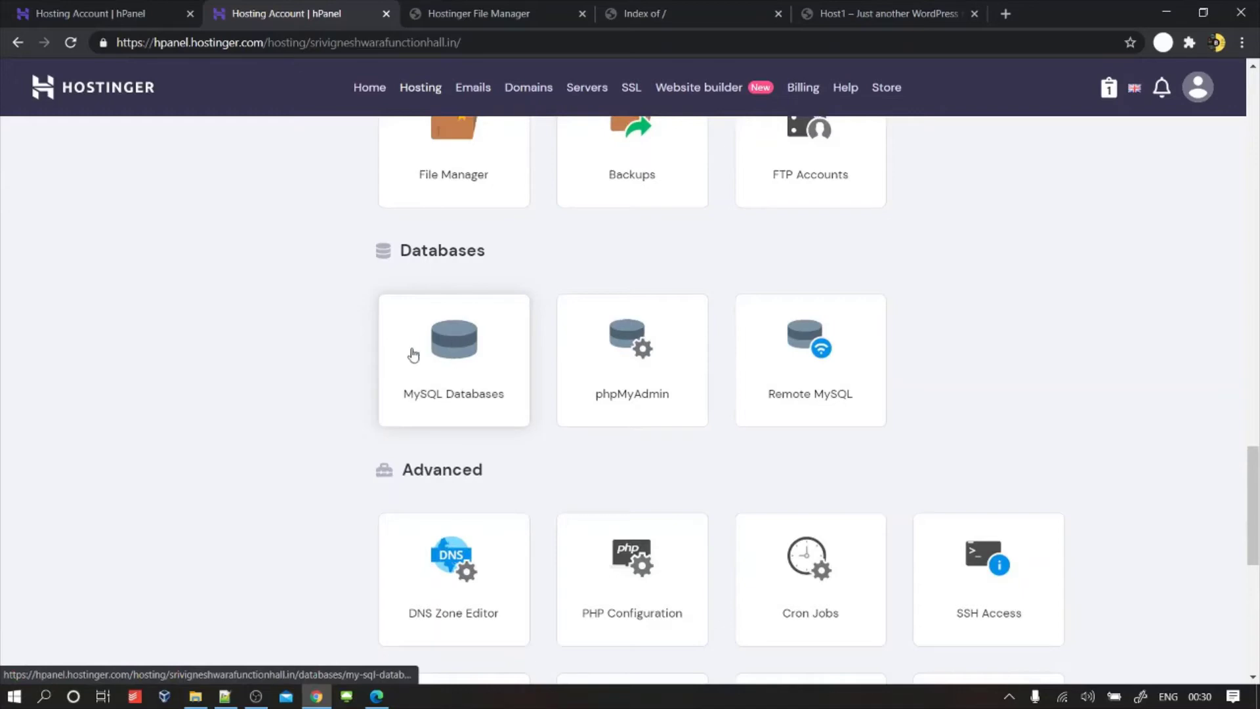
Step: Enter srivigneshwara as the new MySQL database name and username
{"action": "left_click", "coordinate": [416, 405]}
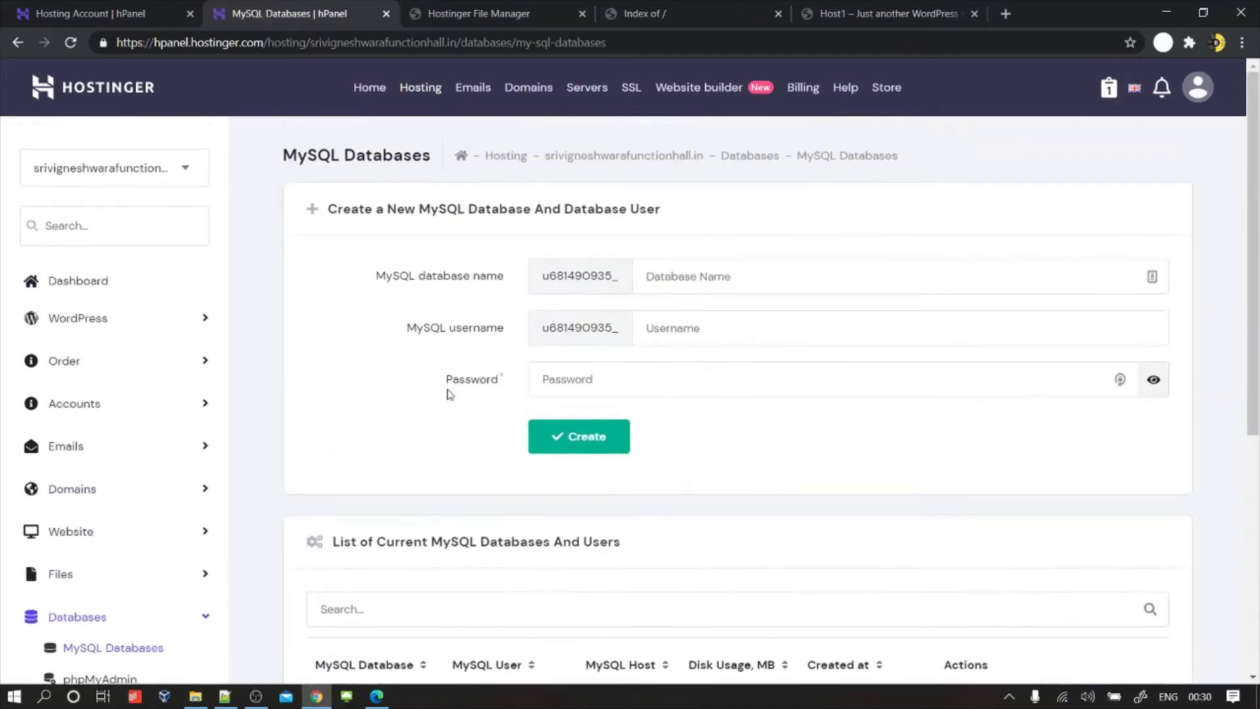
{"action": "left_click", "coordinate": [628, 17]}
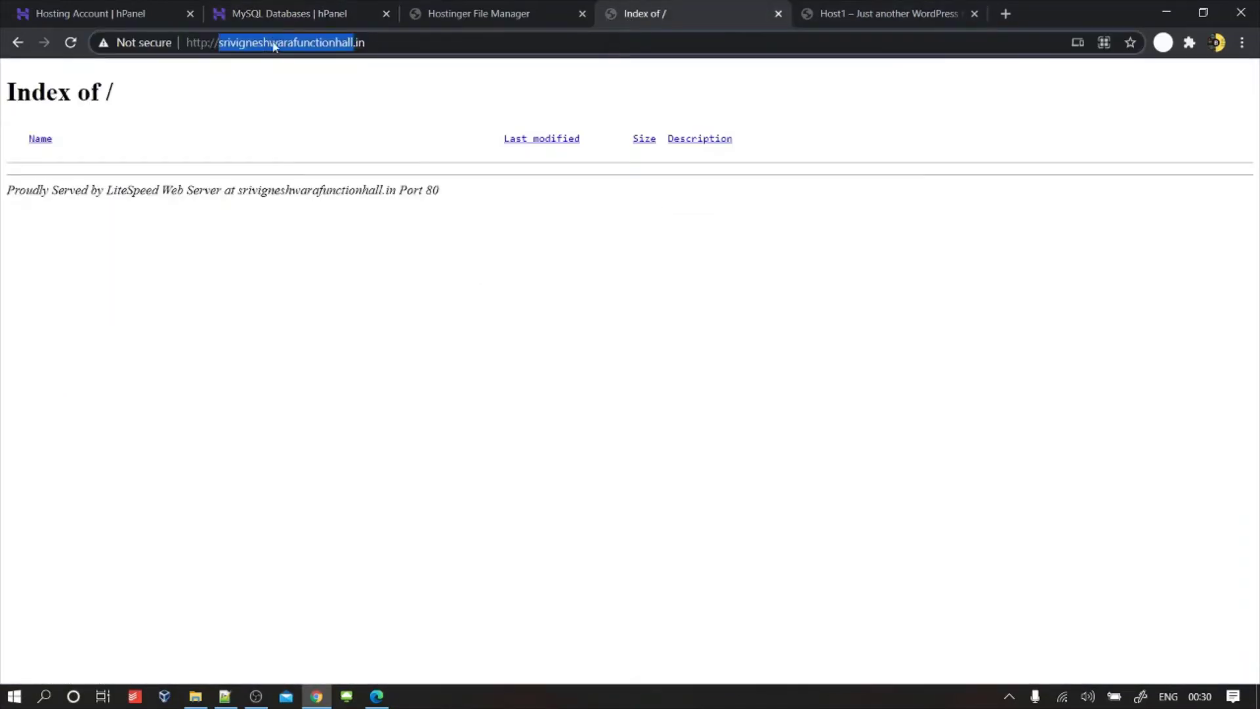
{"action": "left_click", "coordinate": [294, 10]}
{"action": "left_click", "coordinate": [701, 275]}
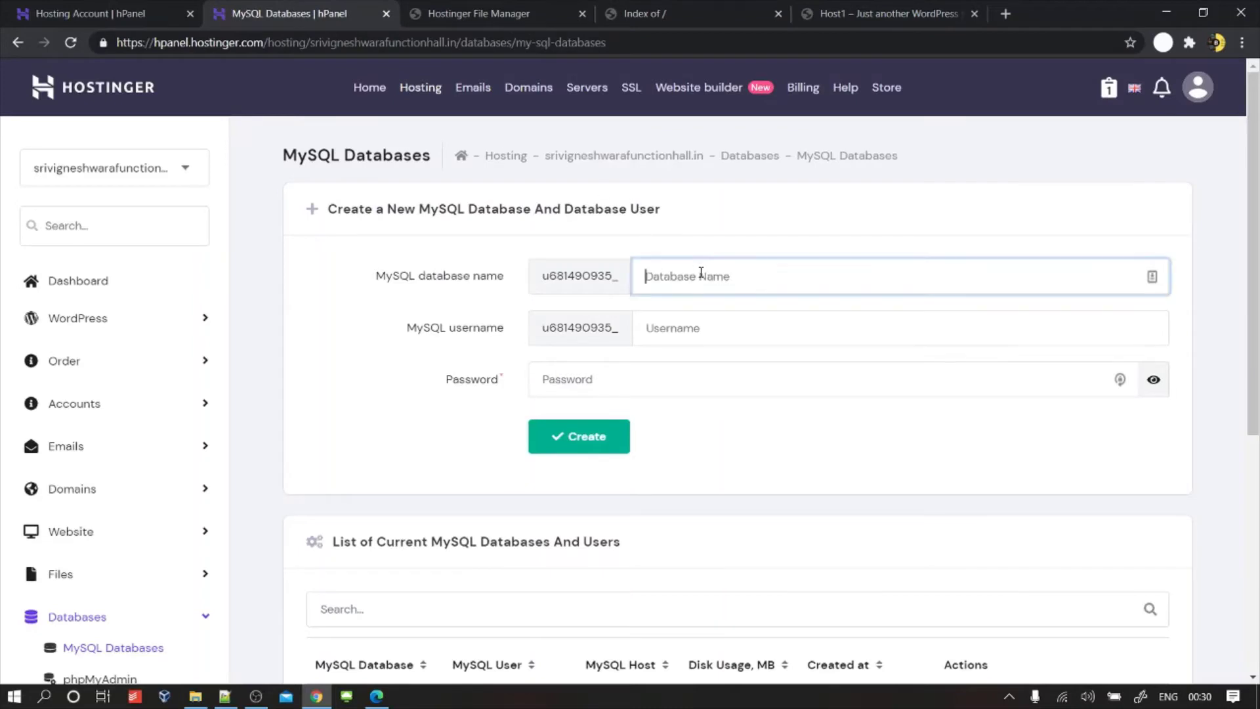
{"action": "type", "text": "srivigneshwara"}
{"action": "left_click", "coordinate": [642, 330]}
{"action": "type", "text": "srivigneshwara"}
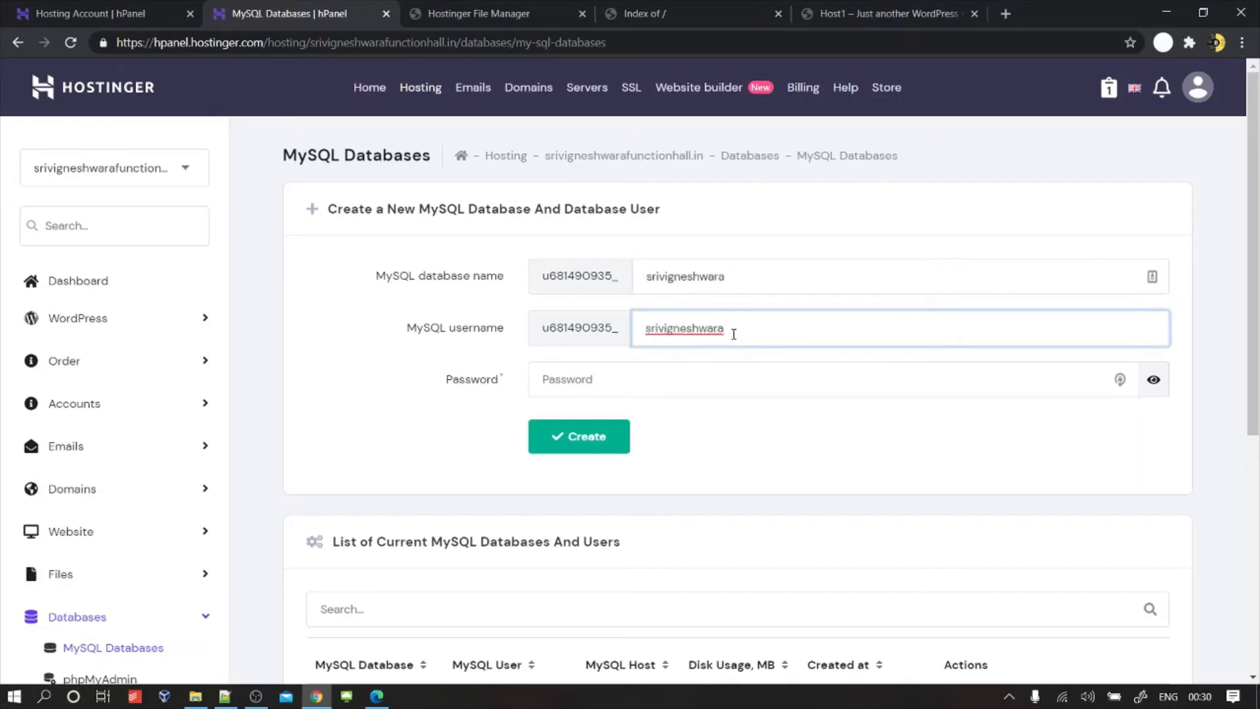
{"action": "double_click", "coordinate": [679, 277]}
{"action": "double_click", "coordinate": [680, 328]}
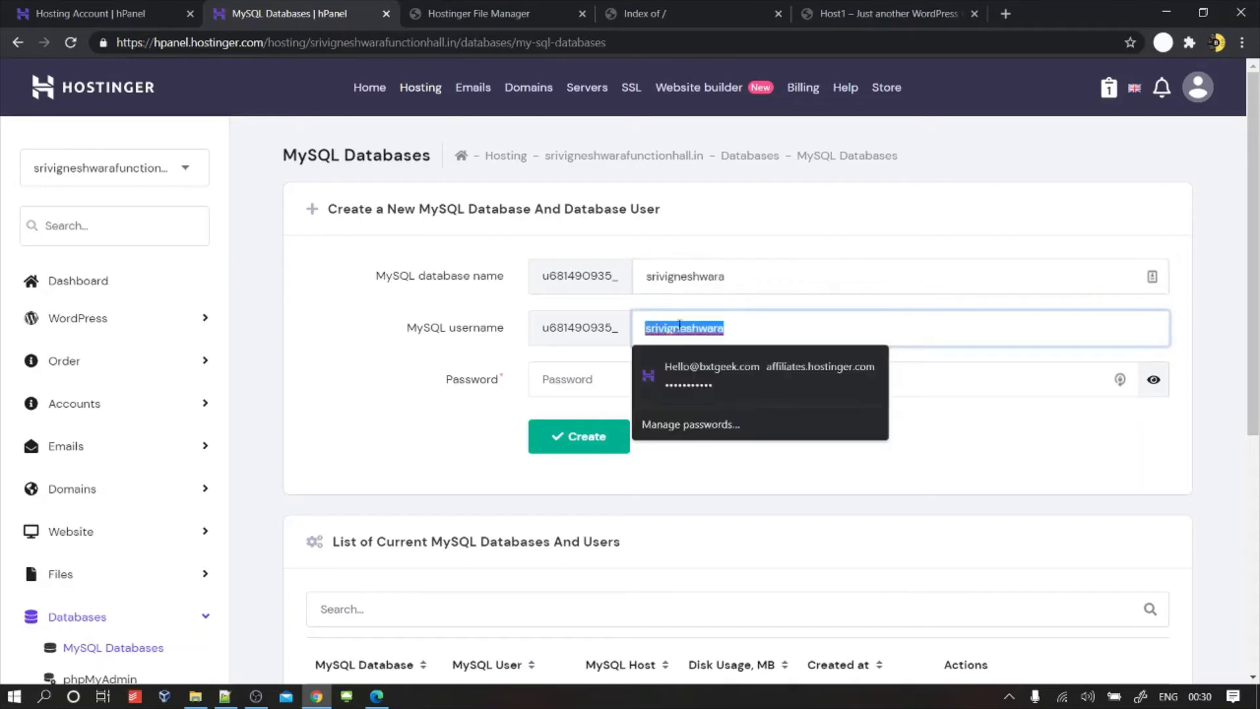
{"action": "left_click", "coordinate": [684, 270]}
{"action": "double_click", "coordinate": [685, 270]}
{"action": "left_click", "coordinate": [720, 215]}
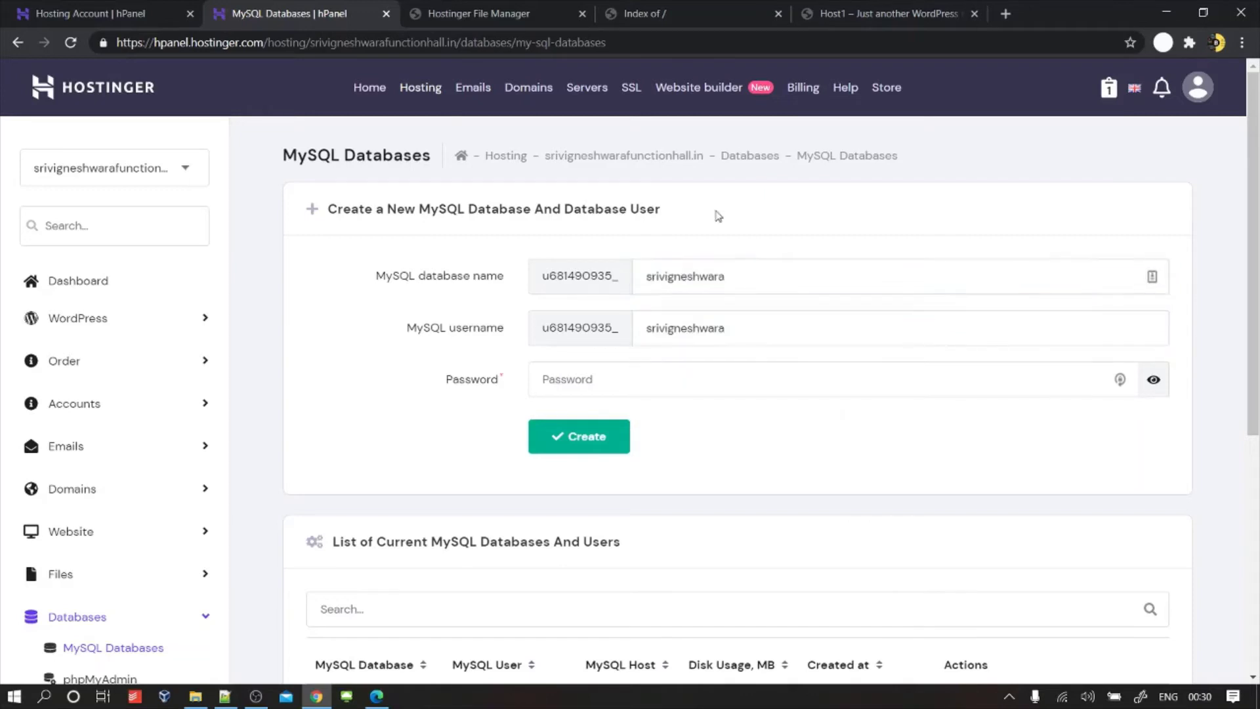
Step: Generate and save a copy of the user's password, then create the srivigneshwara database
{"action": "left_click", "coordinate": [568, 384]}
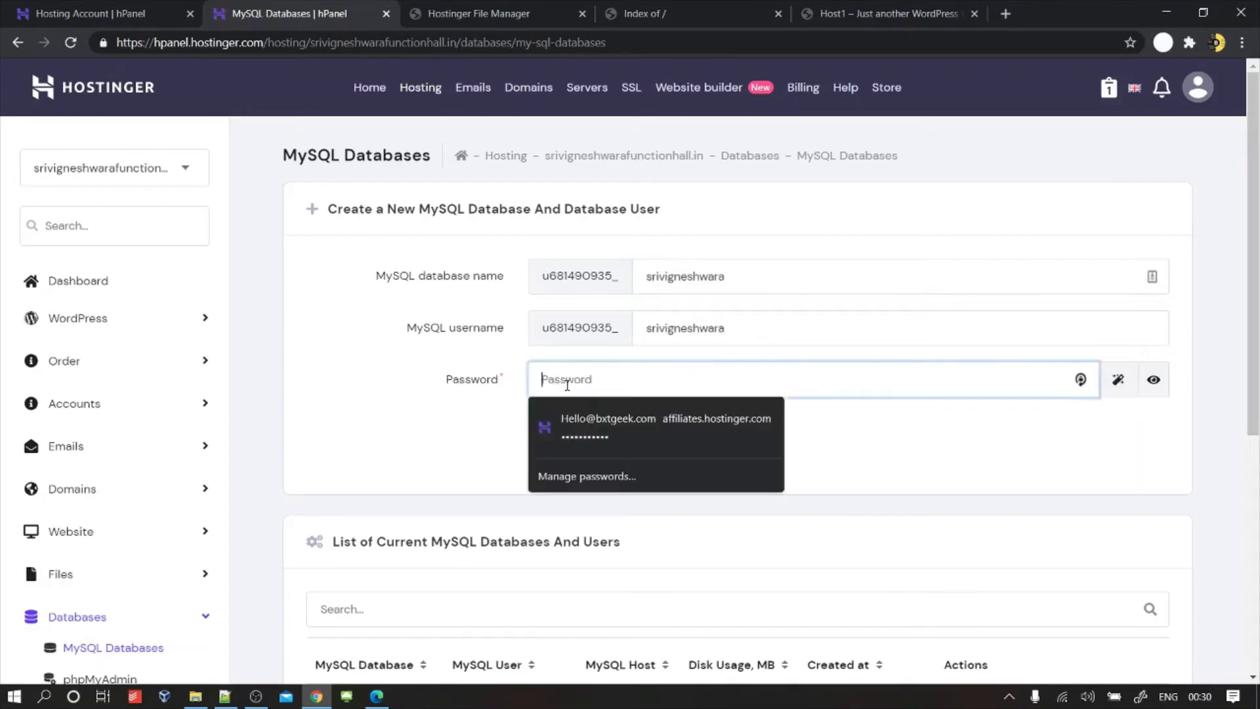
{"action": "left_click", "coordinate": [1118, 382]}
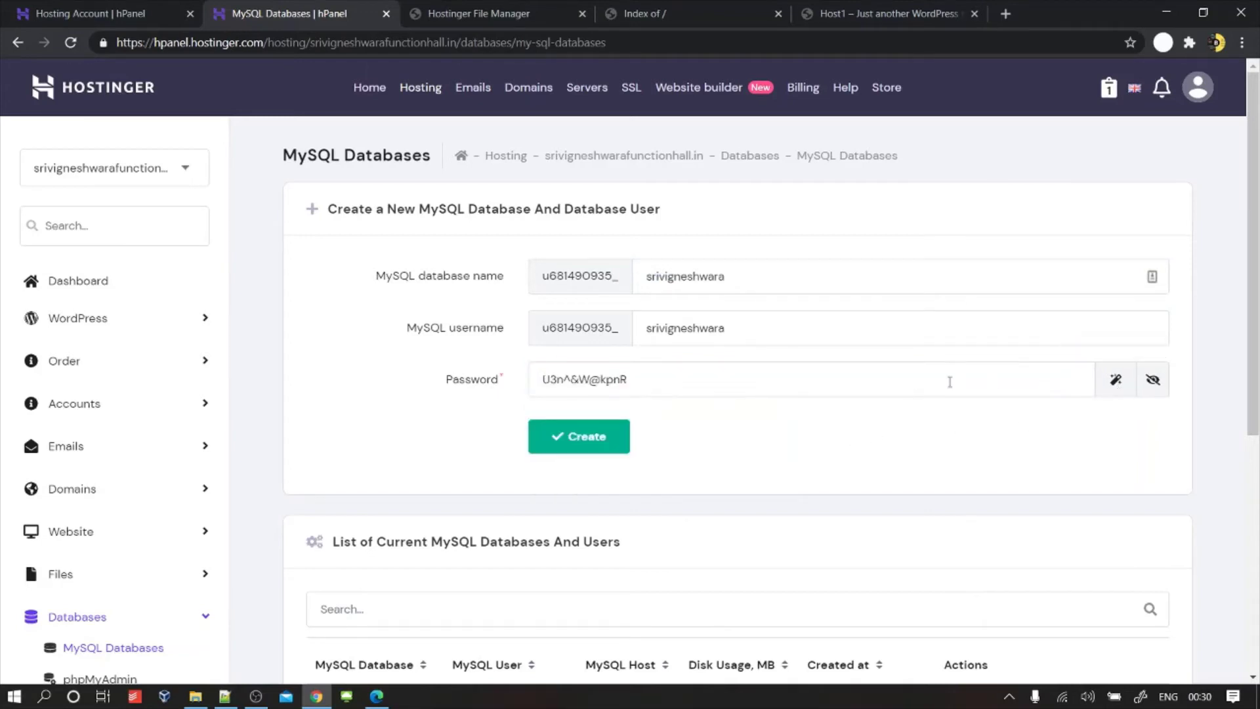
{"action": "triple_click", "coordinate": [641, 380]}
{"action": "key", "text": "ctrl+c"}
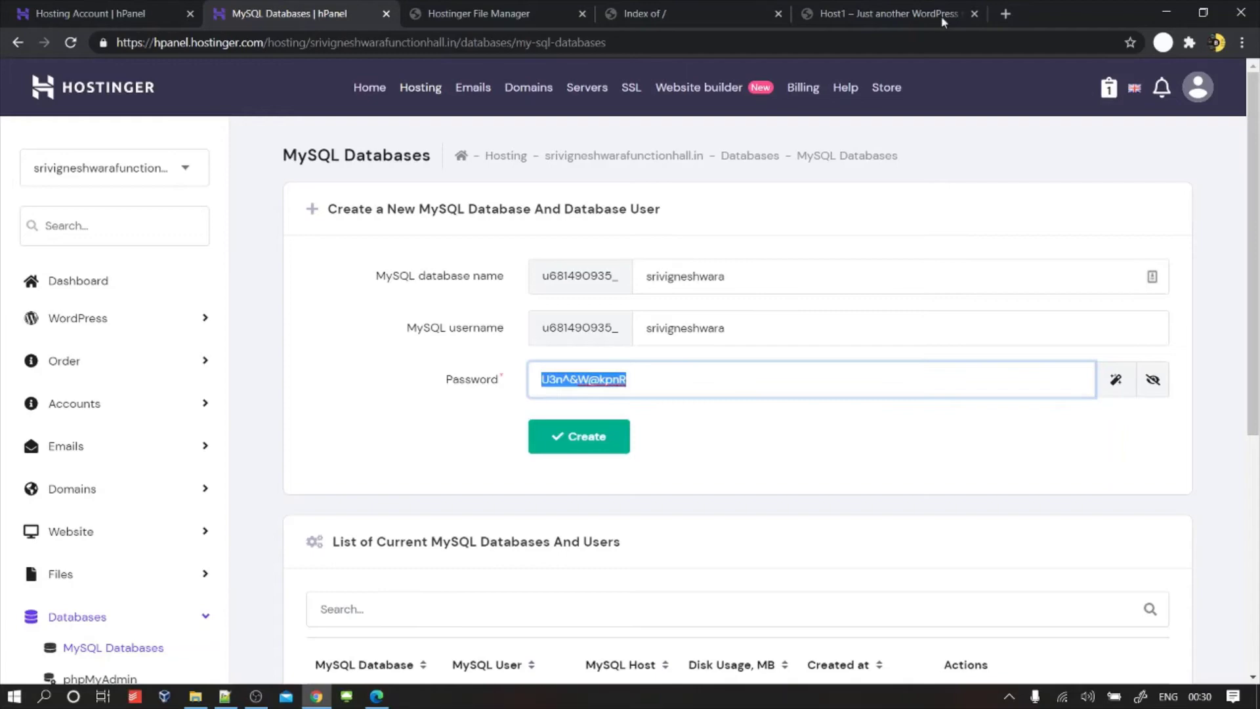
{"action": "left_click", "coordinate": [934, 22]}
{"action": "left_click", "coordinate": [891, 44]}
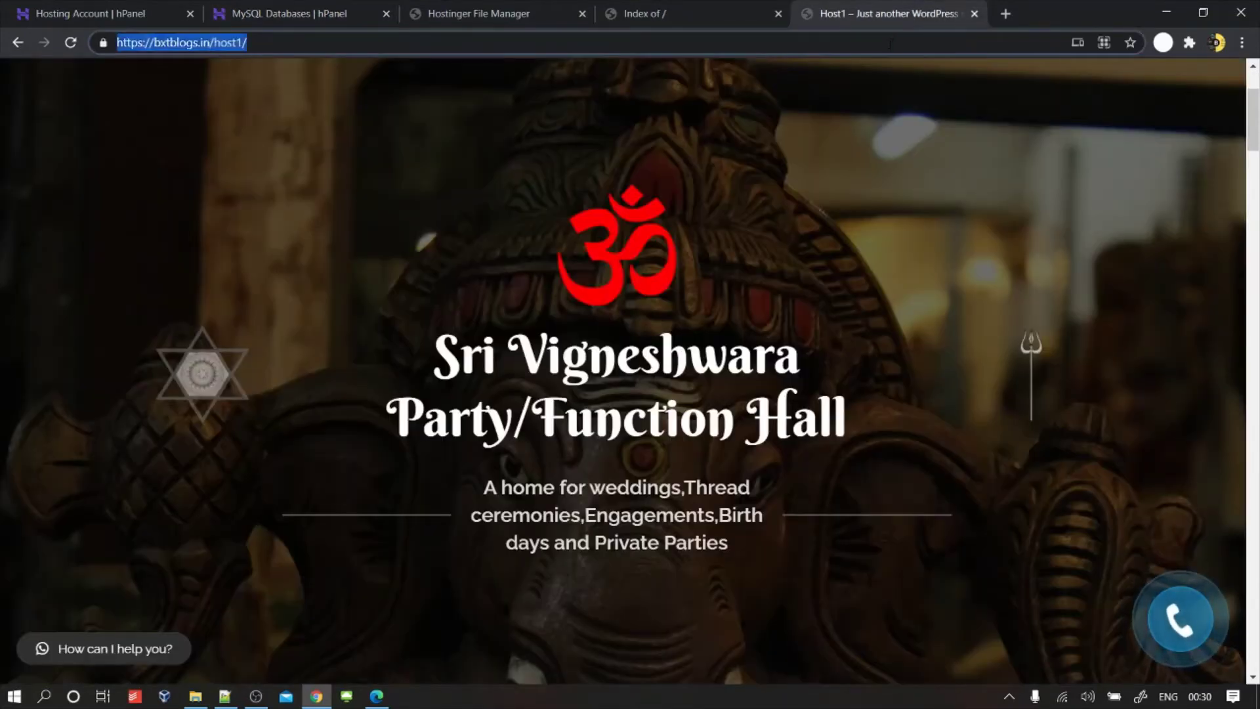
{"action": "key", "text": "ctrl+v"}
{"action": "left_click", "coordinate": [473, 14]}
{"action": "left_click", "coordinate": [296, 14]}
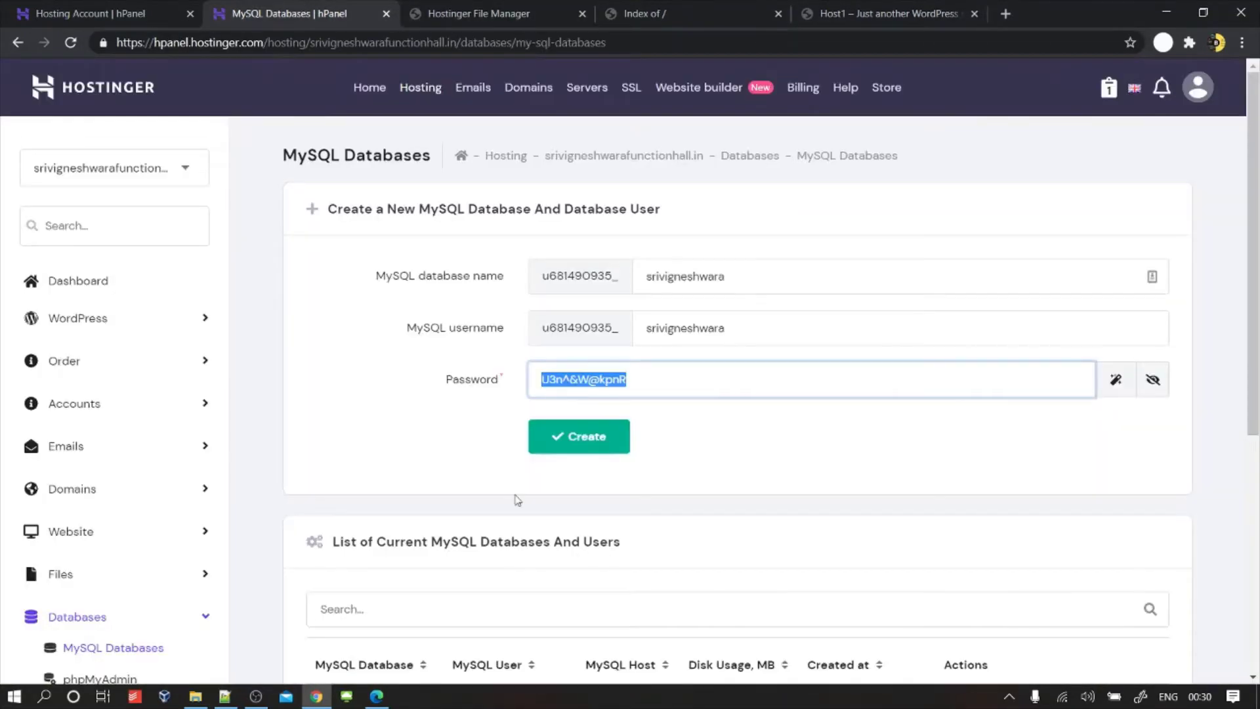
{"action": "left_click", "coordinate": [601, 438]}
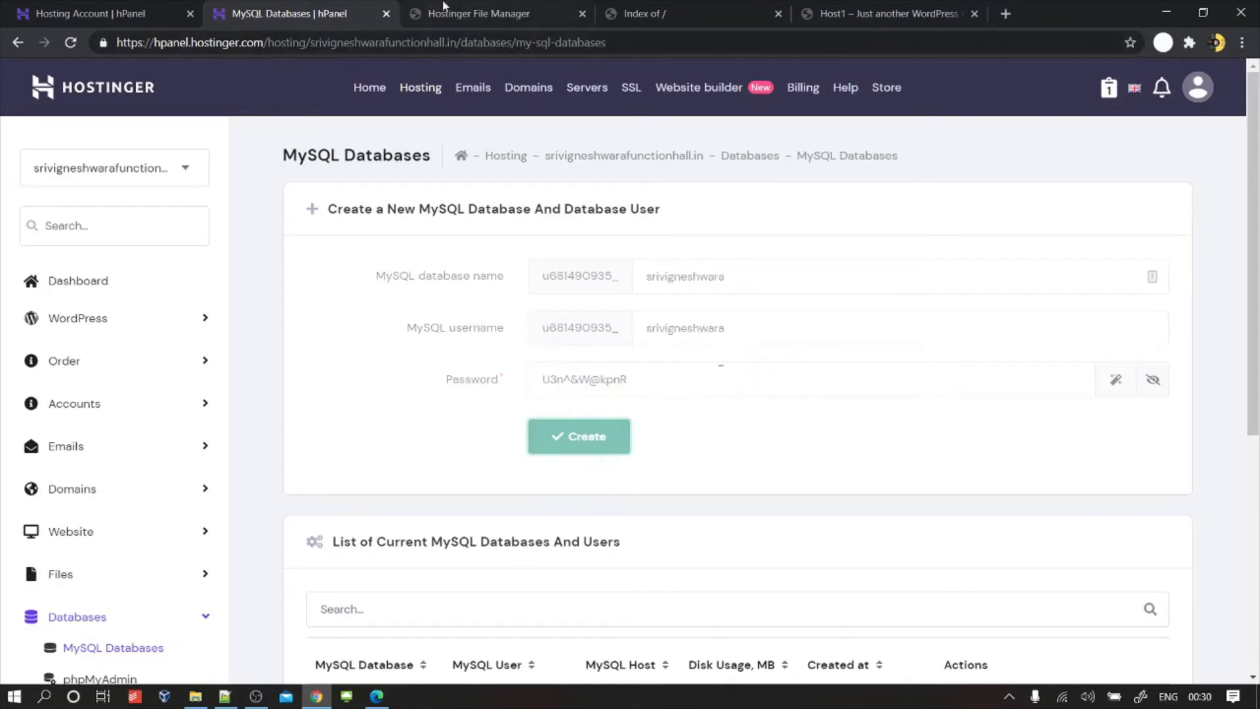
Step: Dismiss the extraction-completed notice, refresh public_html, and open the migration folder
{"action": "left_click", "coordinate": [473, 12]}
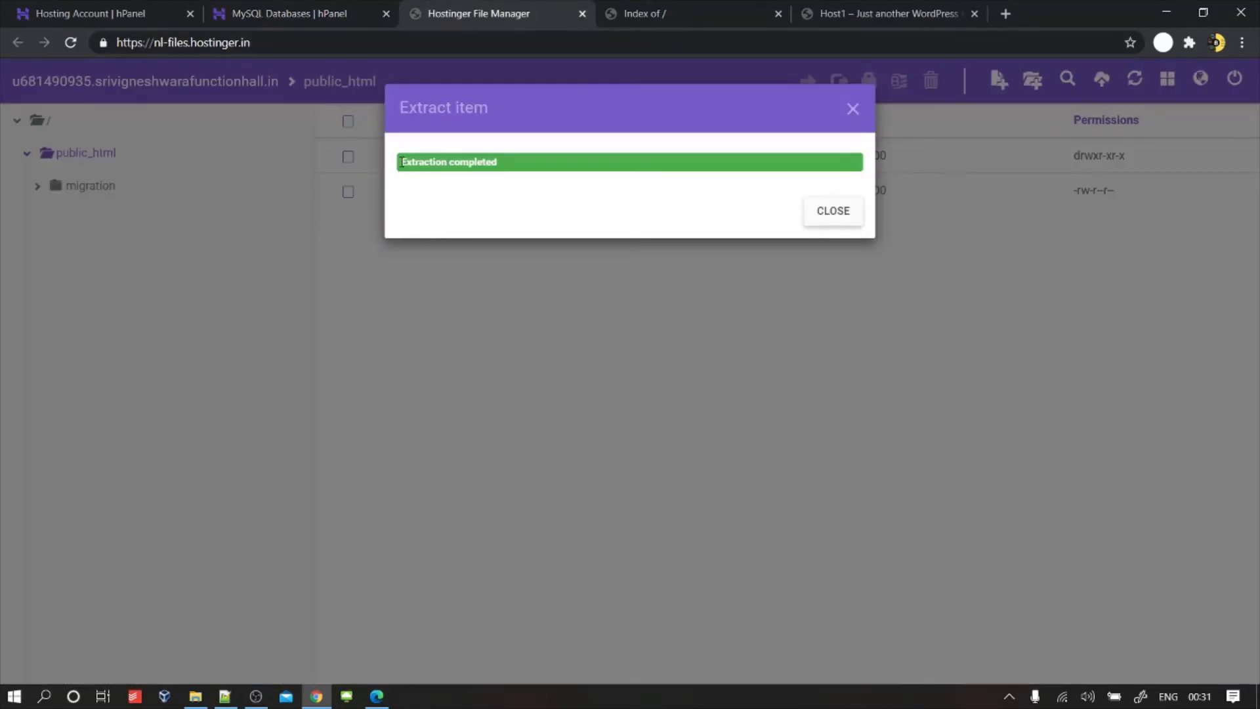
{"action": "left_click_drag", "start_coordinate": [406, 163], "coordinate": [521, 168]}
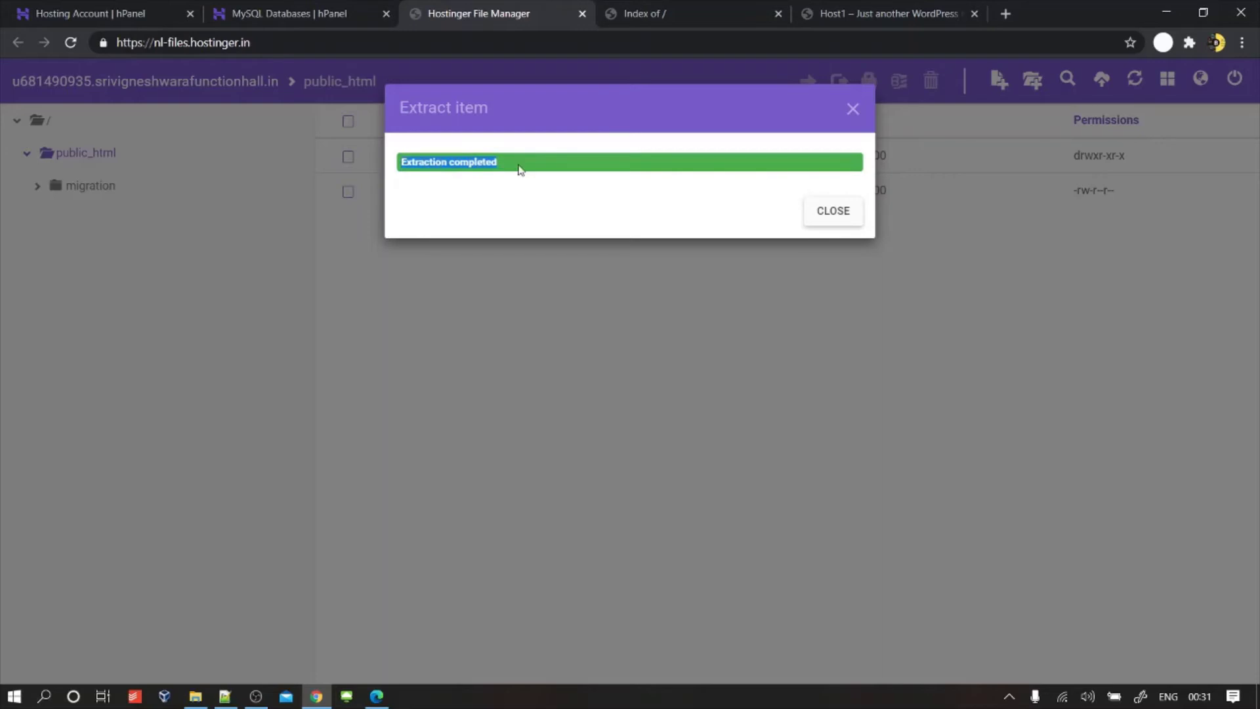
{"action": "left_click", "coordinate": [833, 211]}
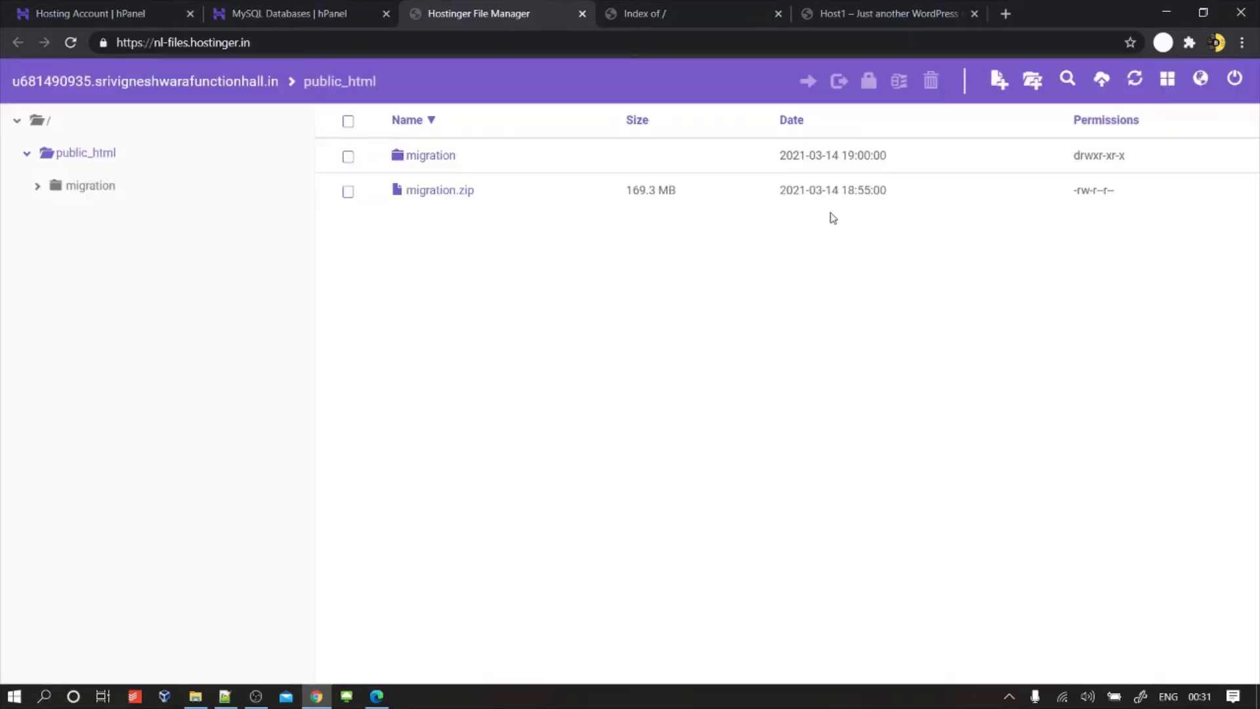
{"action": "left_click", "coordinate": [1134, 79]}
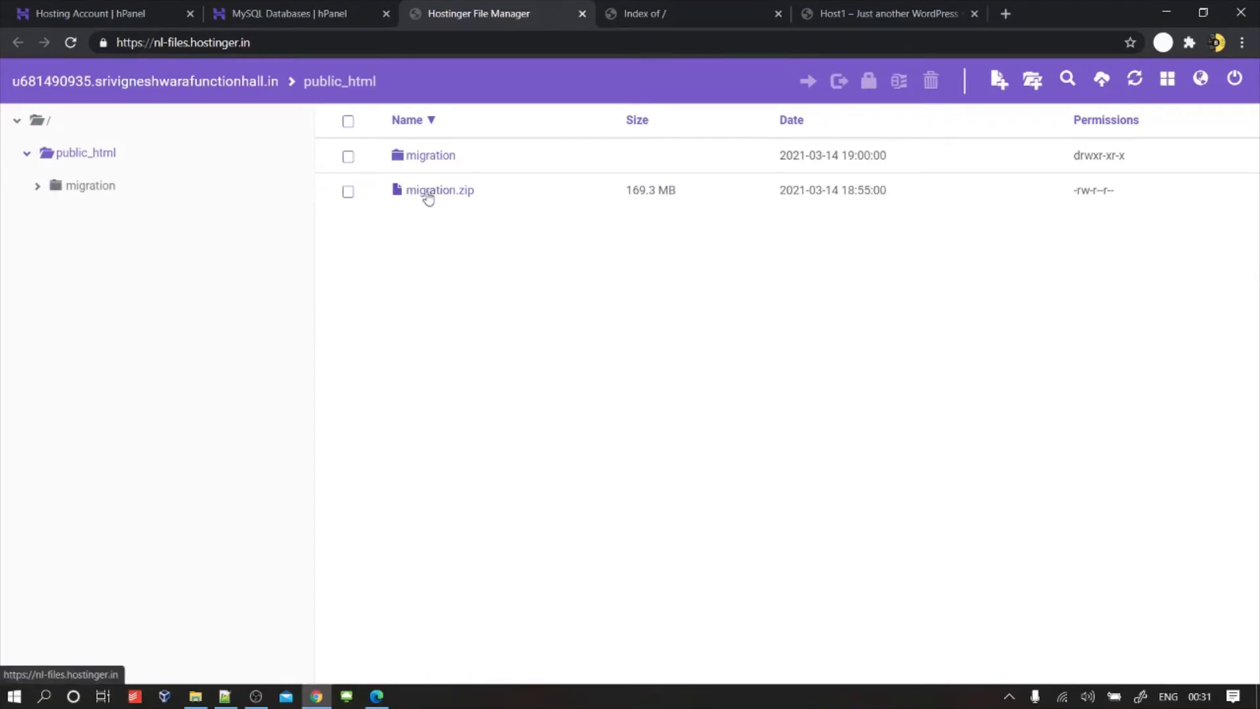
{"action": "double_click", "coordinate": [433, 156]}
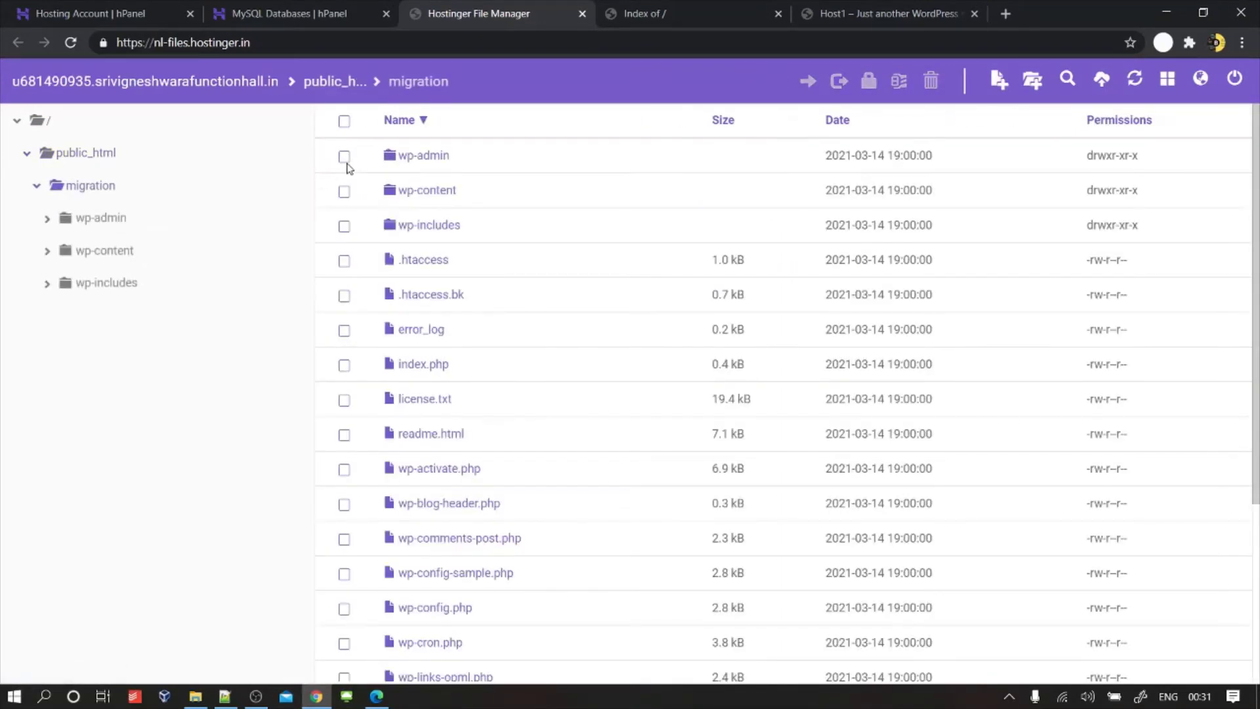
{"action": "scroll", "coordinate": [509, 300], "scroll_direction": "down", "scroll_amount": 3}
{"action": "scroll", "coordinate": [521, 360], "scroll_direction": "up", "scroll_amount": 3}
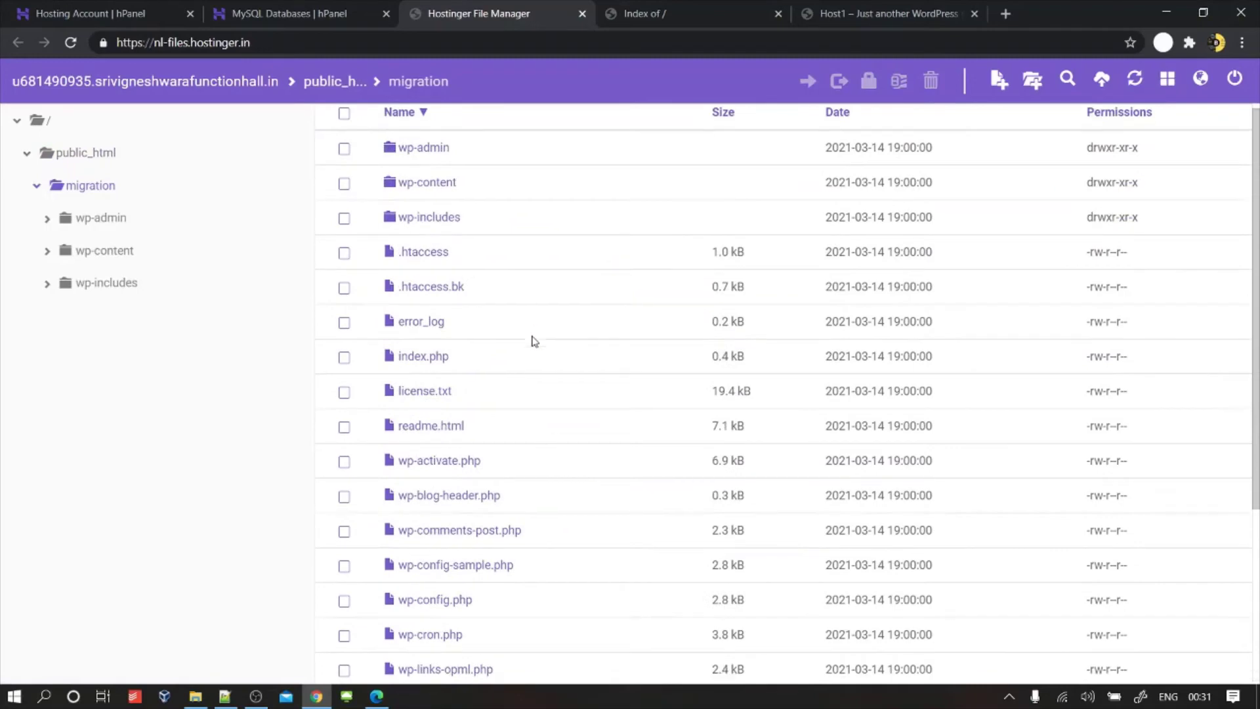
{"action": "scroll", "coordinate": [531, 344], "scroll_direction": "down", "scroll_amount": 3}
{"action": "scroll", "coordinate": [533, 338], "scroll_direction": "up", "scroll_amount": 3}
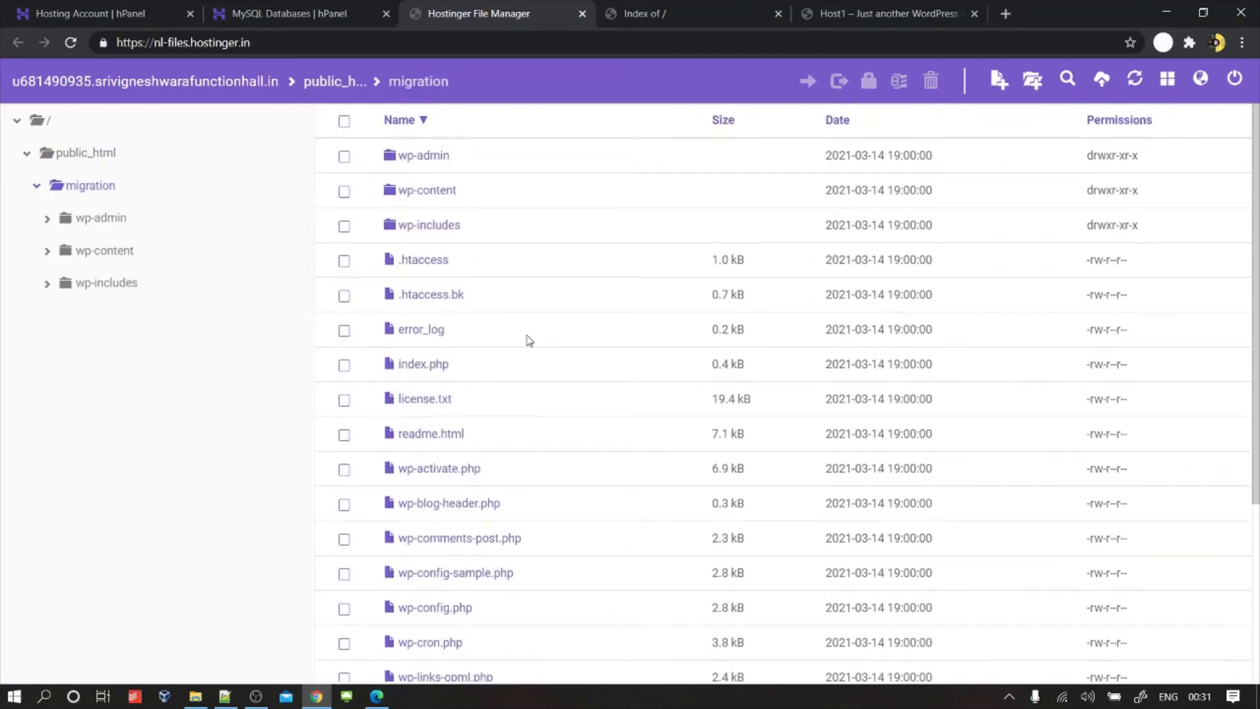
Step: Move all 23 extracted items from migration into /public_html
{"action": "left_click", "coordinate": [344, 120]}
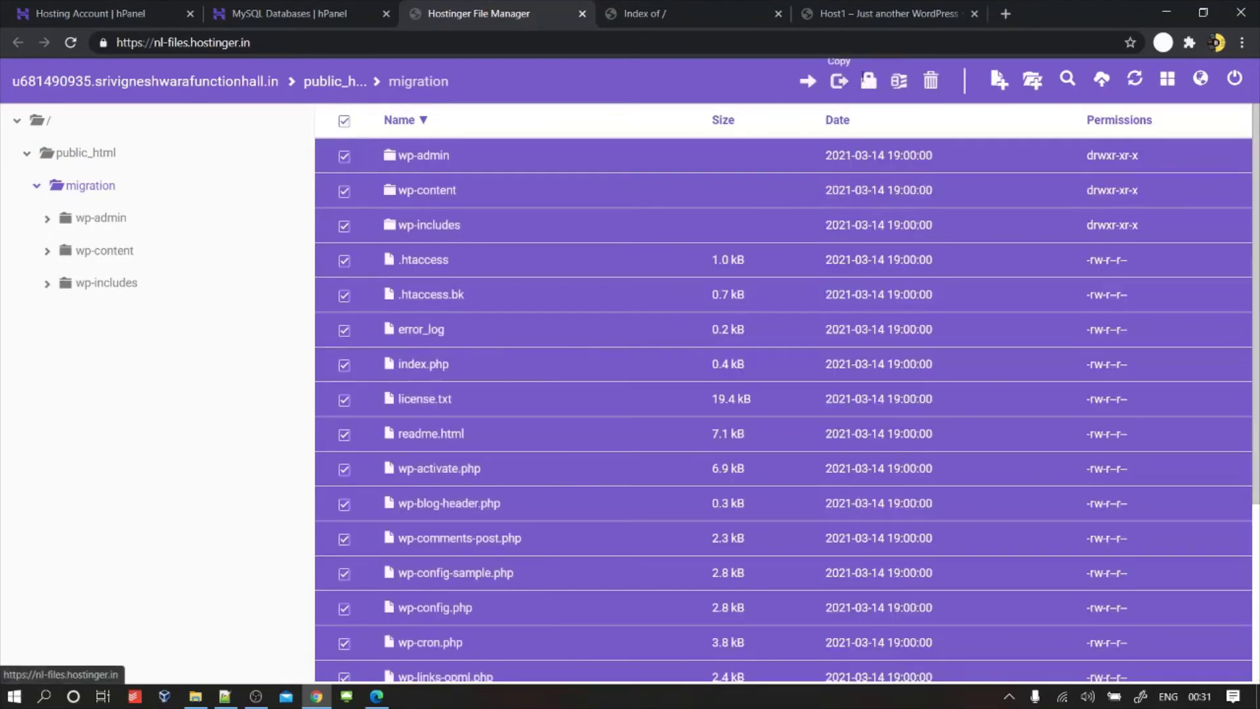
{"action": "left_click", "coordinate": [808, 81]}
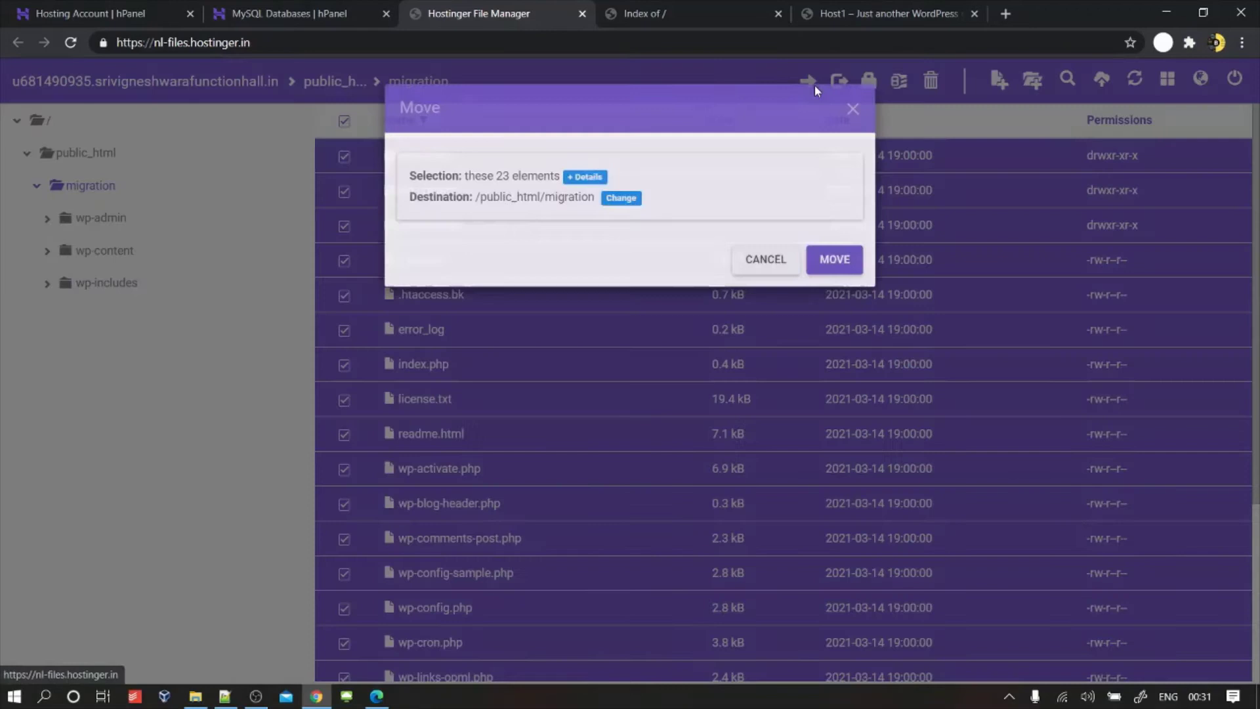
{"action": "left_click", "coordinate": [633, 199]}
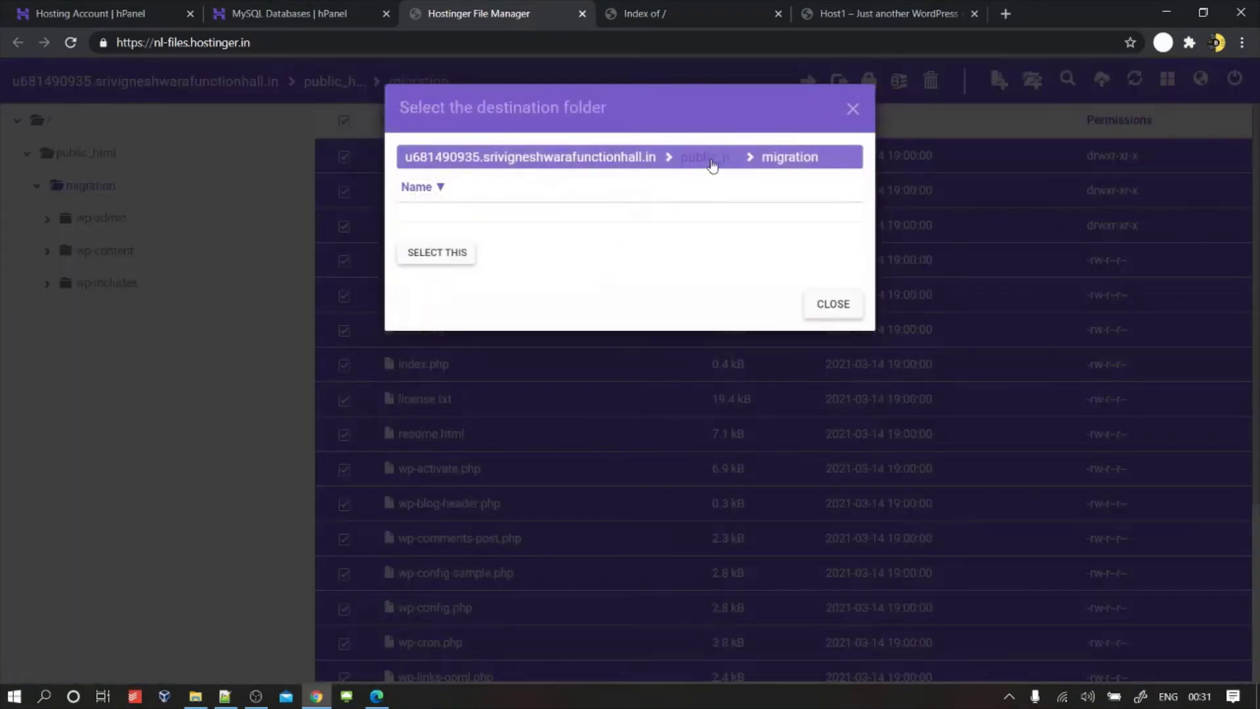
{"action": "left_click", "coordinate": [712, 160]}
{"action": "left_click", "coordinate": [438, 282]}
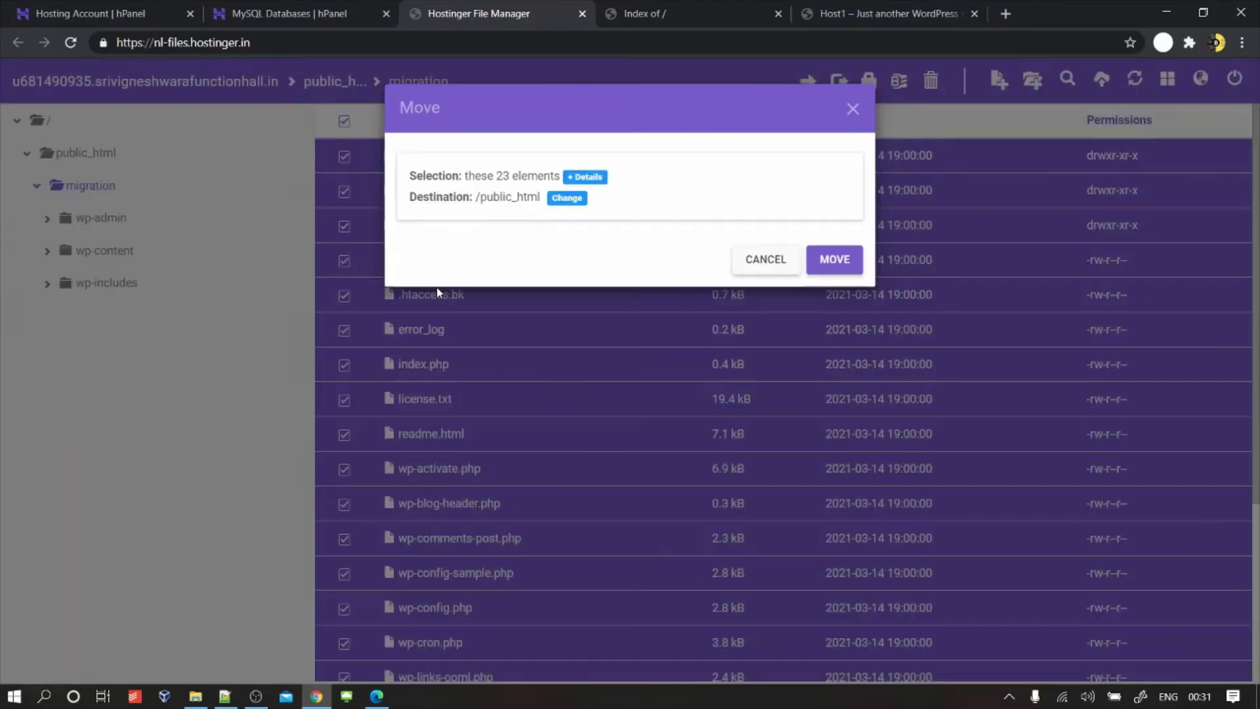
{"action": "left_click", "coordinate": [835, 259]}
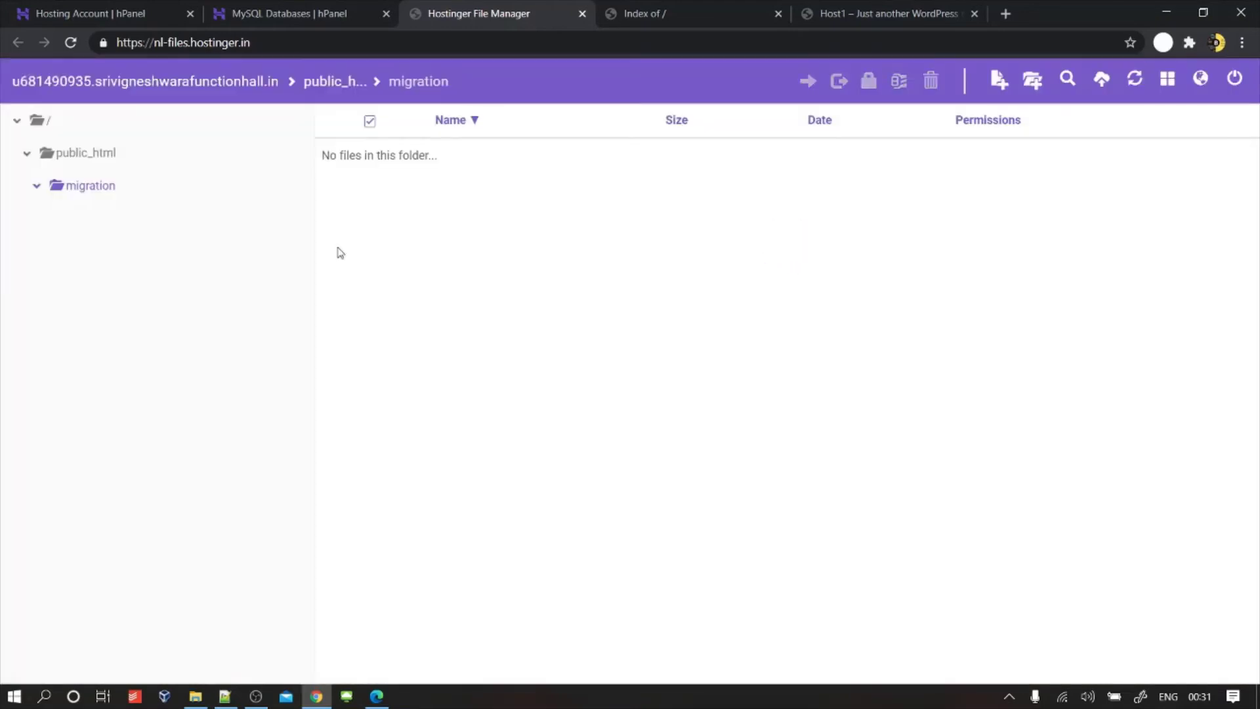
Step: Return to the MySQL Databases page to reach the new srivigneshwara database
{"action": "left_click", "coordinate": [281, 10]}
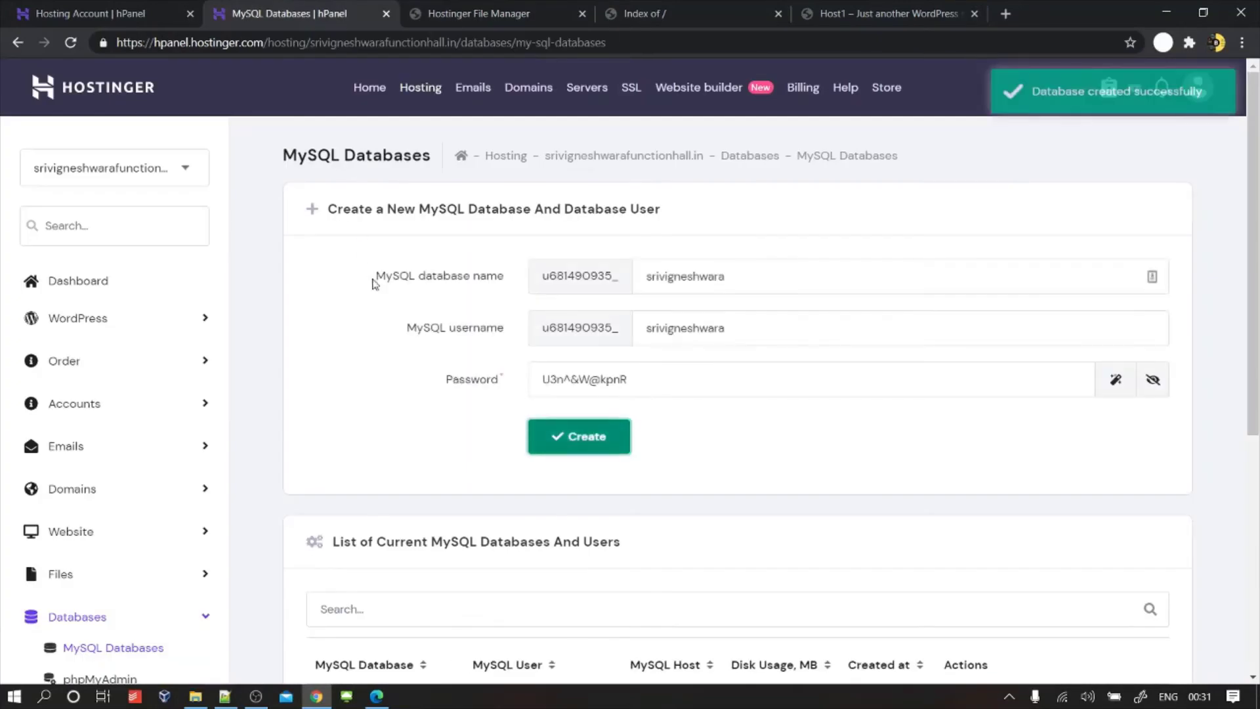
{"action": "scroll", "coordinate": [544, 381], "scroll_direction": "down", "scroll_amount": 3}
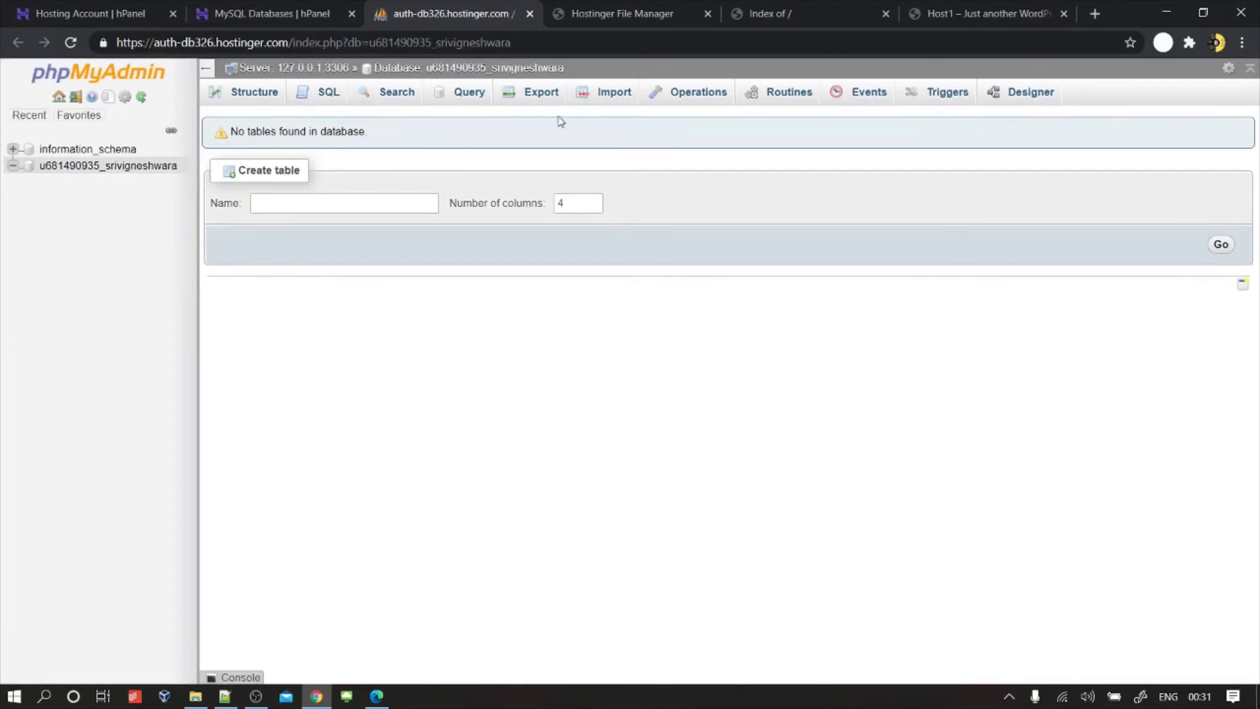
{"action": "left_click", "coordinate": [606, 95]}
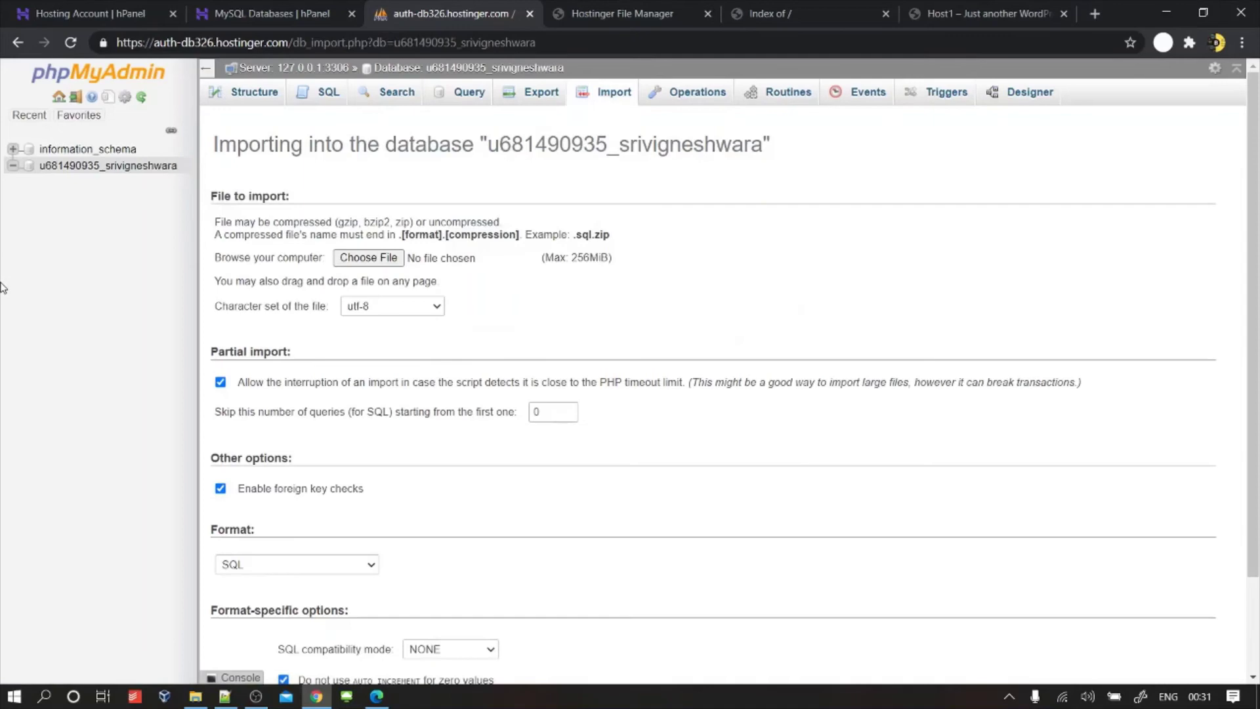
{"action": "left_click", "coordinate": [363, 258]}
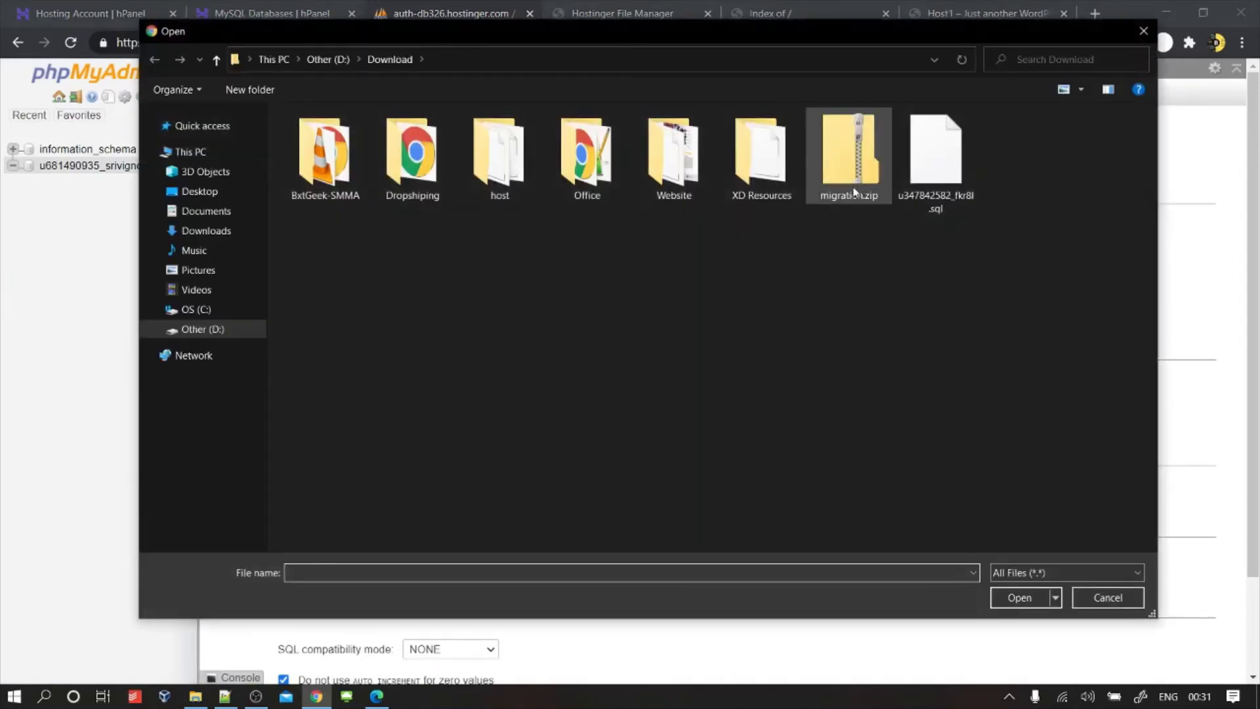
{"action": "left_click", "coordinate": [946, 182]}
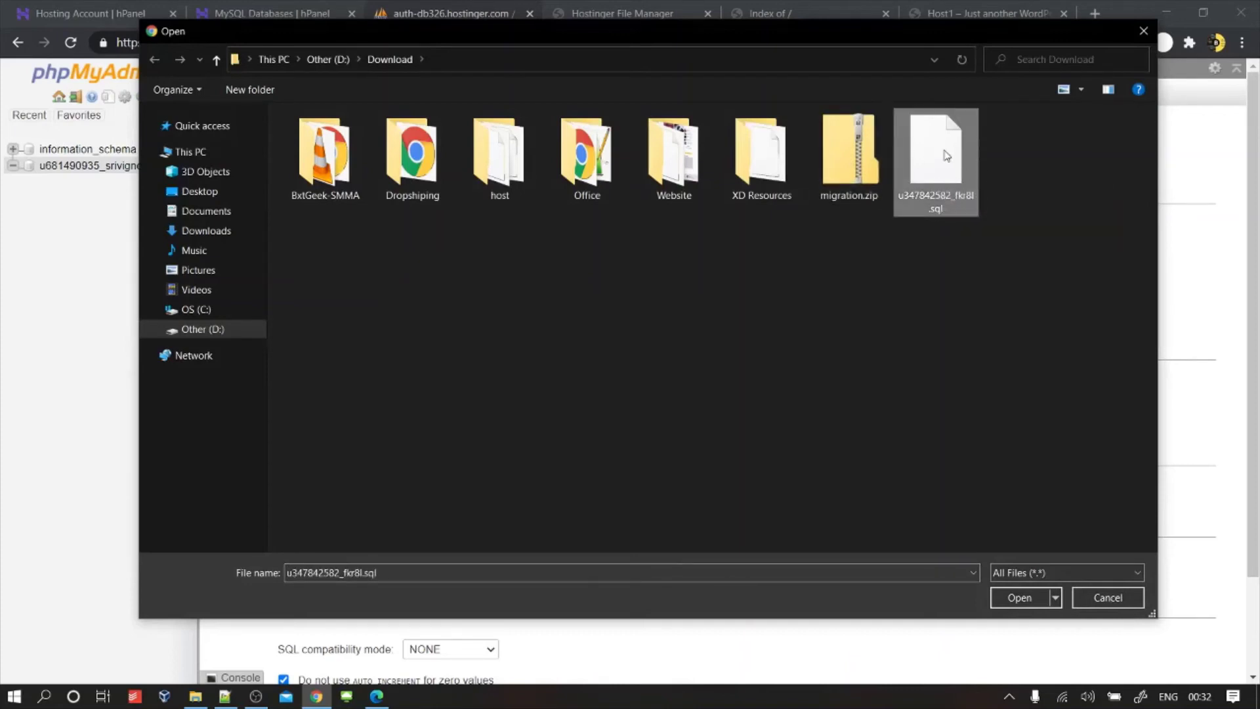
{"action": "left_click", "coordinate": [1019, 598]}
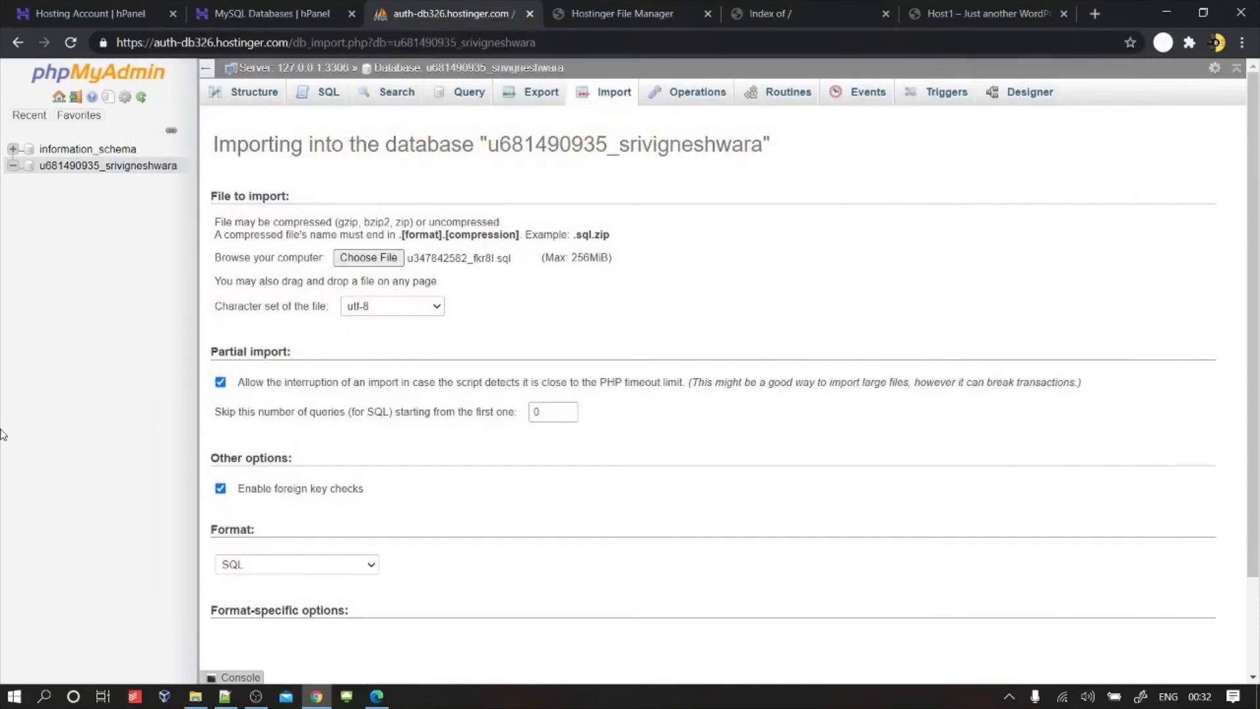
{"action": "scroll", "coordinate": [99, 439], "scroll_direction": "down", "scroll_amount": 2}
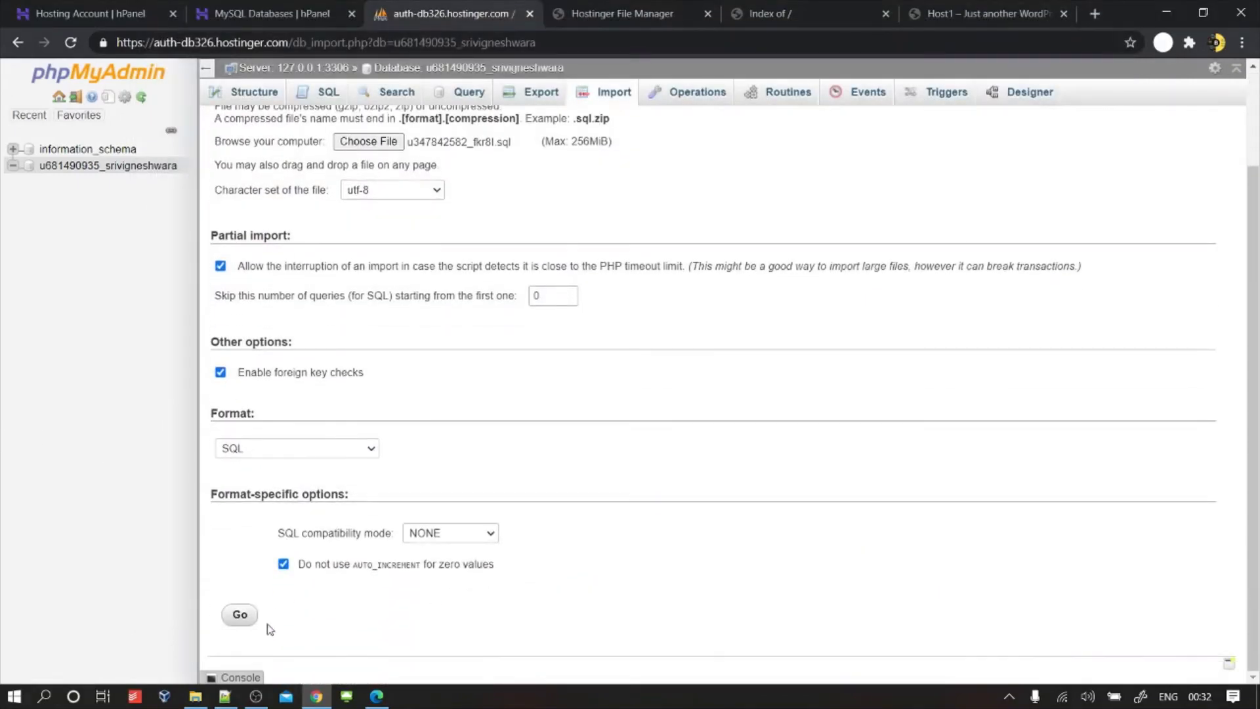
{"action": "left_click", "coordinate": [239, 615]}
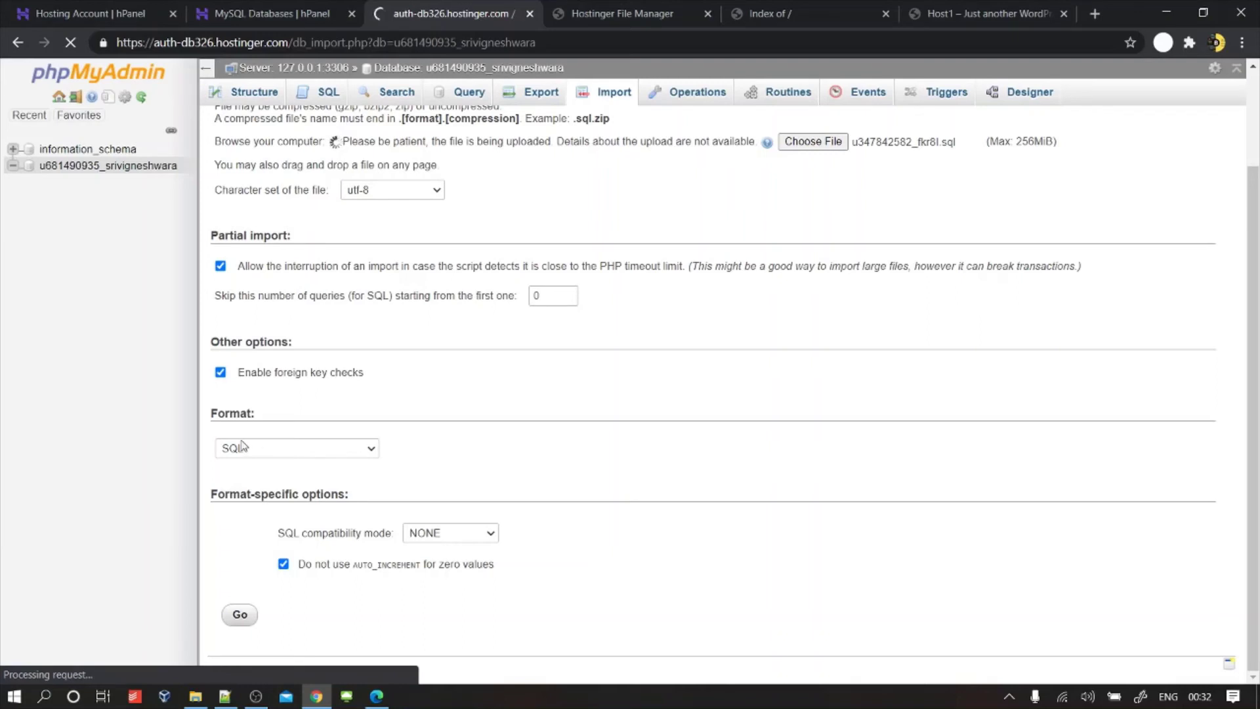
{"action": "scroll", "coordinate": [655, 519], "scroll_direction": "up", "scroll_amount": 2}
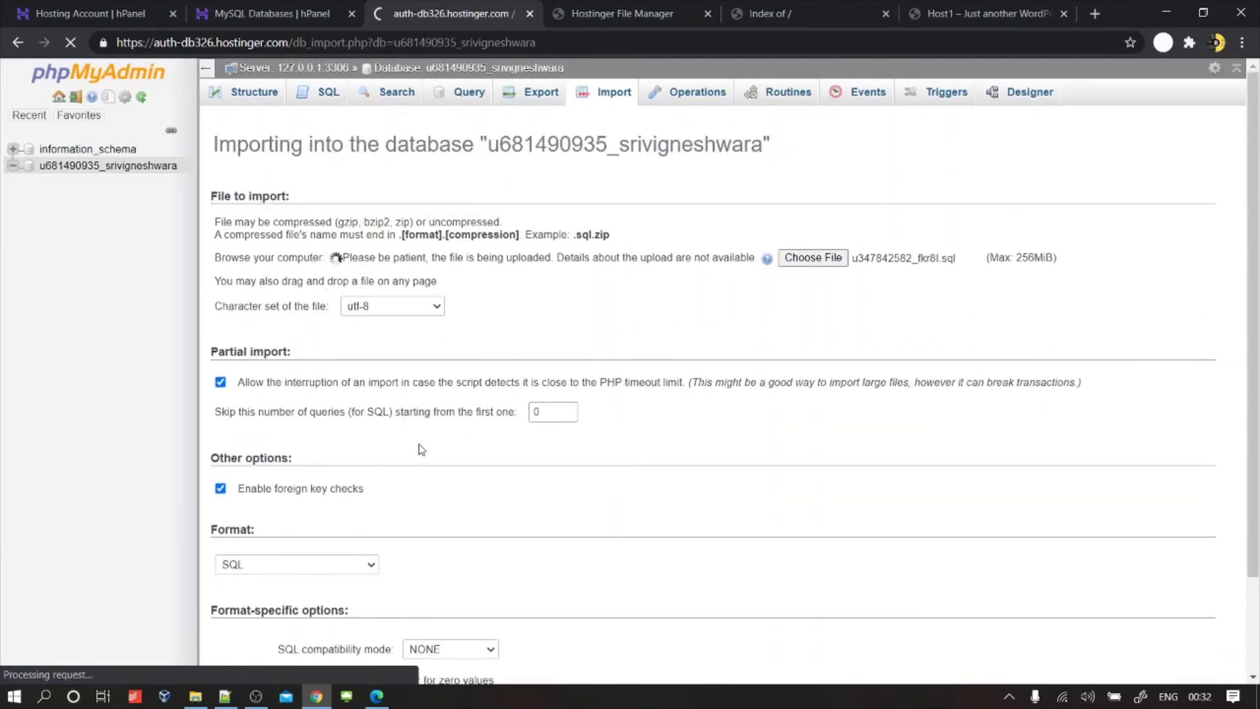
Step: Check File Manager while the import runs, then return to it
{"action": "left_click", "coordinate": [648, 10]}
{"action": "left_click", "coordinate": [458, 13]}
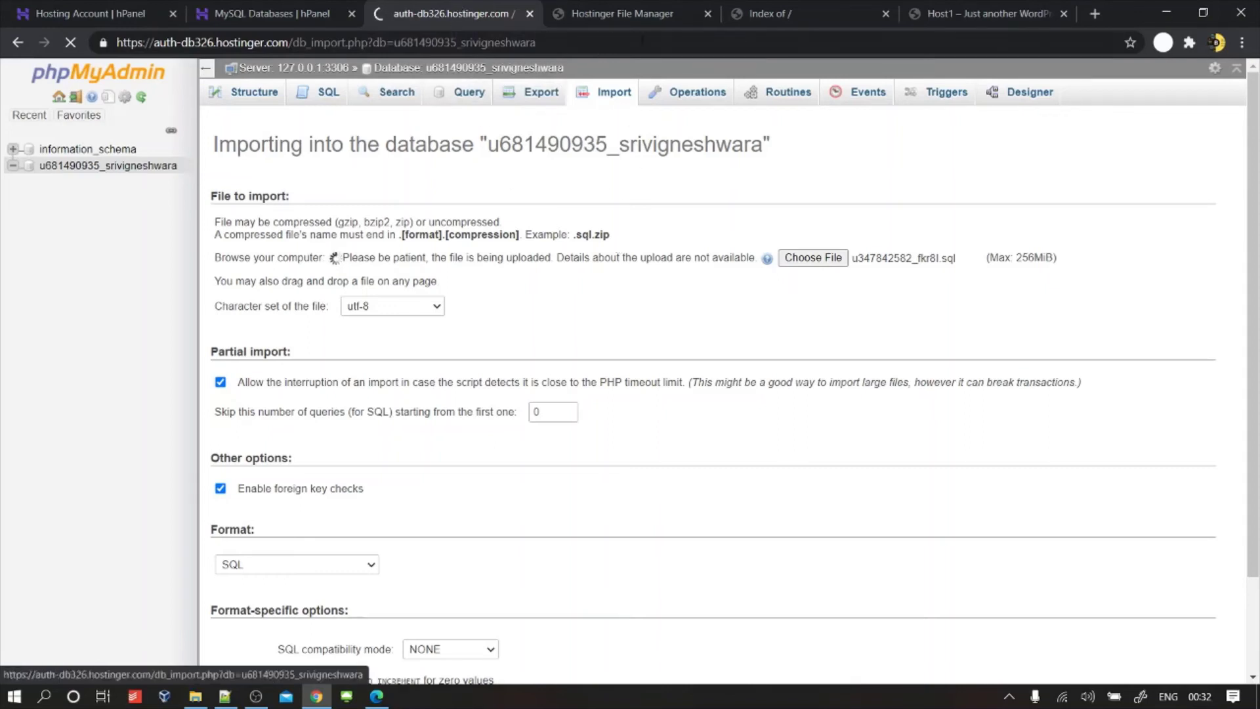
{"action": "left_click", "coordinate": [631, 8]}
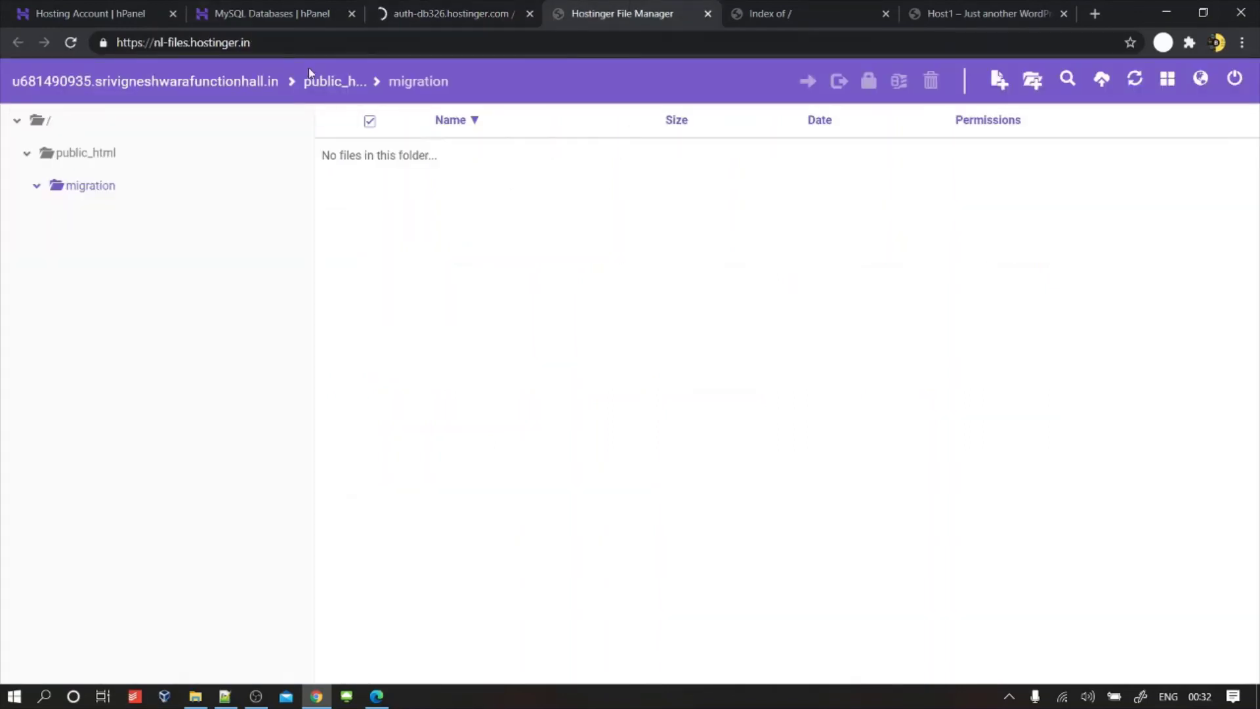
Step: Go to the public_html folder holding the extracted WordPress files
{"action": "left_click", "coordinate": [88, 153]}
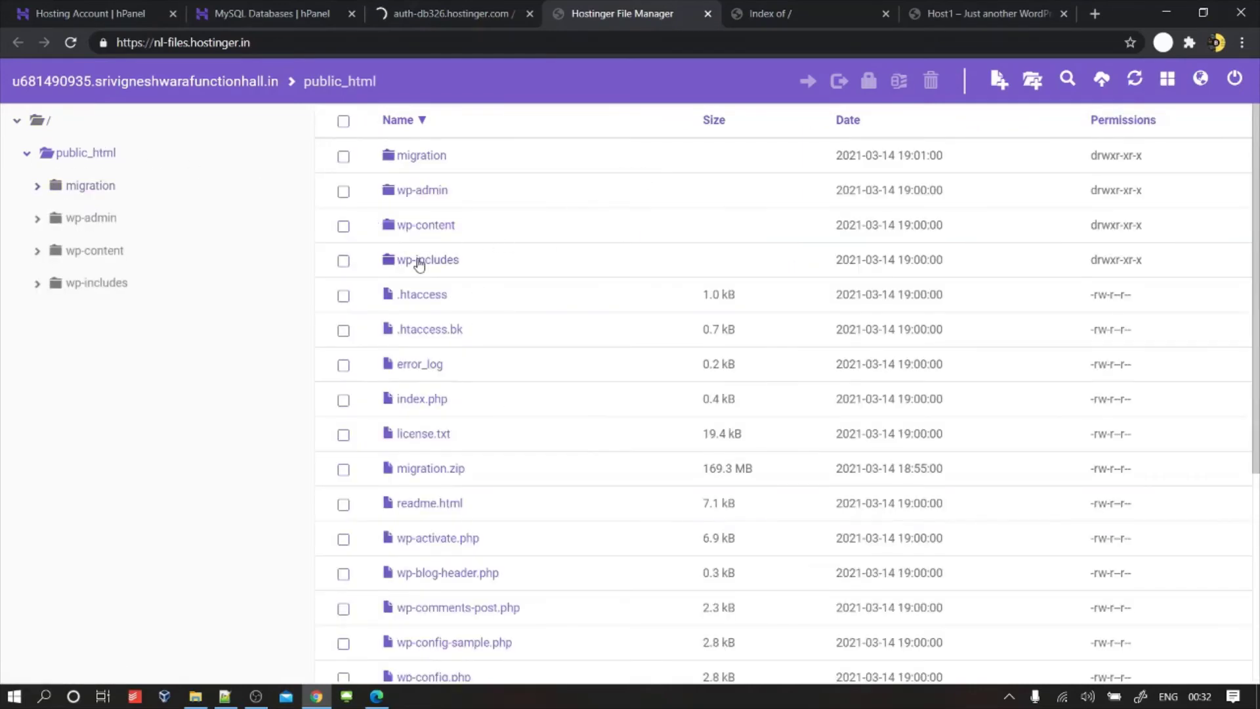
{"action": "scroll", "coordinate": [438, 342], "scroll_direction": "down", "scroll_amount": 3}
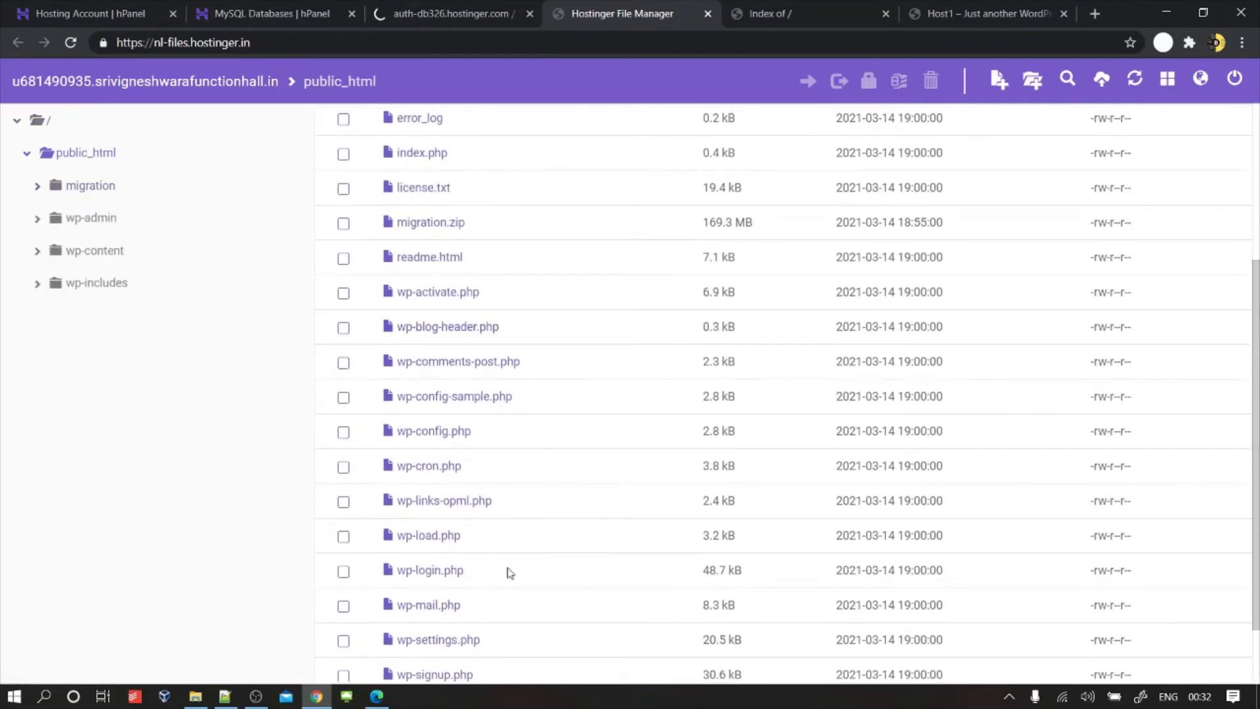
{"action": "scroll", "coordinate": [595, 284], "scroll_direction": "up", "scroll_amount": 3}
{"action": "scroll", "coordinate": [507, 354], "scroll_direction": "down", "scroll_amount": 3}
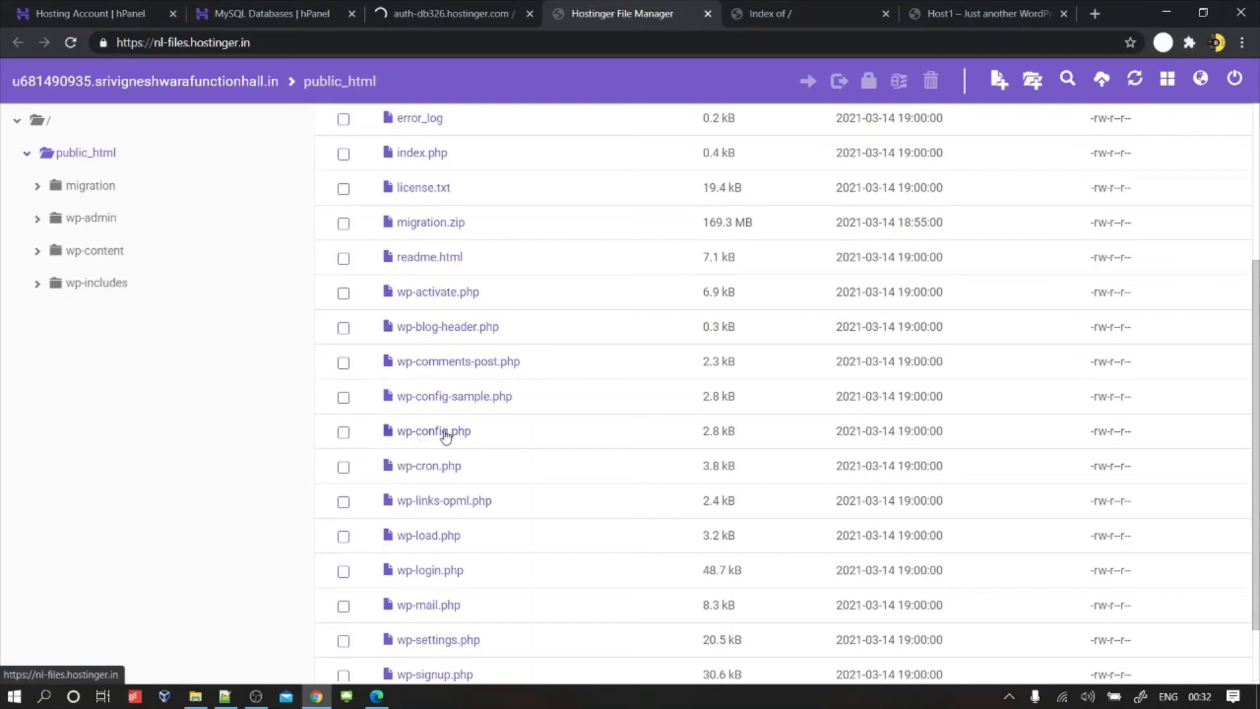
Step: Open wp-config.php and locate the old database name, user and password values
{"action": "double_click", "coordinate": [445, 433]}
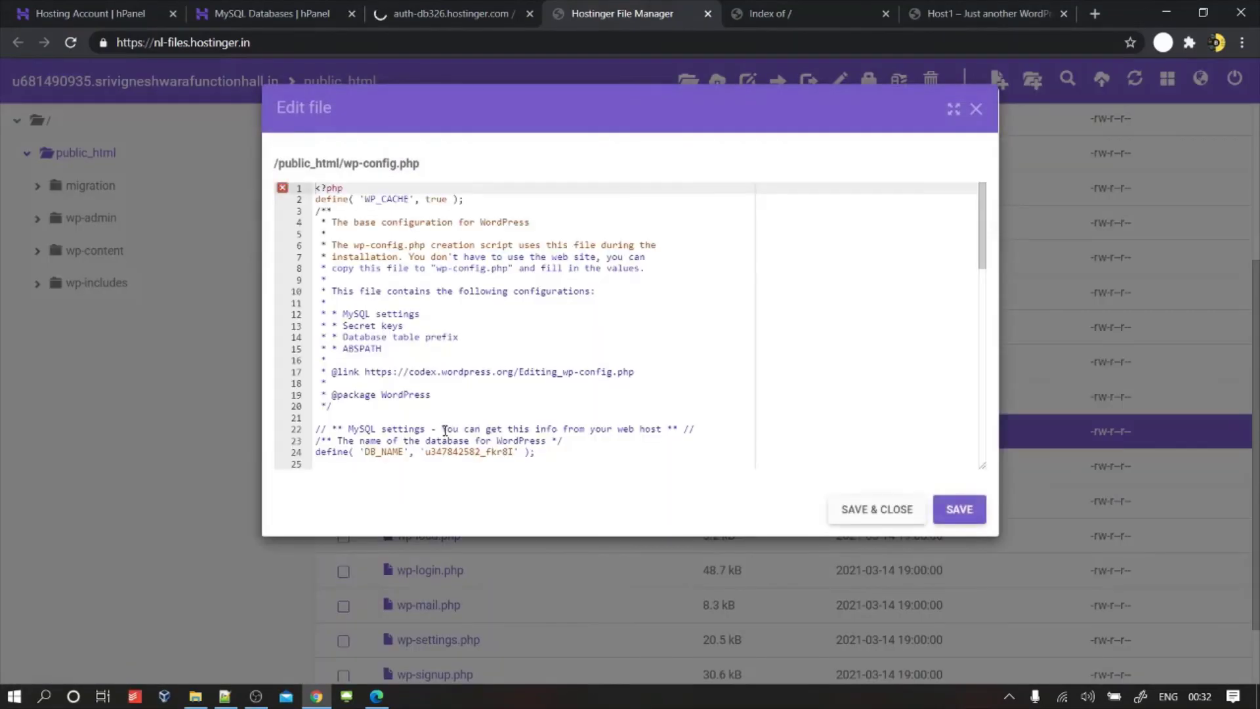
{"action": "scroll", "coordinate": [515, 377], "scroll_direction": "down", "scroll_amount": 3}
{"action": "scroll", "coordinate": [519, 372], "scroll_direction": "up", "scroll_amount": 3}
{"action": "scroll", "coordinate": [394, 354], "scroll_direction": "down", "scroll_amount": 3}
{"action": "scroll", "coordinate": [414, 345], "scroll_direction": "down", "scroll_amount": 4}
{"action": "scroll", "coordinate": [434, 338], "scroll_direction": "up", "scroll_amount": 3}
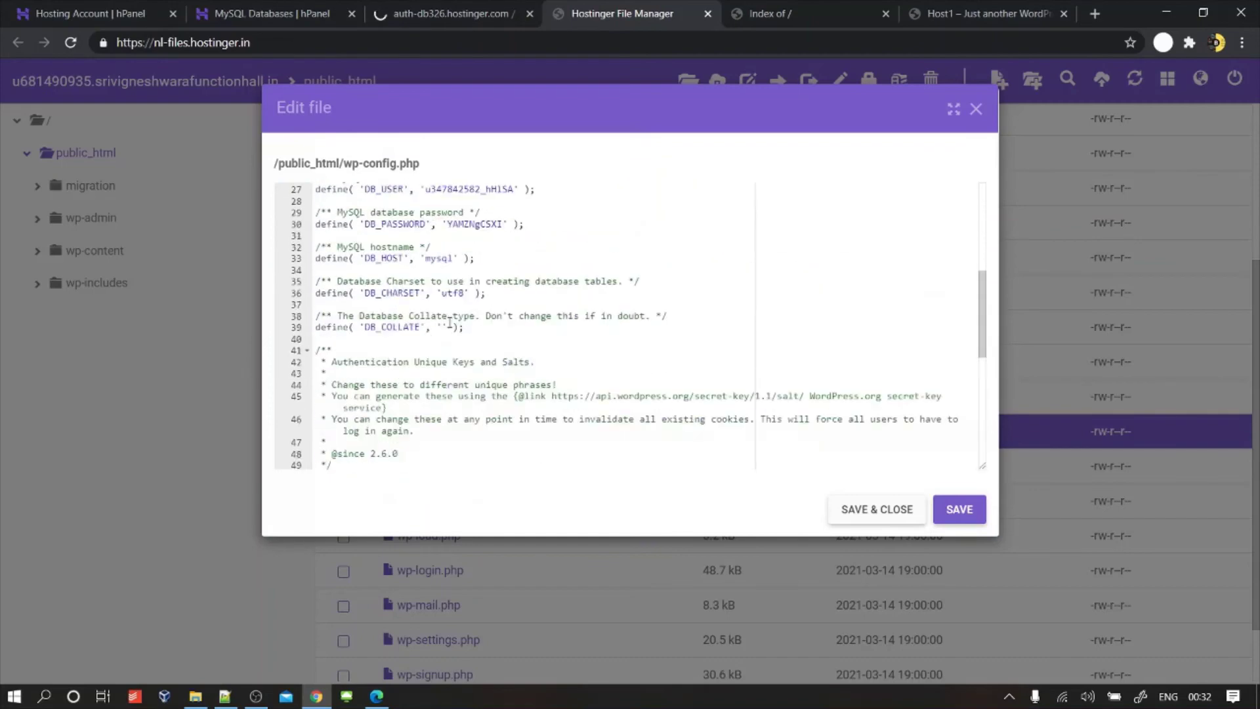
{"action": "scroll", "coordinate": [448, 332], "scroll_direction": "up", "scroll_amount": 4}
{"action": "scroll", "coordinate": [507, 347], "scroll_direction": "down", "scroll_amount": 3}
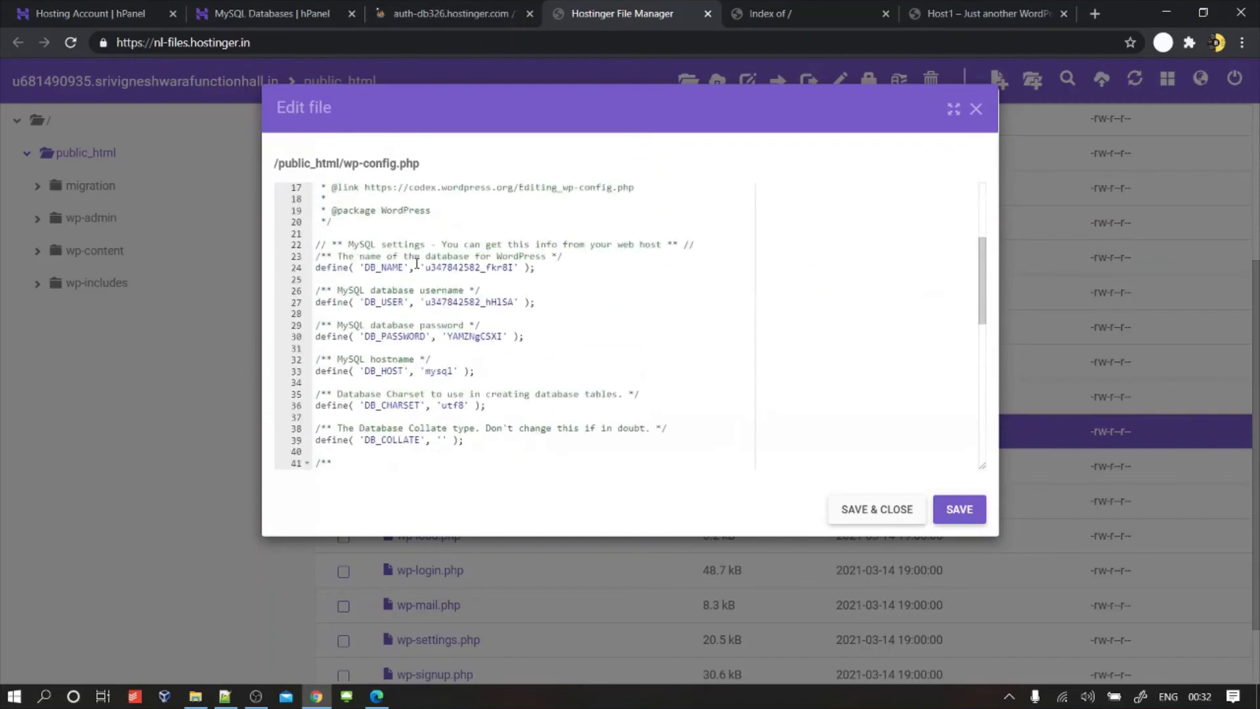
{"action": "double_click", "coordinate": [457, 302]}
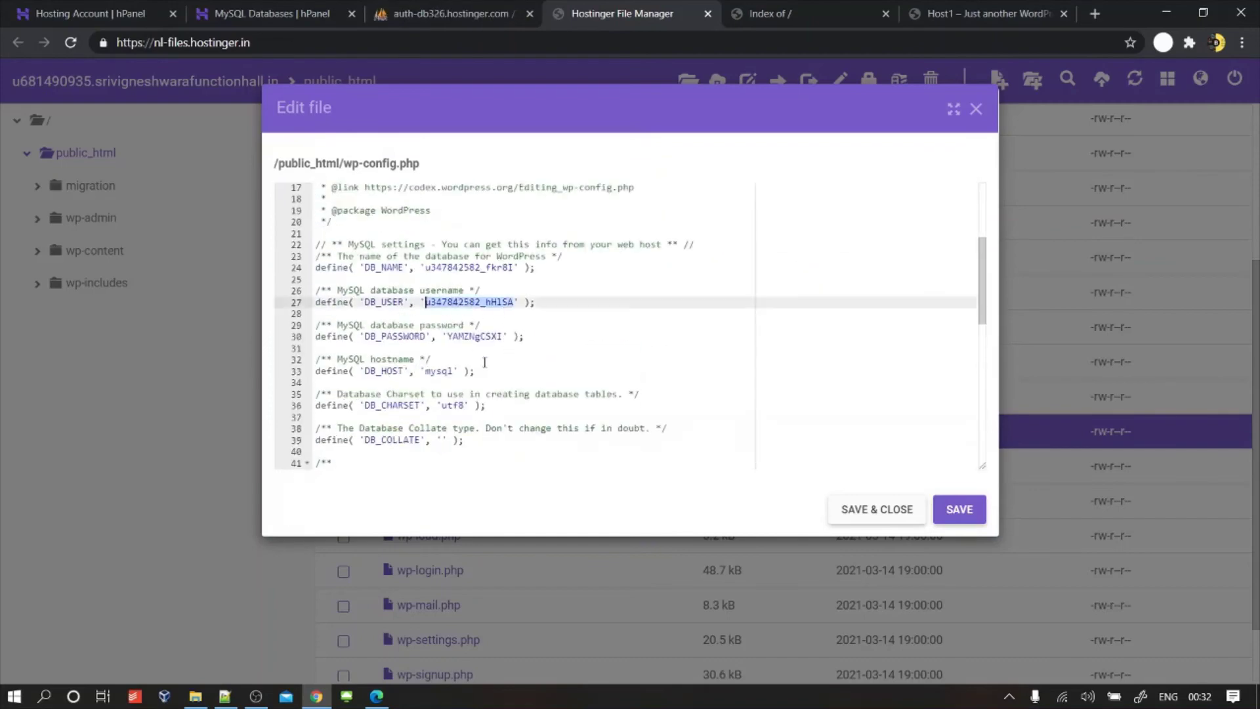
{"action": "left_click", "coordinate": [445, 338]}
{"action": "double_click", "coordinate": [463, 338]}
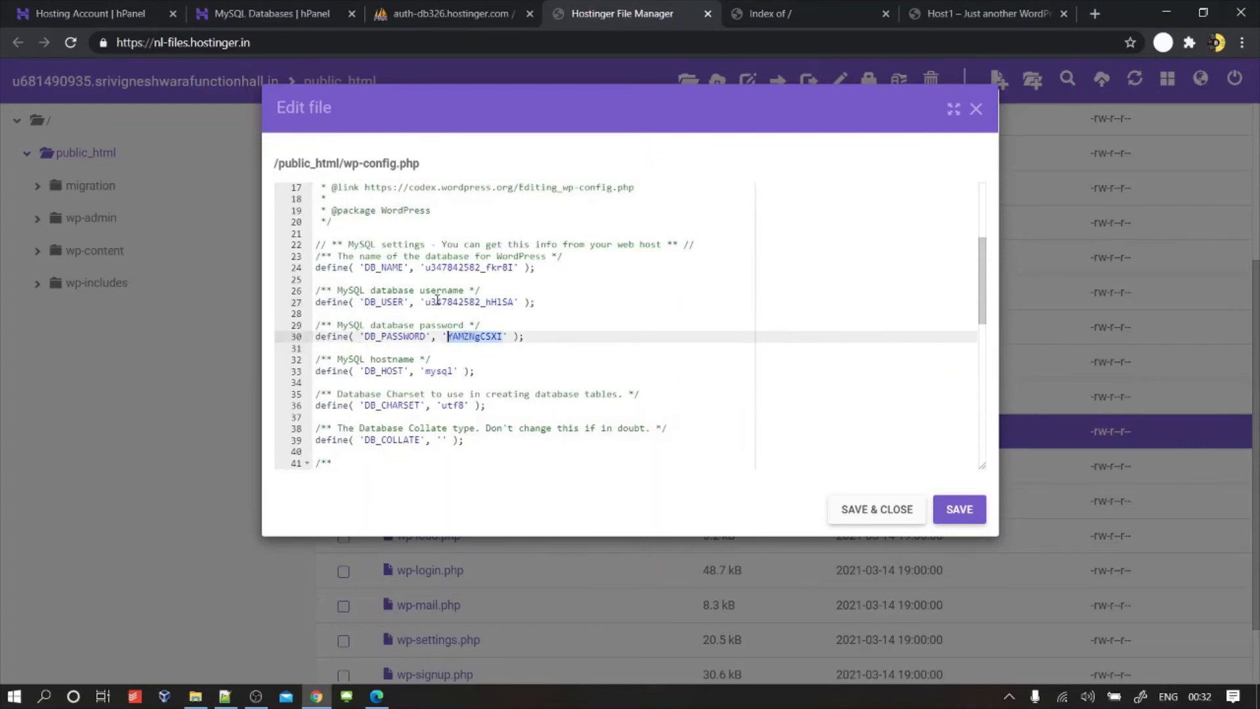
{"action": "double_click", "coordinate": [459, 269]}
Step: Replace the DB_PASSWORD value with the new database password
{"action": "left_click", "coordinate": [965, 13]}
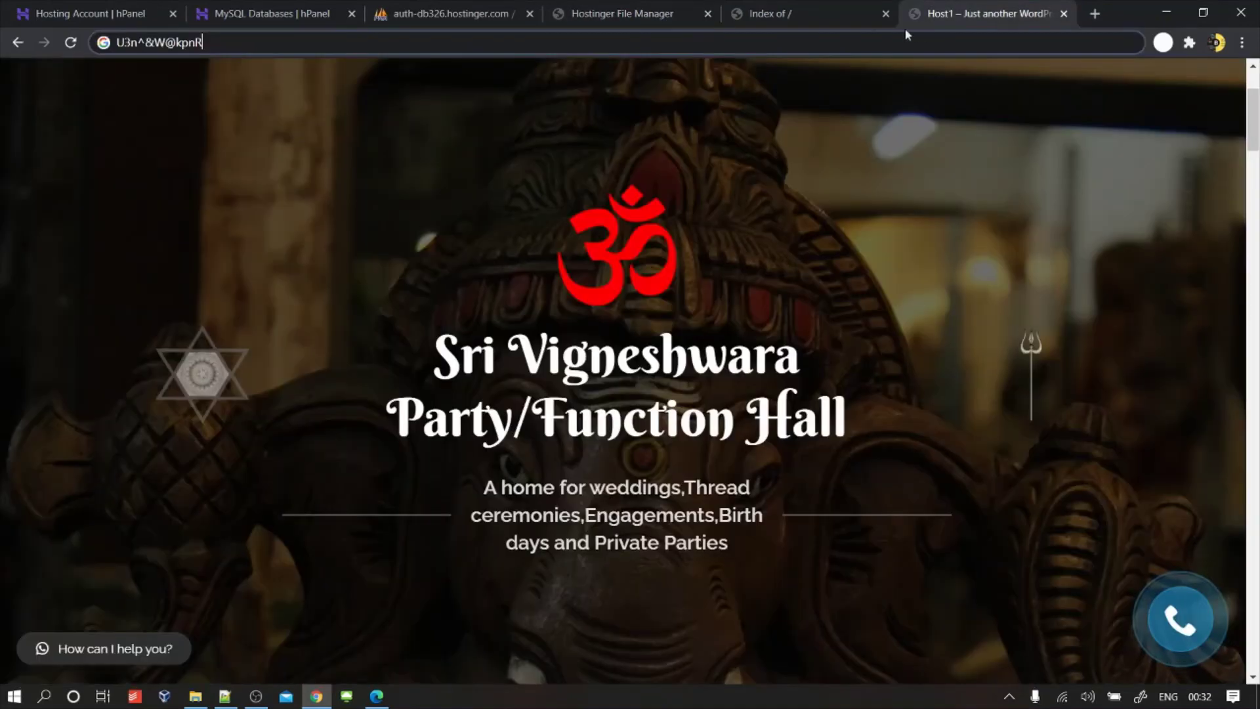
{"action": "key", "text": "ctrl+a"}
{"action": "key", "text": "ctrl+c"}
{"action": "left_click", "coordinate": [657, 10]}
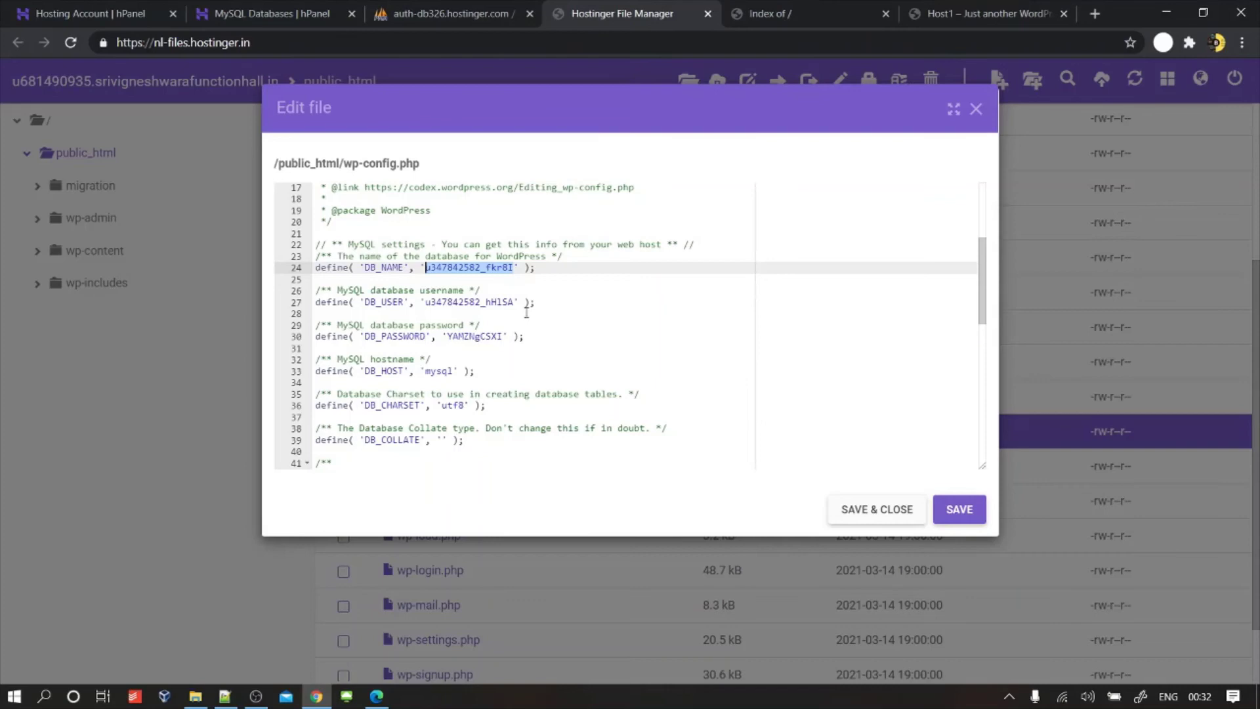
{"action": "double_click", "coordinate": [476, 337]}
{"action": "key", "text": "ctrl+v"}
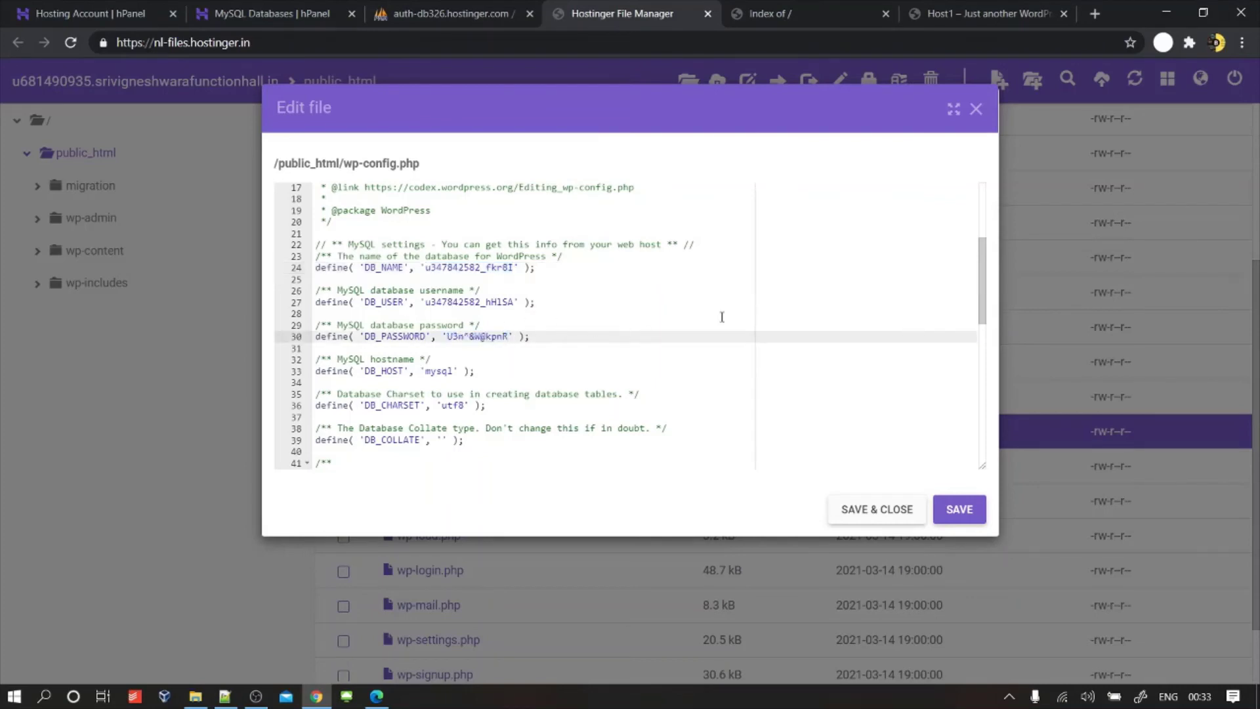
{"action": "left_click", "coordinate": [256, 12]}
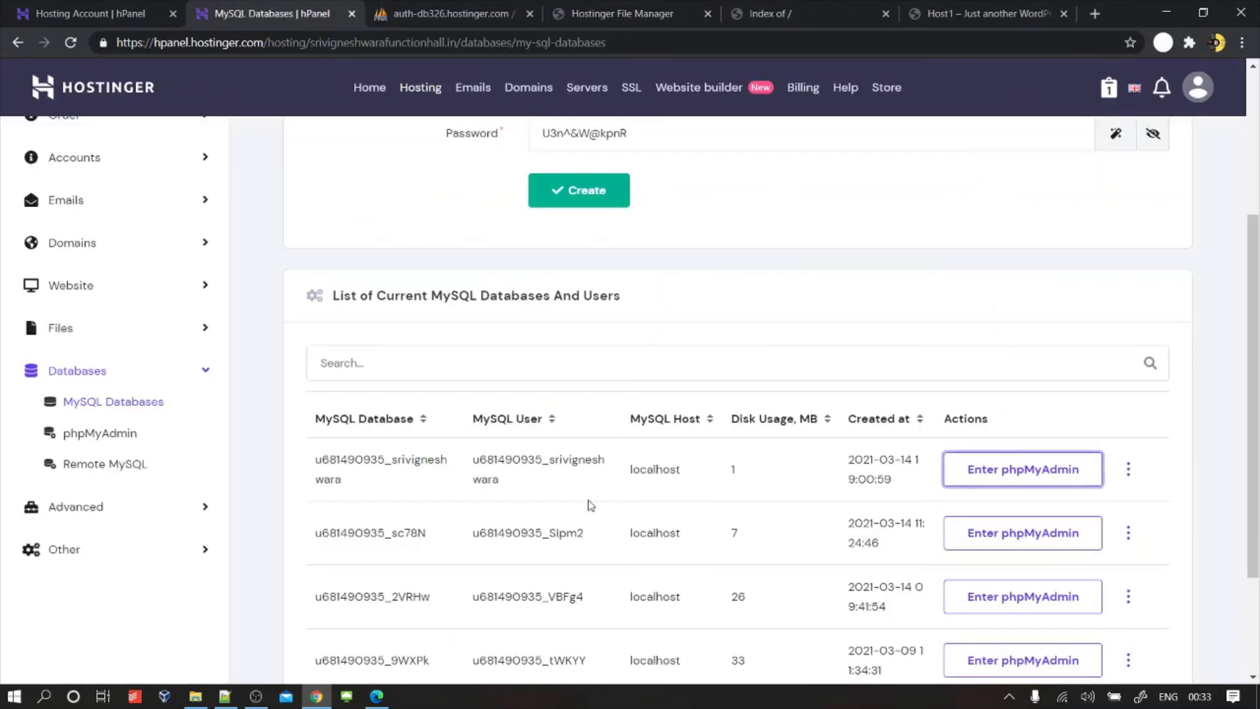
{"action": "left_click_drag", "start_coordinate": [373, 485], "coordinate": [315, 465]}
{"action": "key", "text": "ctrl+c"}
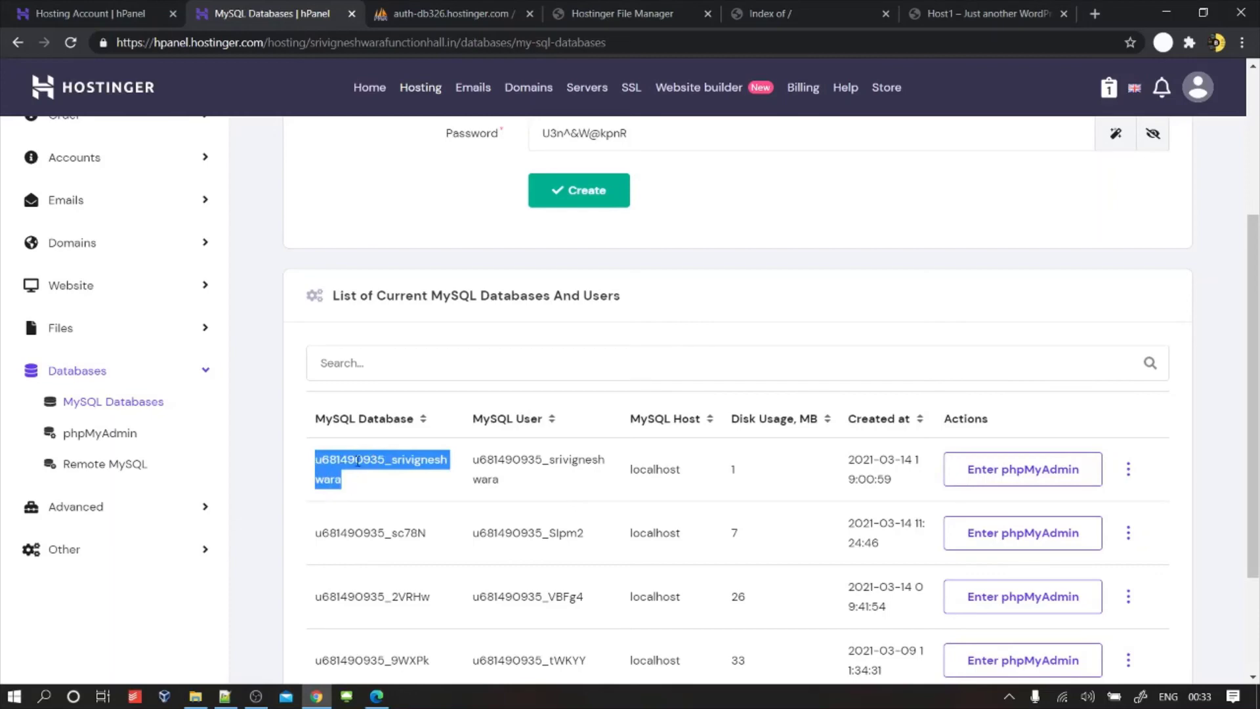
{"action": "left_click", "coordinate": [443, 13]}
{"action": "left_click", "coordinate": [296, 13]}
{"action": "left_click", "coordinate": [640, 13]}
{"action": "double_click", "coordinate": [464, 268]}
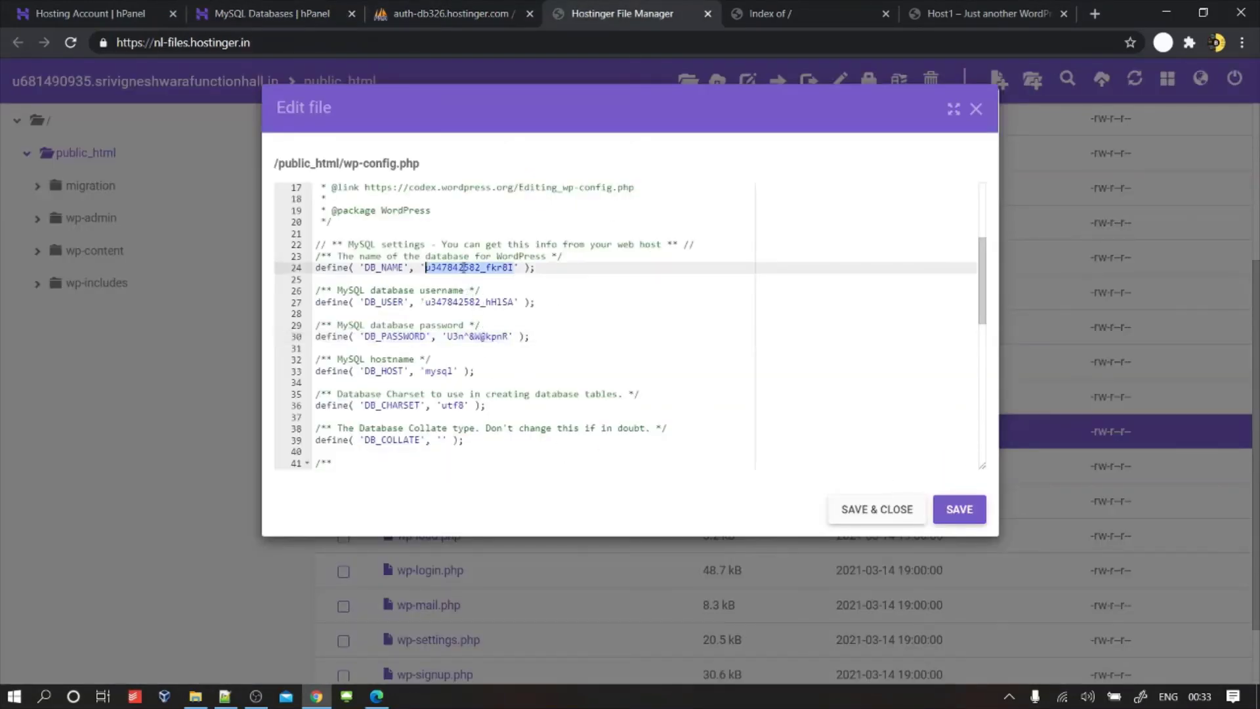
{"action": "key", "text": "ctrl+v"}
{"action": "left_click", "coordinate": [233, 8]}
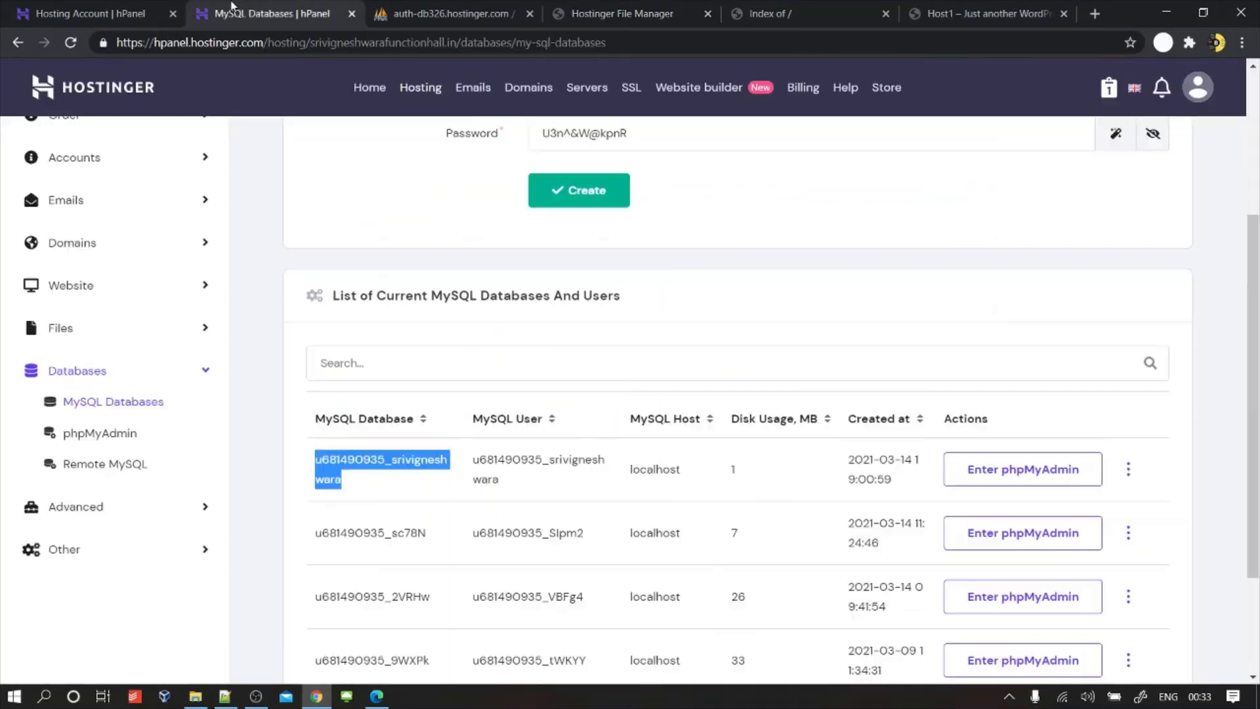
{"action": "double_click", "coordinate": [486, 463]}
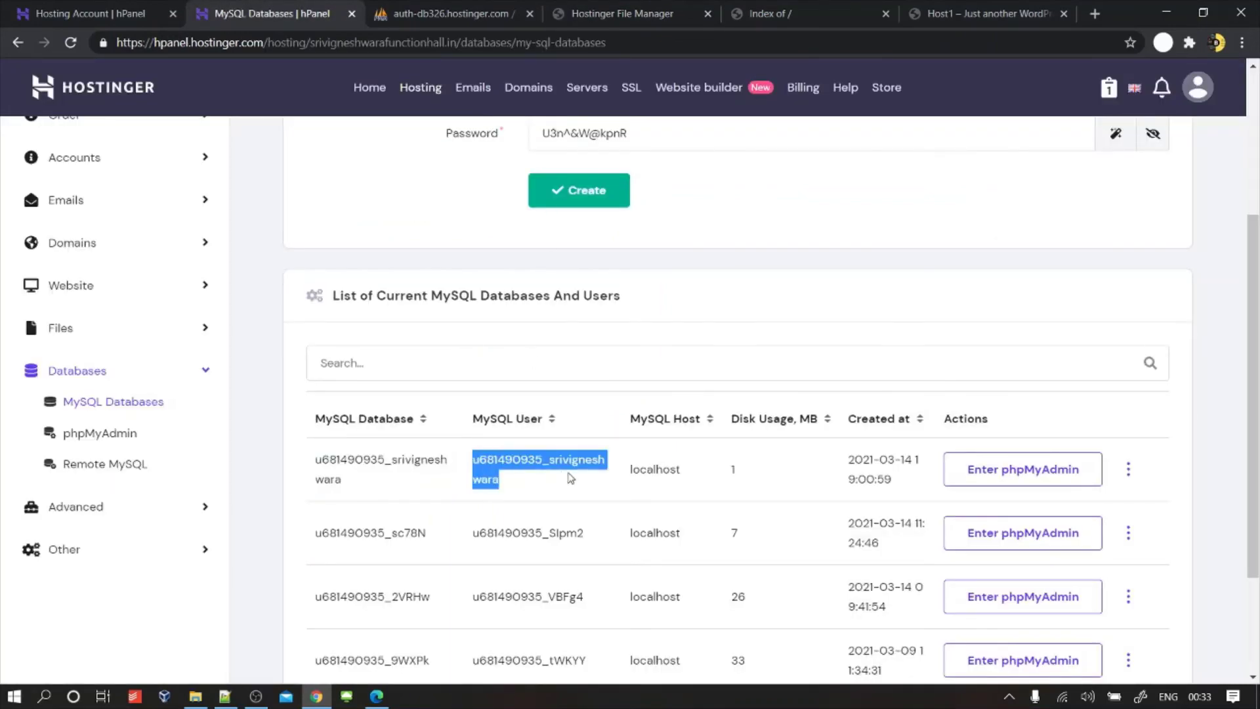
{"action": "left_click", "coordinate": [690, 6]}
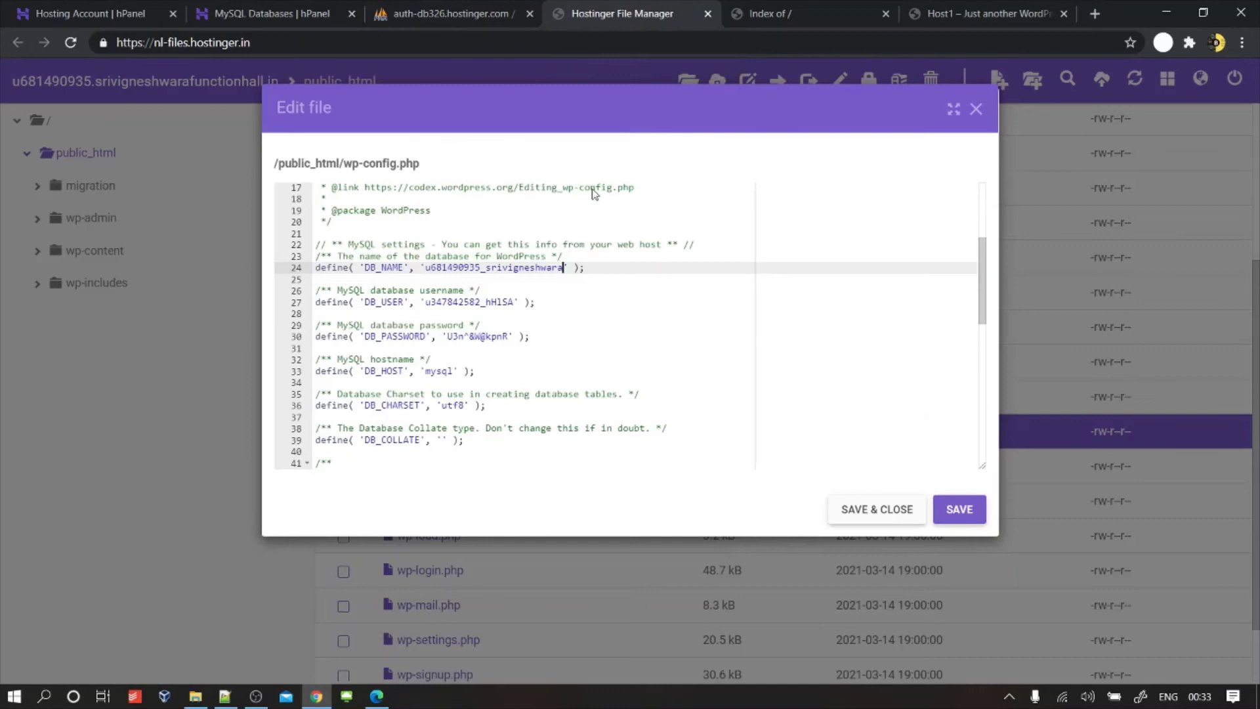
{"action": "double_click", "coordinate": [461, 303]}
{"action": "key", "text": "ctrl+v"}
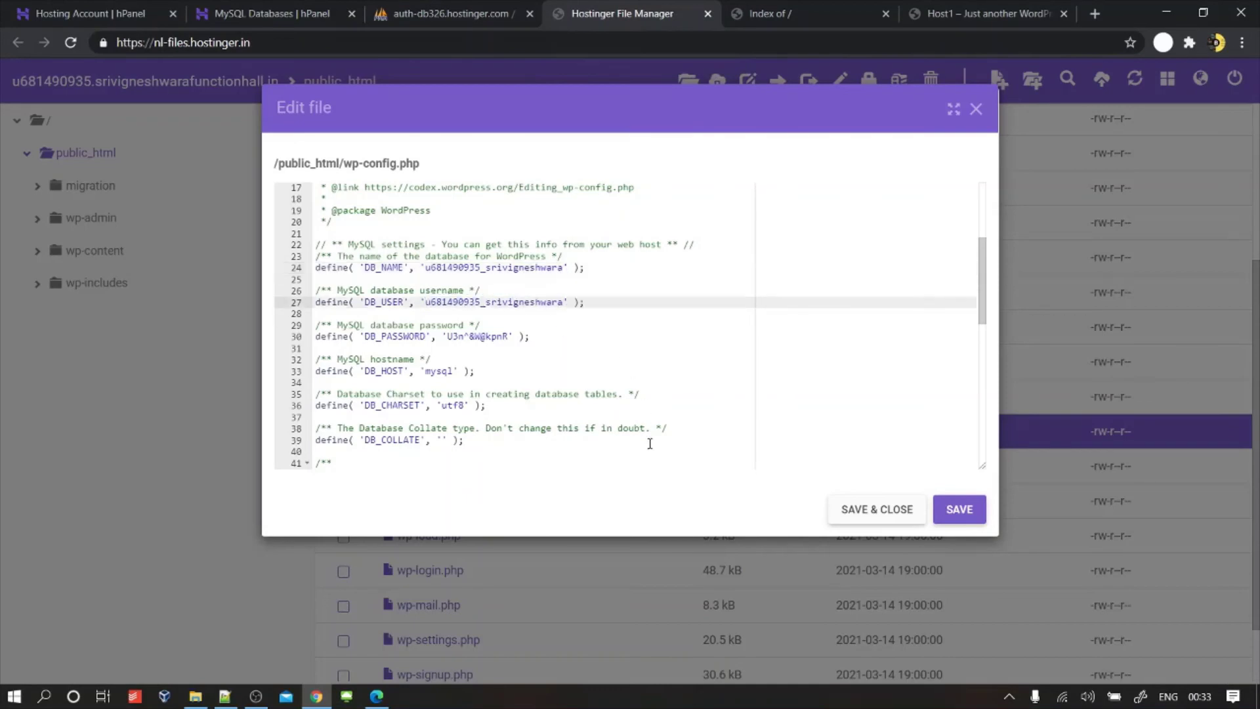
{"action": "left_click", "coordinate": [957, 509]}
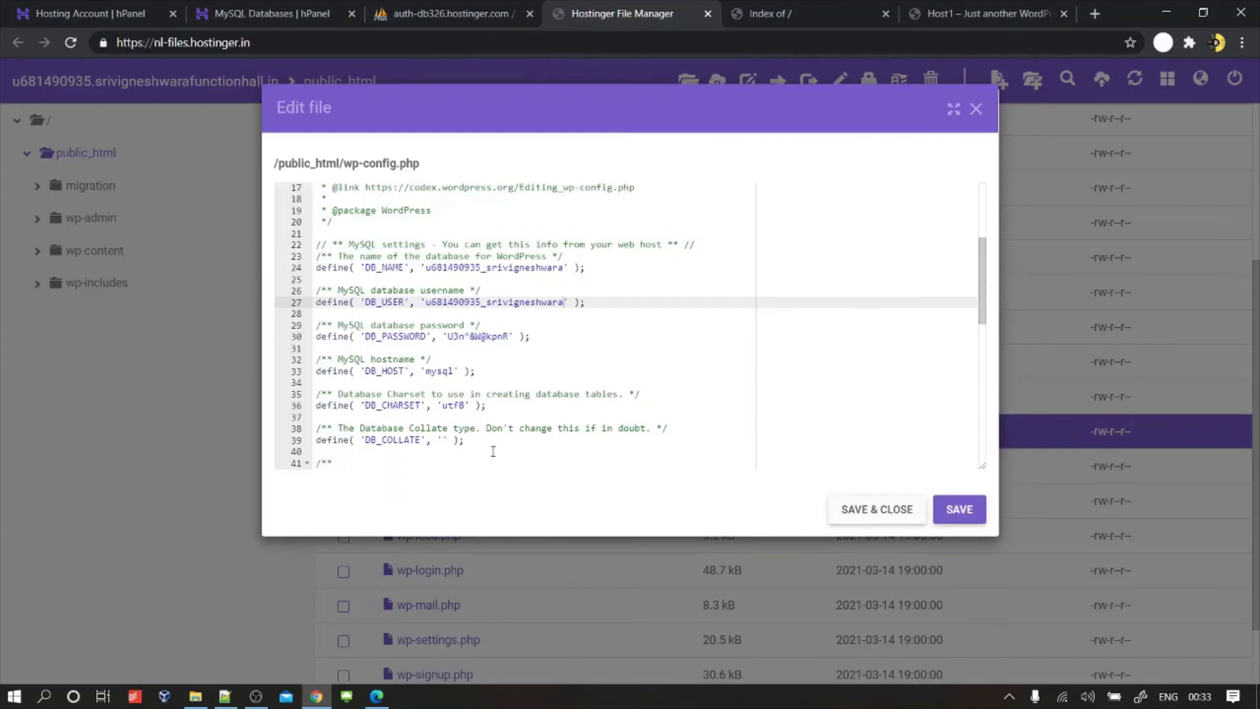
Step: Reload srivigneshwarafunctionhall.in to show the migrated Sri Vigneshwara Function Hall homepage
{"action": "key", "text": "ctrl+shift+Tab"}
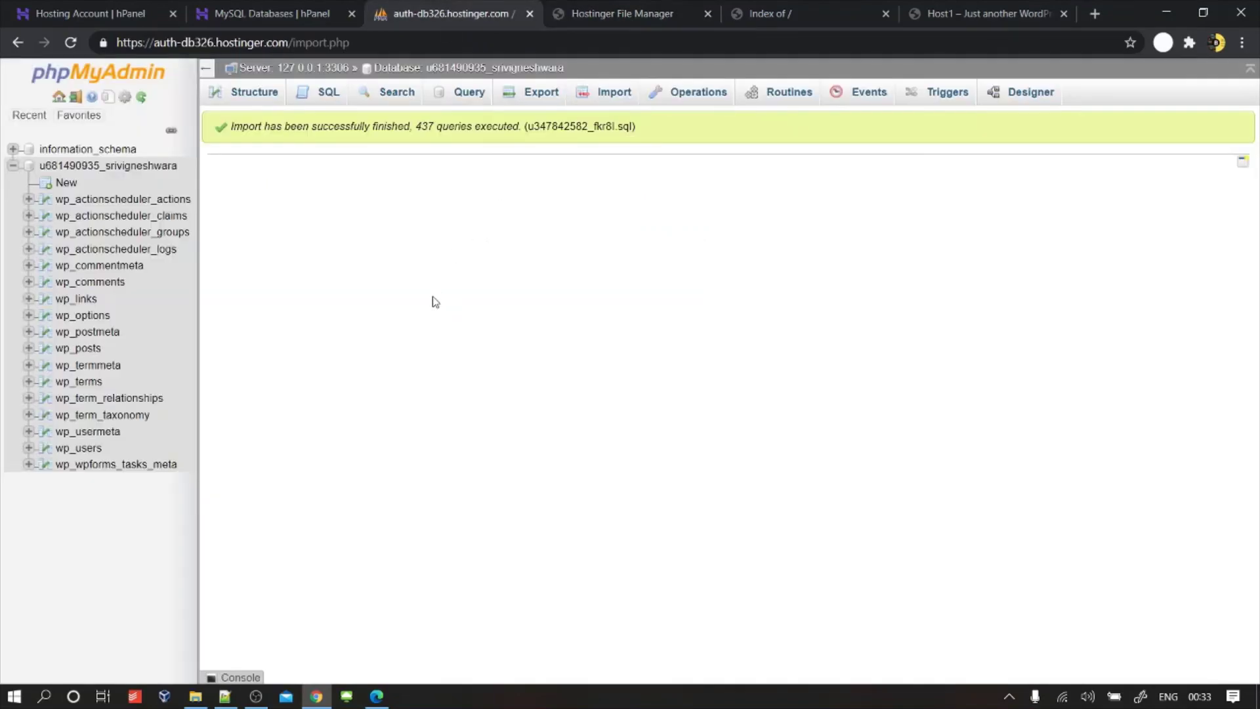
{"action": "left_click", "coordinate": [665, 12]}
{"action": "left_click", "coordinate": [785, 14]}
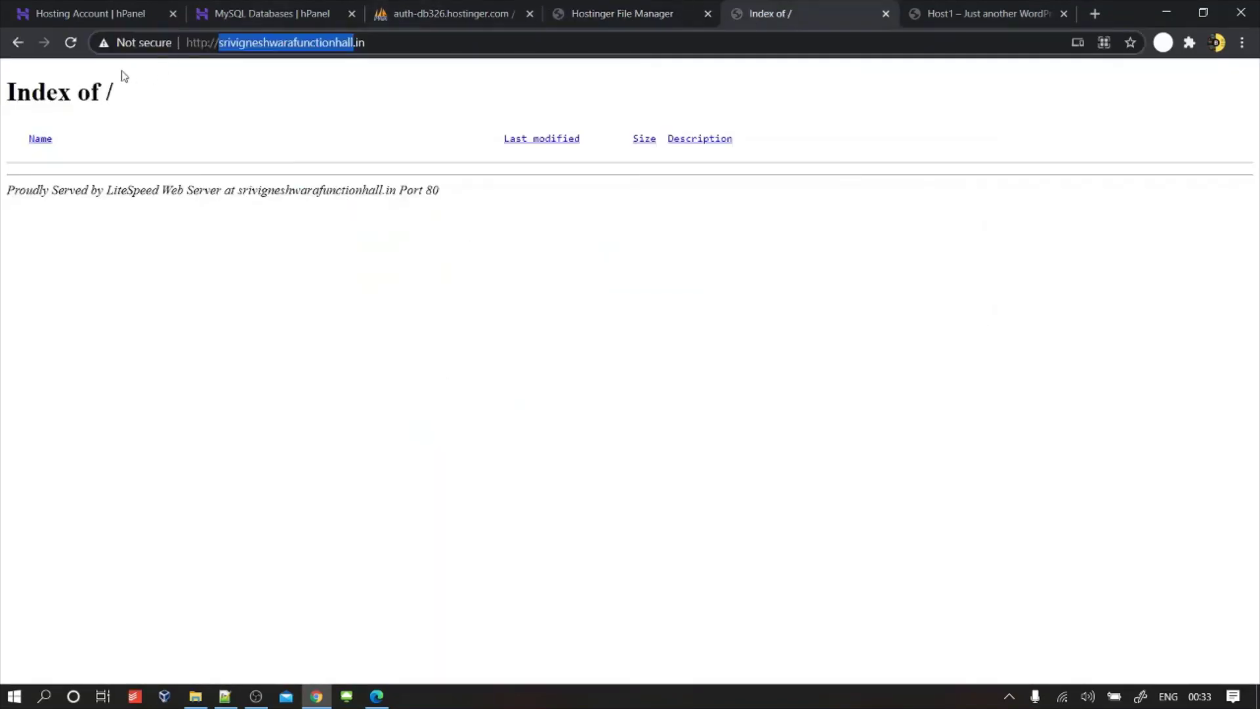
{"action": "left_click", "coordinate": [70, 43]}
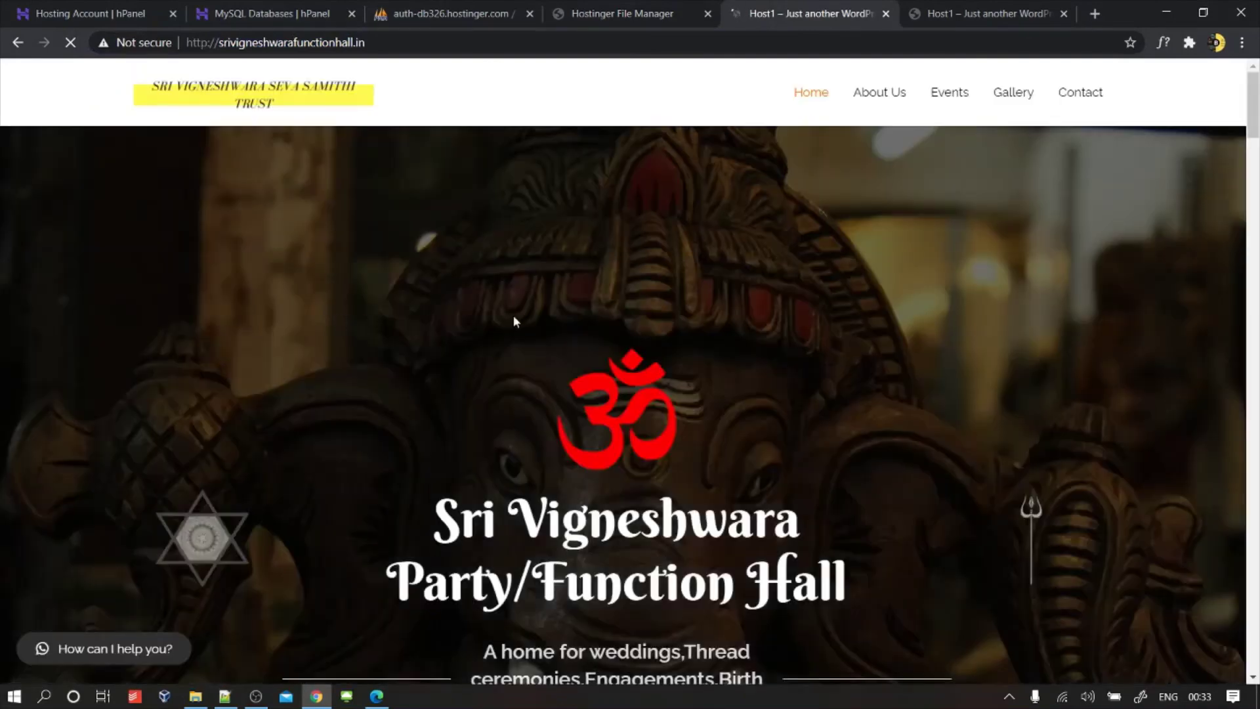
{"action": "scroll", "coordinate": [514, 322], "scroll_direction": "down", "scroll_amount": 2}
{"action": "scroll", "coordinate": [626, 315], "scroll_direction": "down", "scroll_amount": 2}
{"action": "scroll", "coordinate": [632, 360], "scroll_direction": "down", "scroll_amount": 4}
{"action": "scroll", "coordinate": [632, 360], "scroll_direction": "down", "scroll_amount": 4}
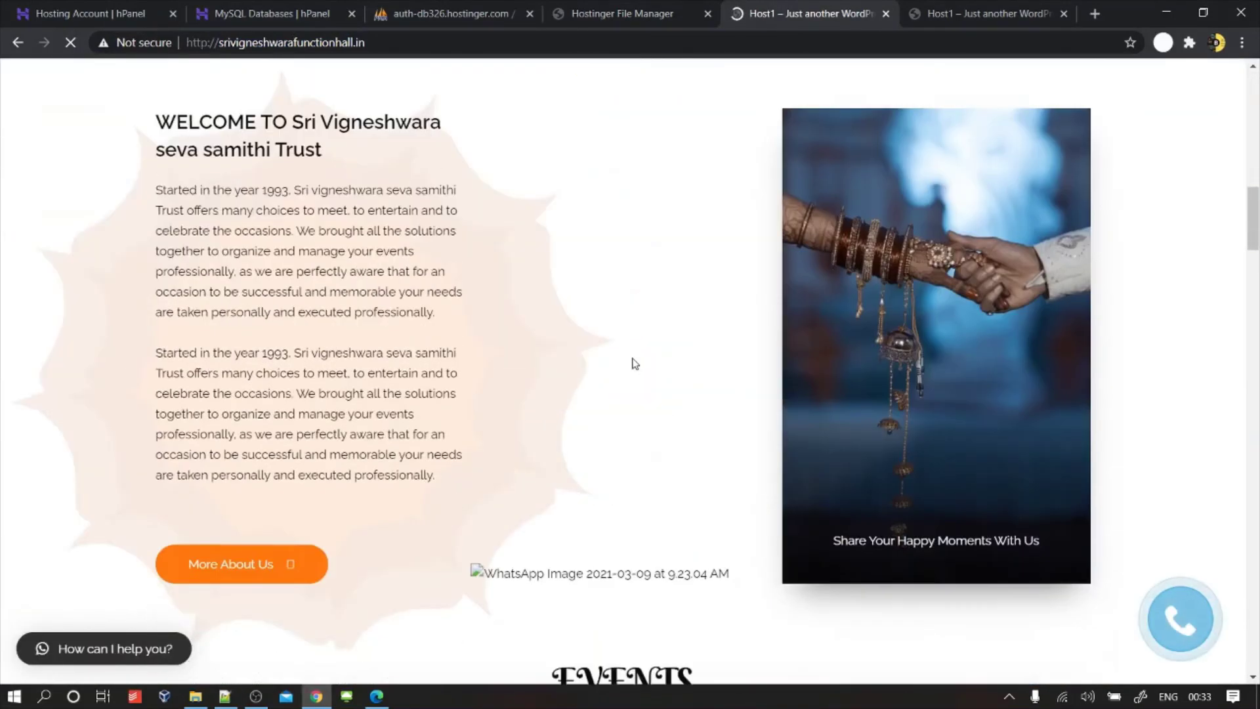
{"action": "scroll", "coordinate": [633, 363], "scroll_direction": "down", "scroll_amount": 4}
{"action": "scroll", "coordinate": [633, 363], "scroll_direction": "down", "scroll_amount": 3}
{"action": "scroll", "coordinate": [632, 363], "scroll_direction": "down", "scroll_amount": 3}
{"action": "scroll", "coordinate": [633, 363], "scroll_direction": "down", "scroll_amount": 4}
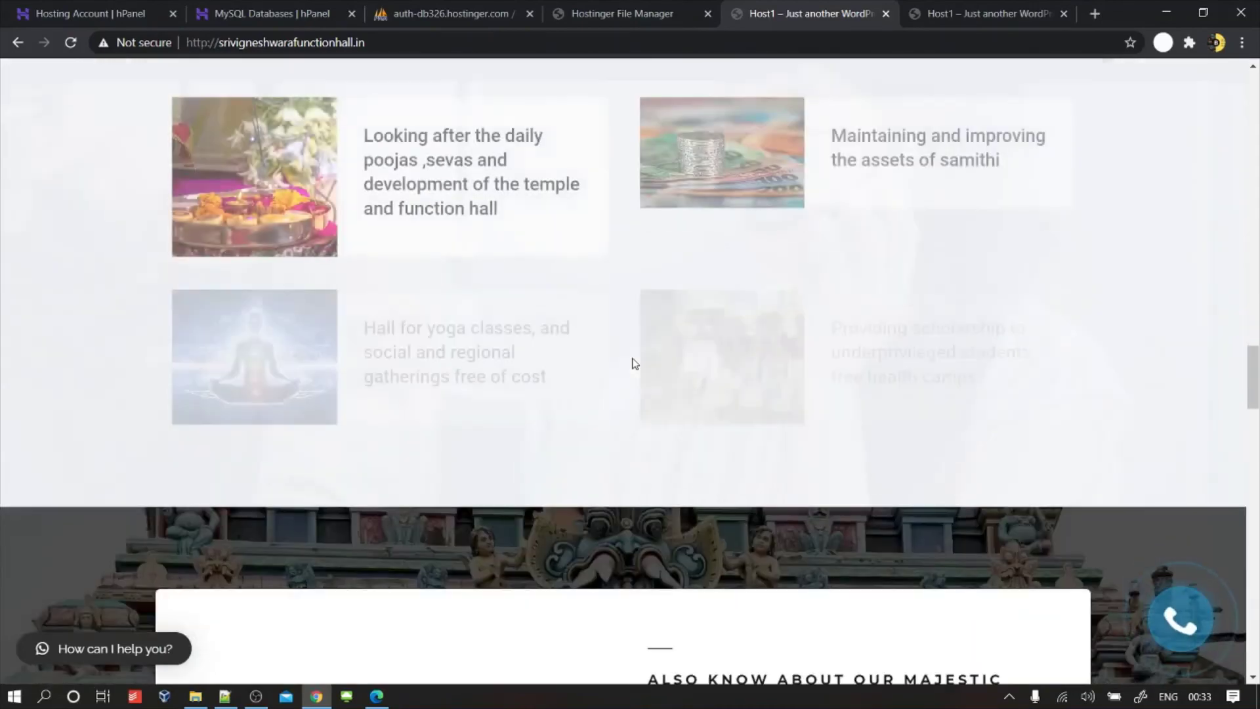
{"action": "scroll", "coordinate": [633, 363], "scroll_direction": "down", "scroll_amount": 4}
{"action": "scroll", "coordinate": [633, 364], "scroll_direction": "up", "scroll_amount": 4}
{"action": "scroll", "coordinate": [633, 355], "scroll_direction": "up", "scroll_amount": 4}
{"action": "scroll", "coordinate": [635, 354], "scroll_direction": "up", "scroll_amount": 5}
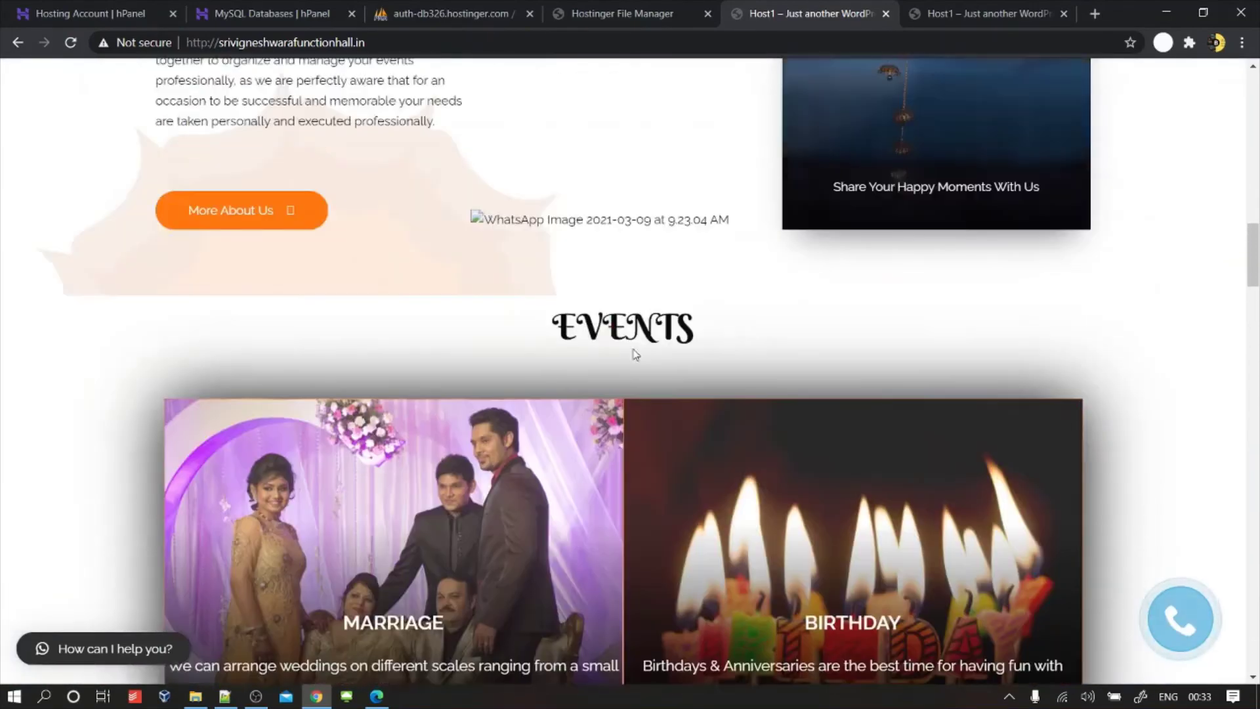
{"action": "scroll", "coordinate": [633, 355], "scroll_direction": "up", "scroll_amount": 5}
{"action": "key", "text": "ctrl+Tab"}
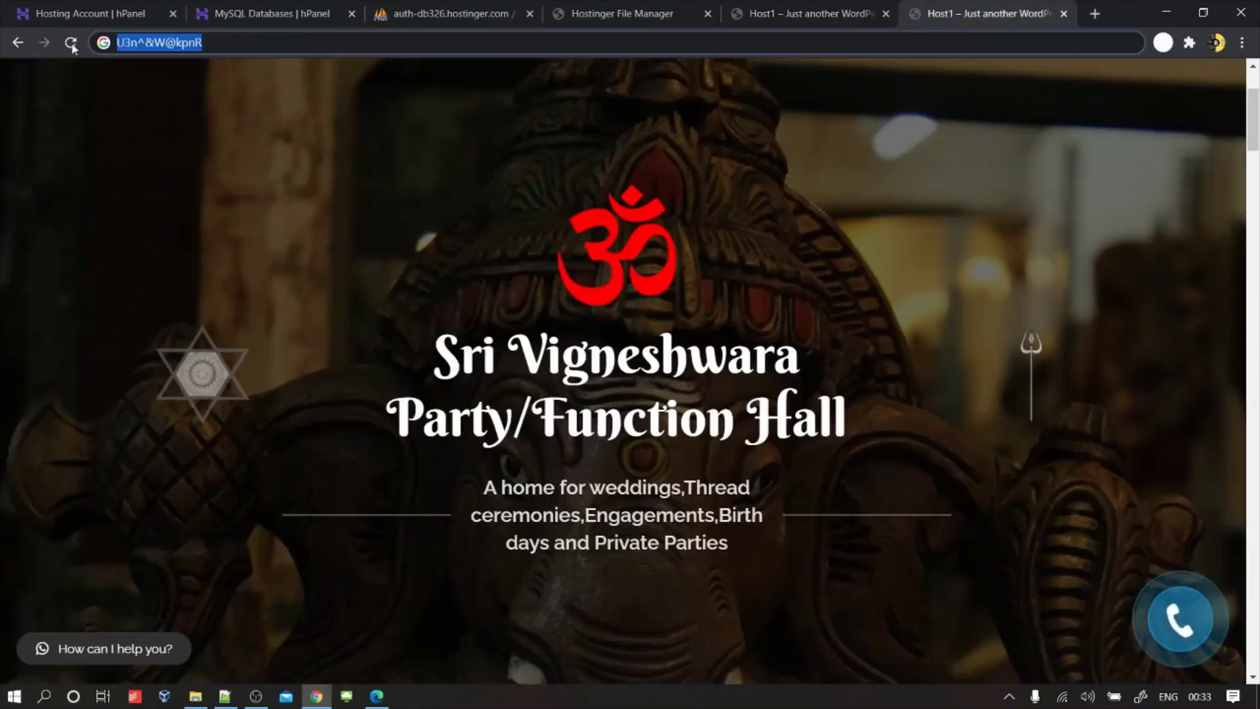
{"action": "left_click", "coordinate": [71, 43]}
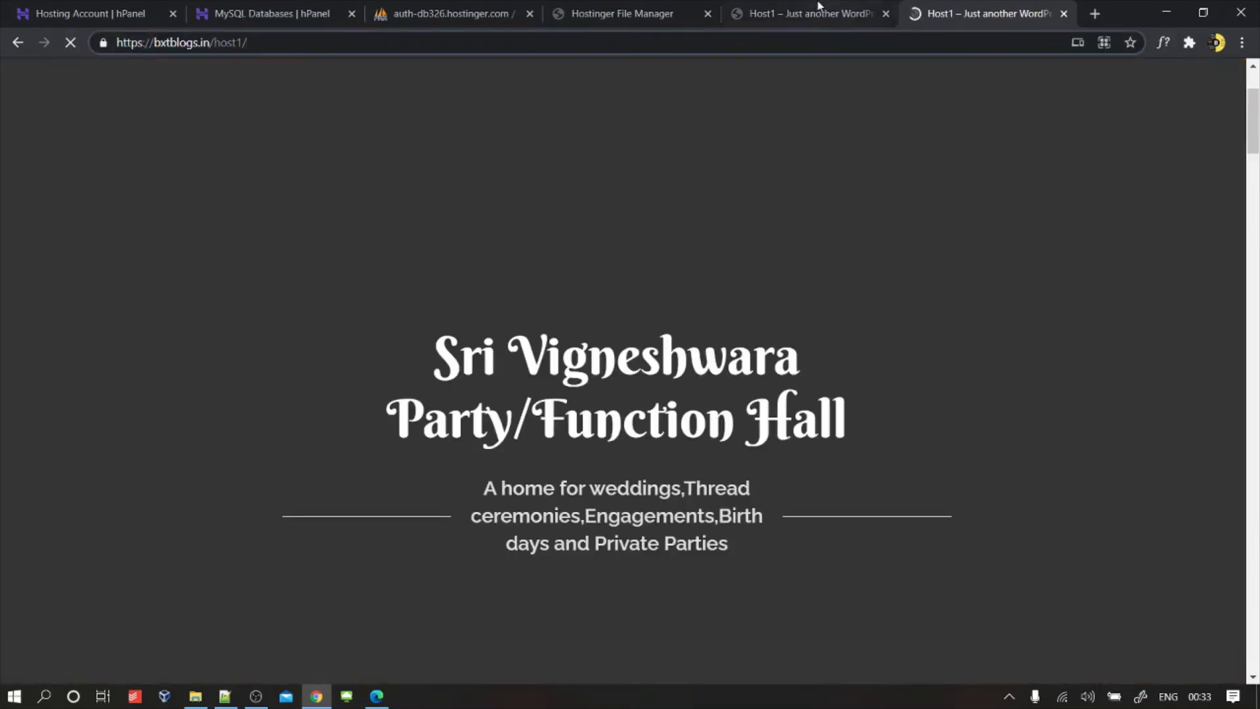
{"action": "left_click", "coordinate": [818, 12]}
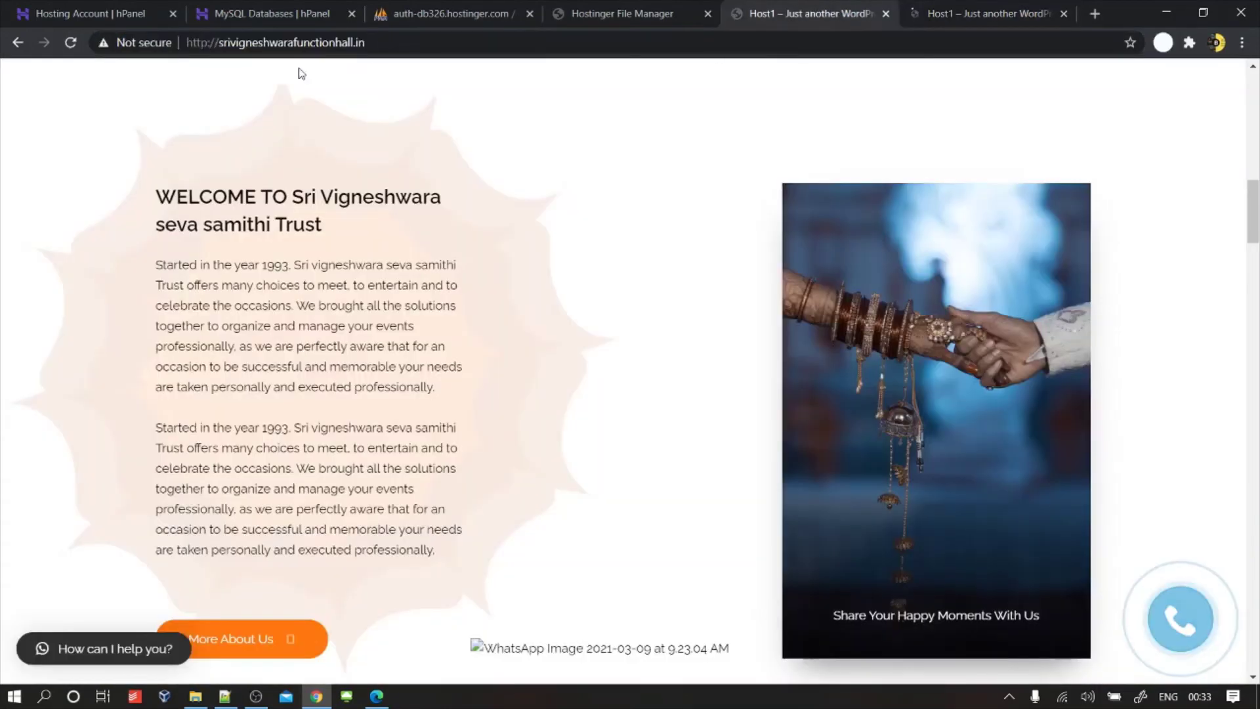
{"action": "left_click", "coordinate": [281, 43]}
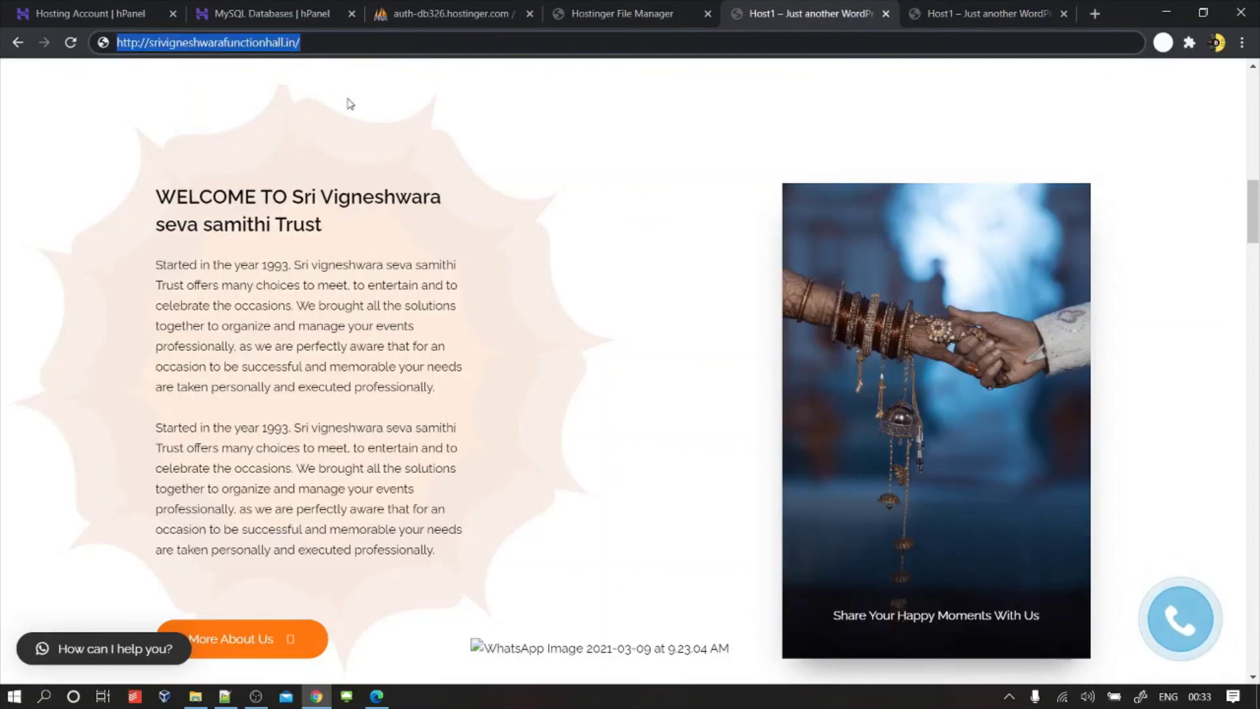
{"action": "left_click", "coordinate": [82, 155]}
{"action": "scroll", "coordinate": [109, 323], "scroll_direction": "down", "scroll_amount": 3}
{"action": "scroll", "coordinate": [109, 323], "scroll_direction": "down", "scroll_amount": 3}
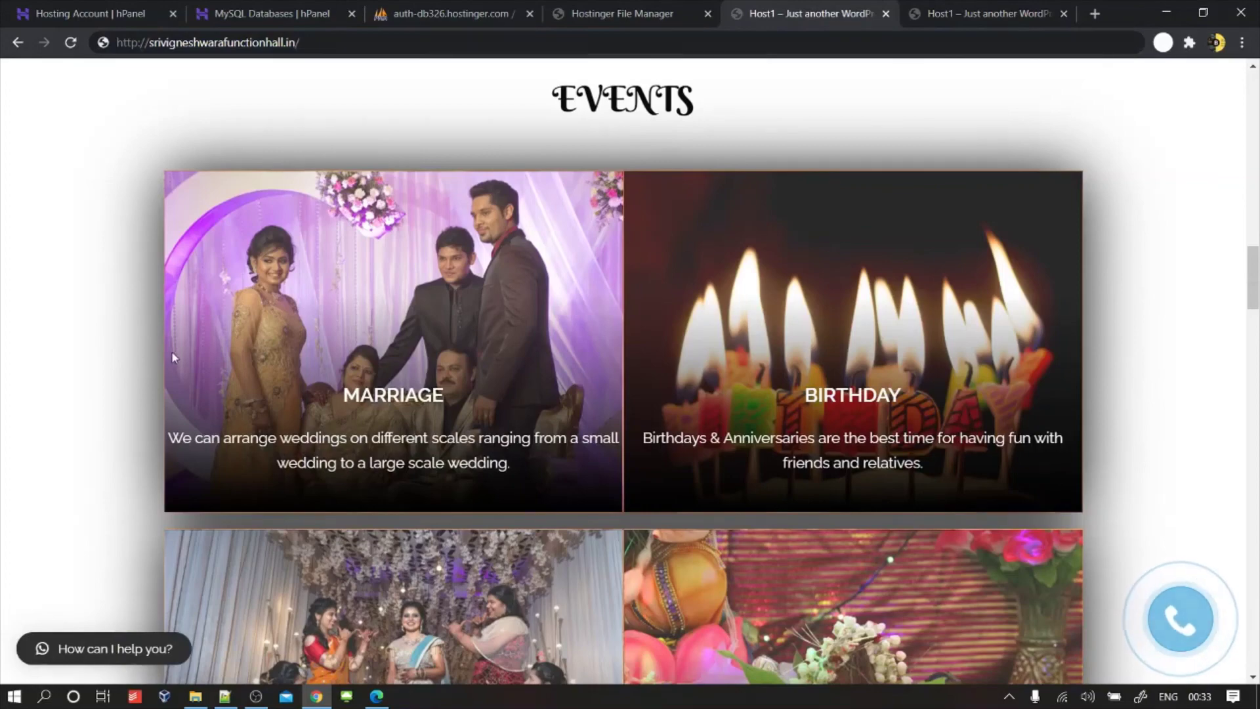
{"action": "scroll", "coordinate": [173, 357], "scroll_direction": "down", "scroll_amount": 3}
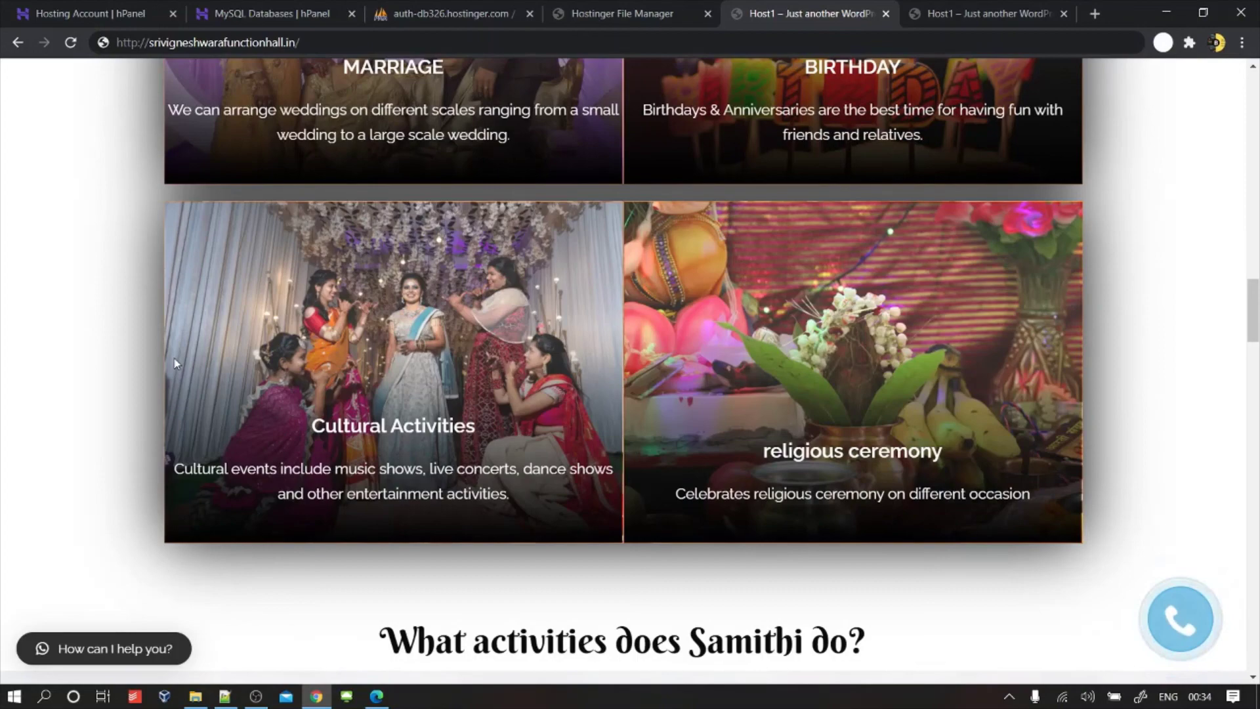
{"action": "scroll", "coordinate": [176, 363], "scroll_direction": "down", "scroll_amount": 3}
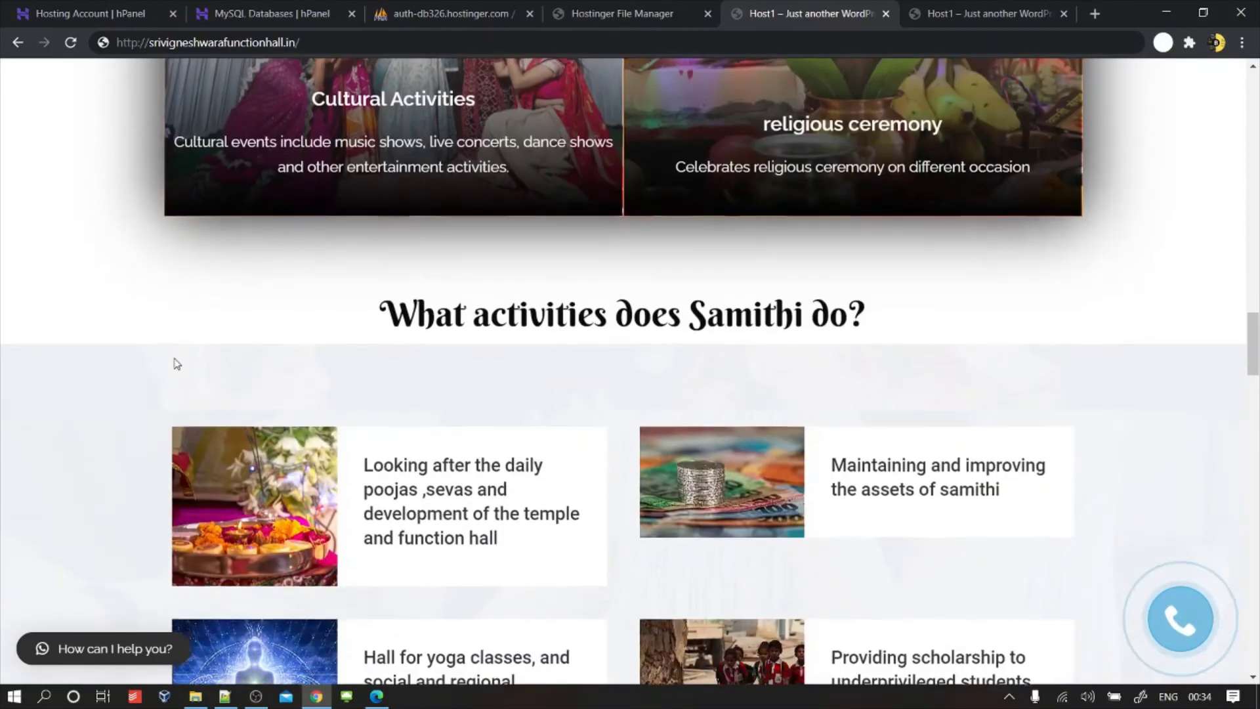
{"action": "scroll", "coordinate": [176, 363], "scroll_direction": "down", "scroll_amount": 3}
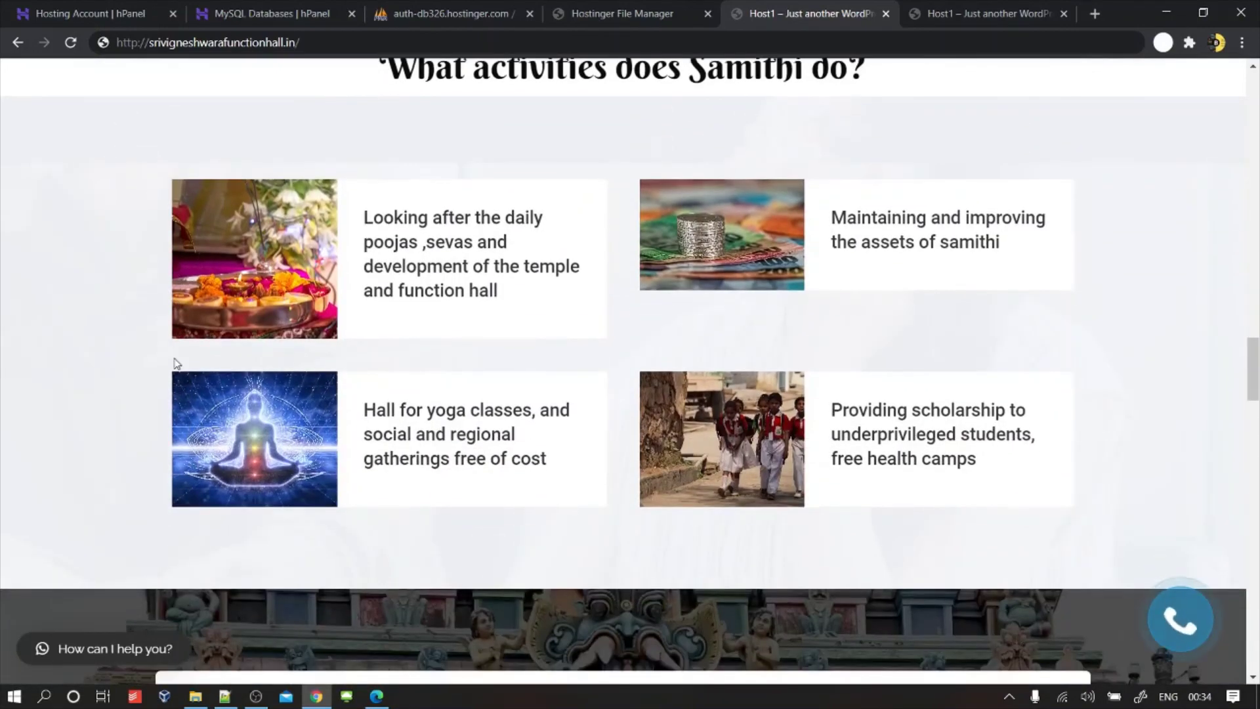
{"action": "scroll", "coordinate": [176, 363], "scroll_direction": "down", "scroll_amount": 3}
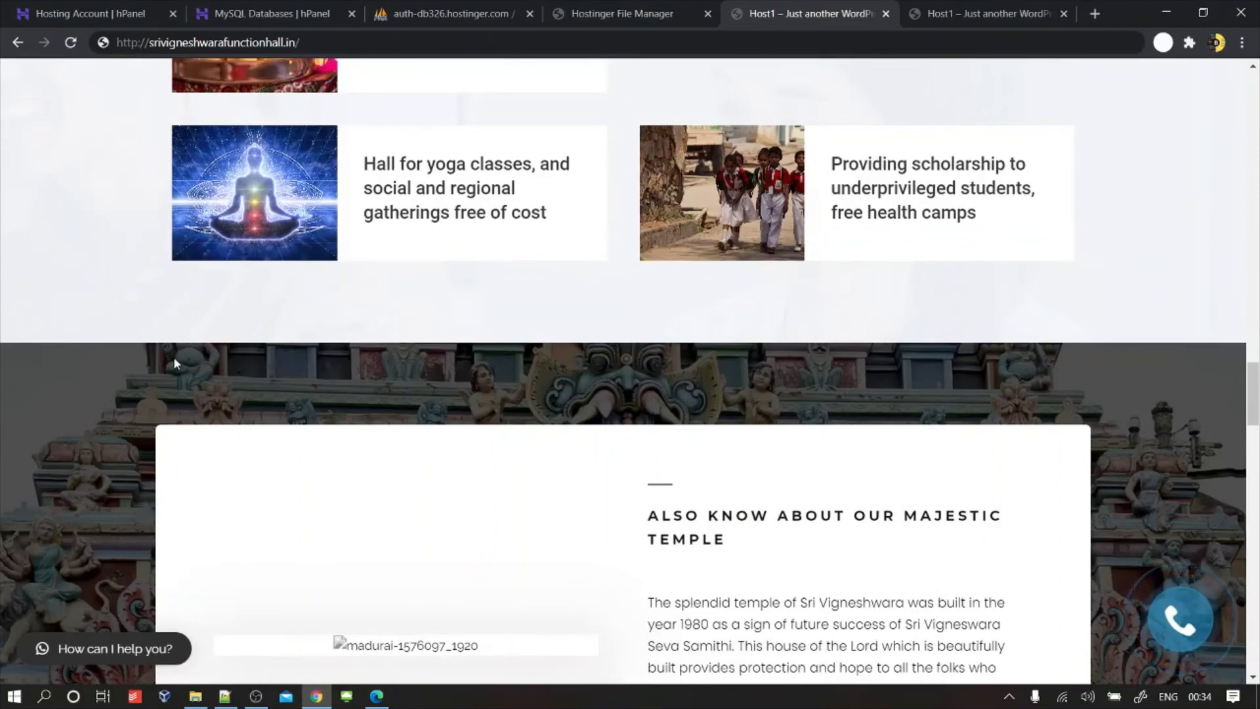
{"action": "scroll", "coordinate": [175, 364], "scroll_direction": "down", "scroll_amount": 2}
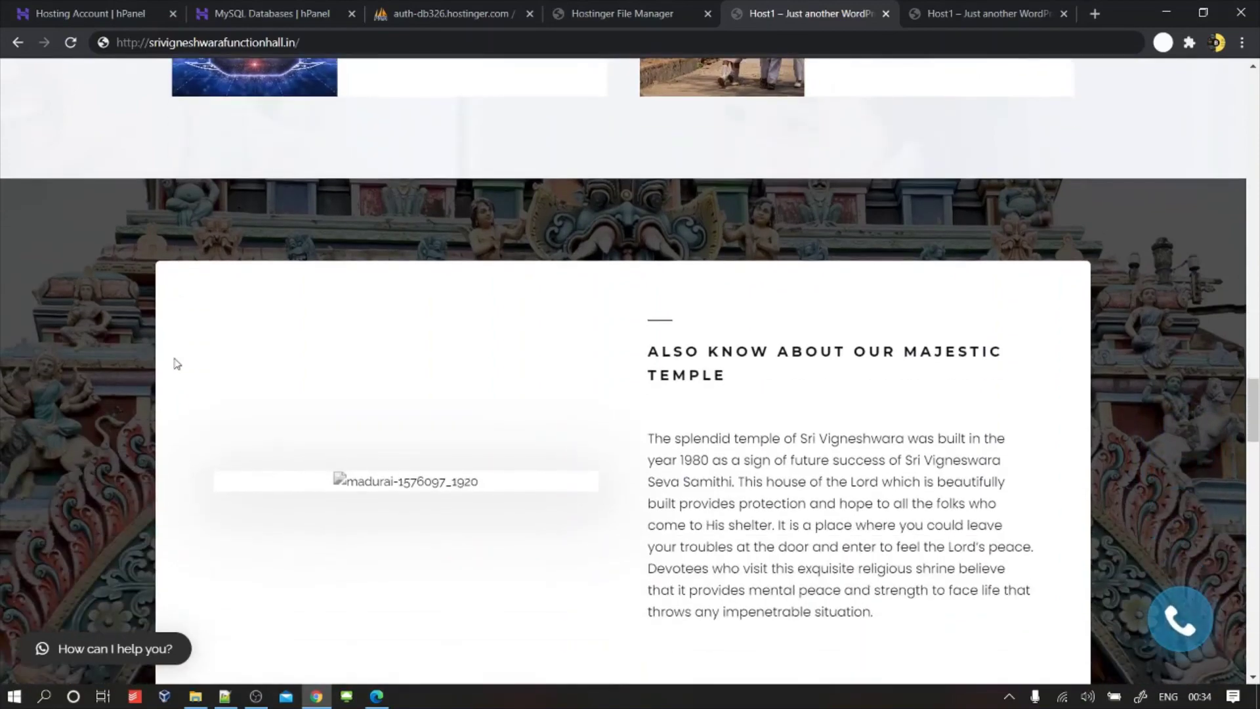
{"action": "scroll", "coordinate": [175, 363], "scroll_direction": "down", "scroll_amount": 4}
{"action": "scroll", "coordinate": [176, 363], "scroll_direction": "down", "scroll_amount": 4}
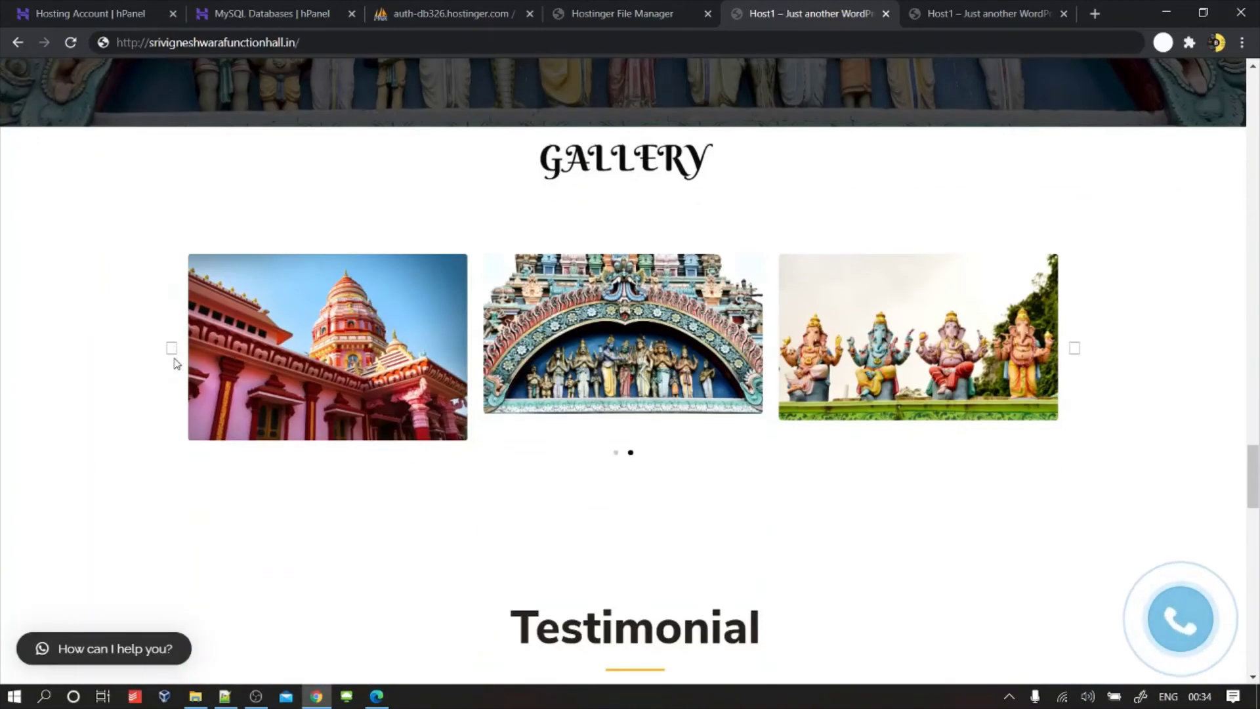
{"action": "scroll", "coordinate": [176, 364], "scroll_direction": "down", "scroll_amount": 4}
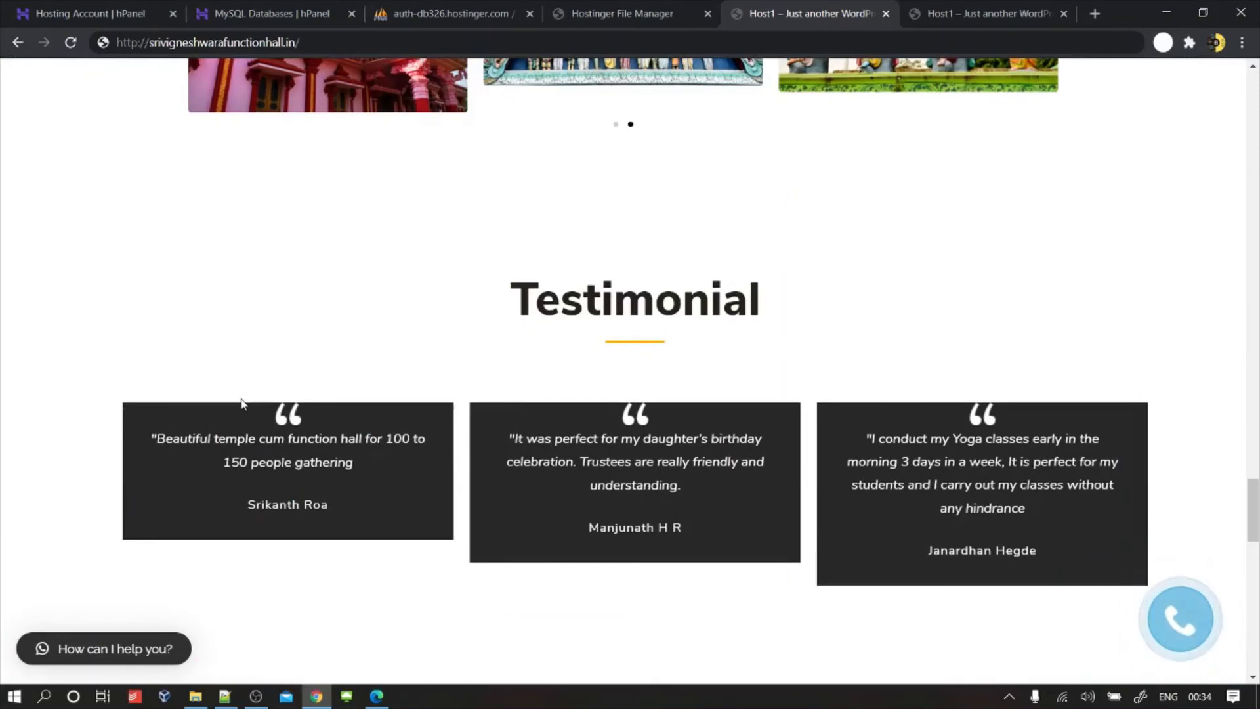